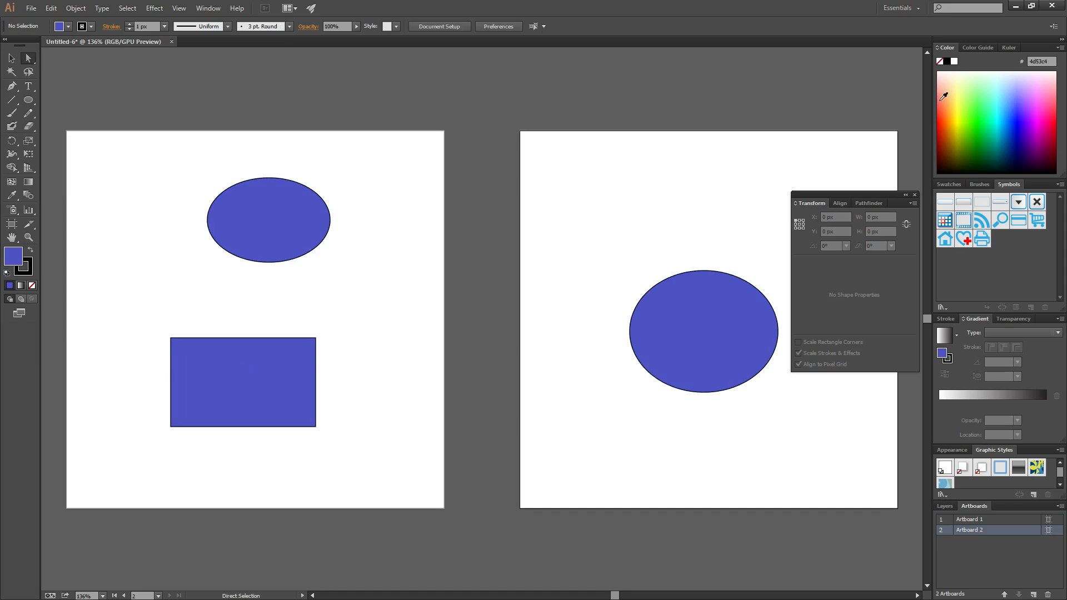
- Close the floating Transform panel and leave no shape selected on Artboard 1
{"action": "left_click", "coordinate": [914, 194]}
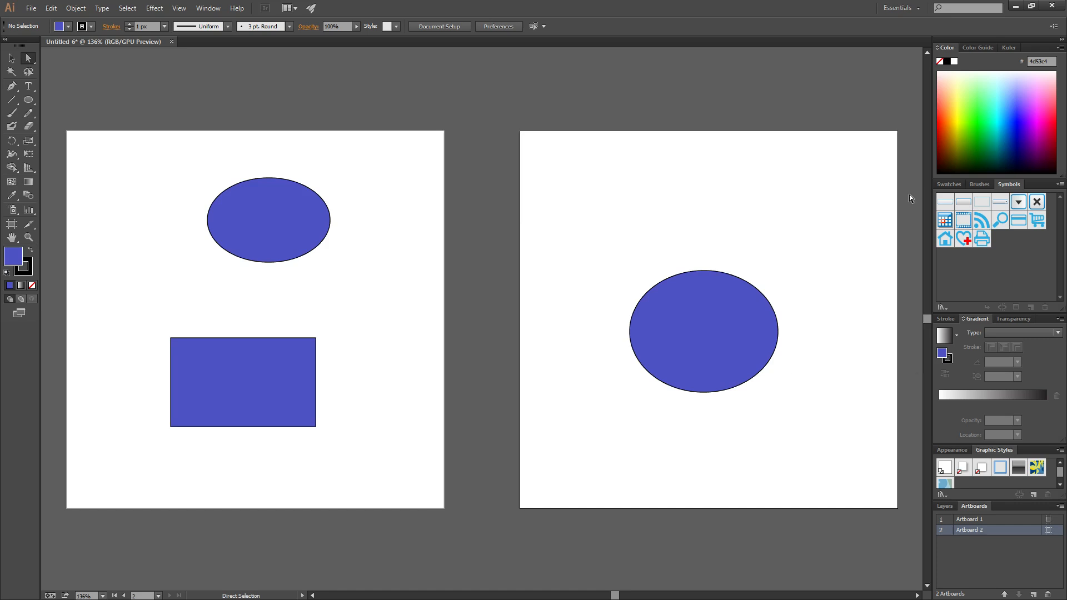
{"action": "left_click", "coordinate": [274, 217]}
{"action": "left_click", "coordinate": [420, 106]}
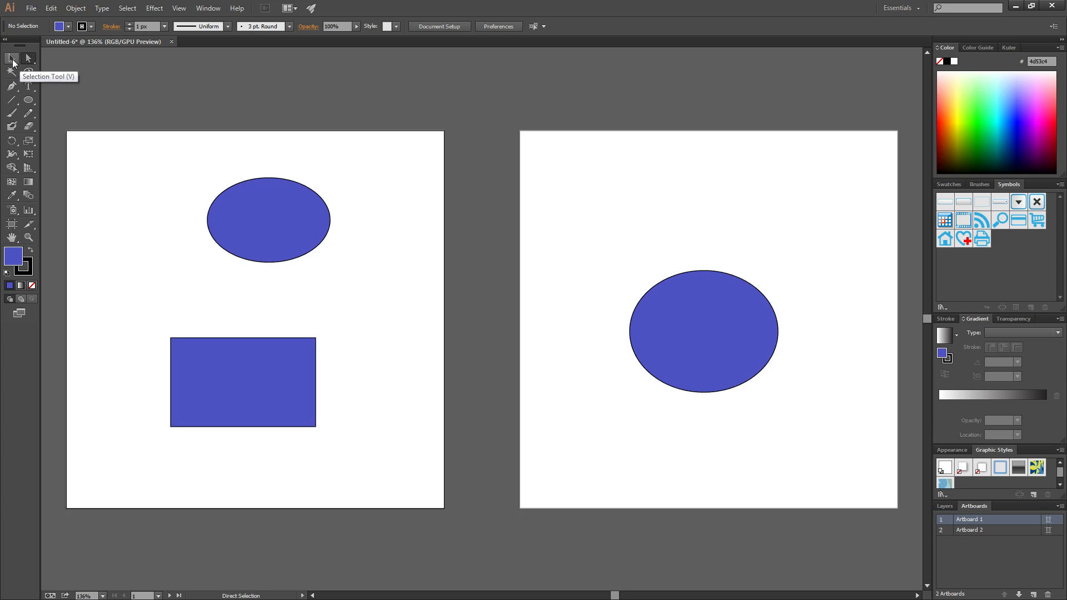
- Using the Selection tool, move Artboard 1's ellipse to about X 161 px, Y 74 px and Artboard 2's ellipse up and slightly left
{"action": "left_click", "coordinate": [12, 60]}
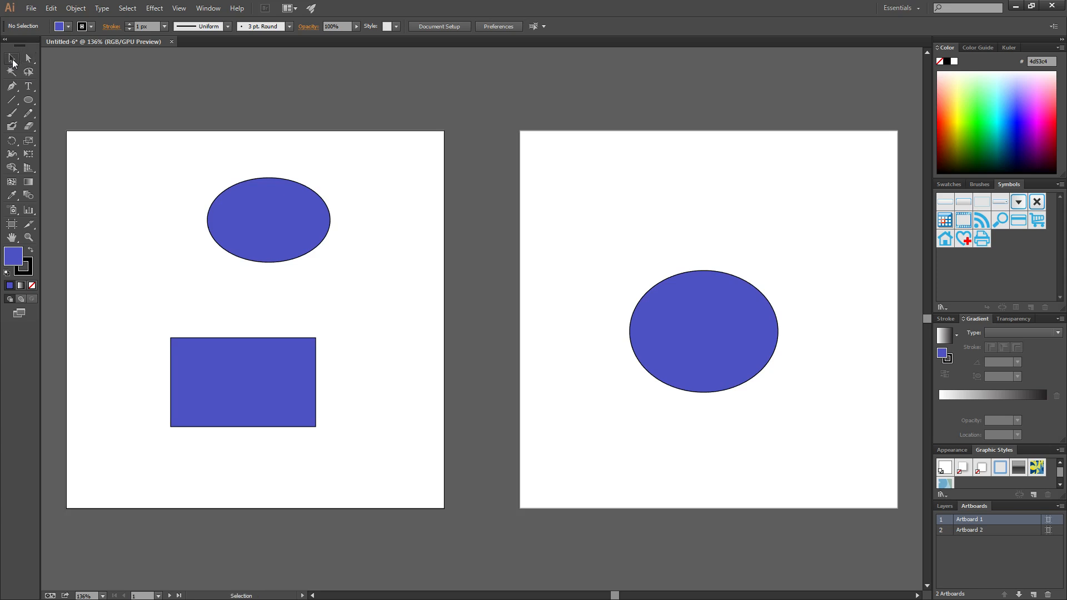
{"action": "left_click", "coordinate": [241, 206]}
{"action": "left_click", "coordinate": [714, 333]}
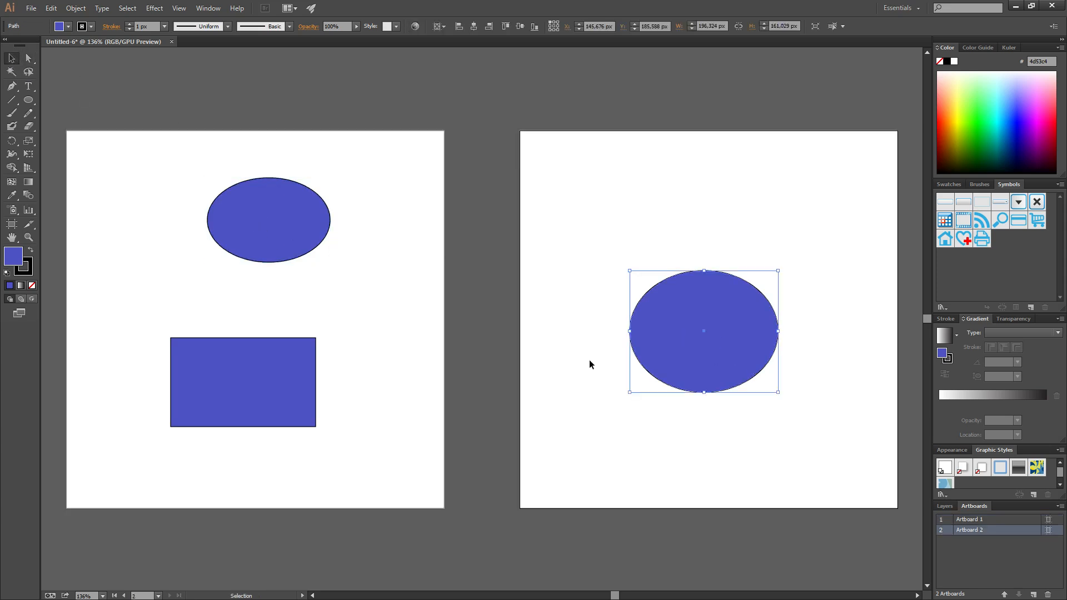
{"action": "left_click", "coordinate": [256, 385]}
{"action": "left_click", "coordinate": [274, 246]}
{"action": "left_click_drag", "start_coordinate": [303, 257], "coordinate": [208, 271]}
{"action": "left_click_drag", "start_coordinate": [720, 346], "coordinate": [699, 297]}
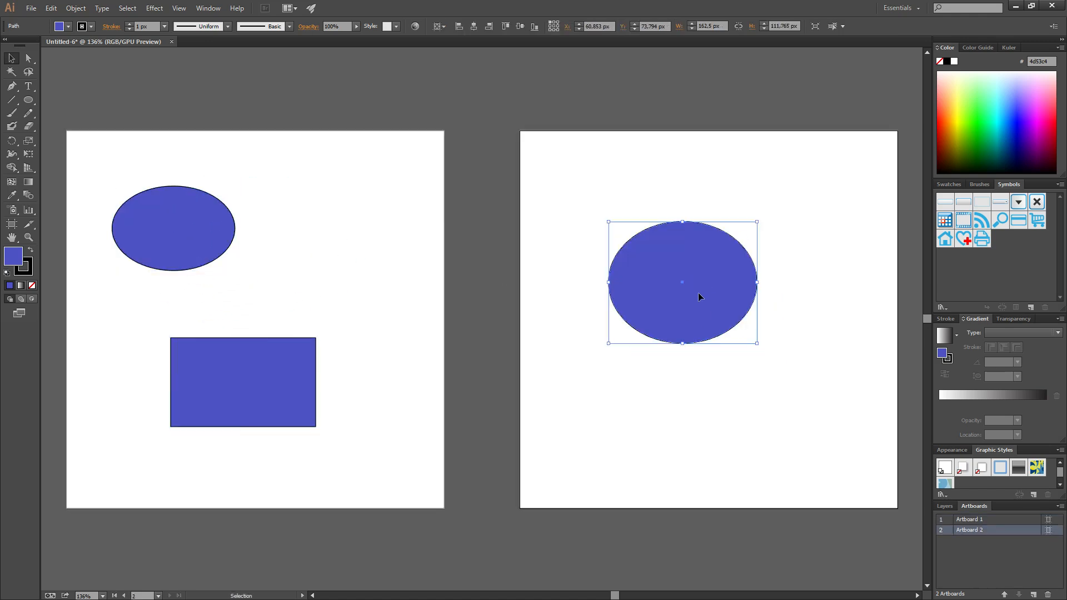
{"action": "left_click", "coordinate": [200, 228]}
{"action": "left_click_drag", "start_coordinate": [221, 233], "coordinate": [296, 233]}
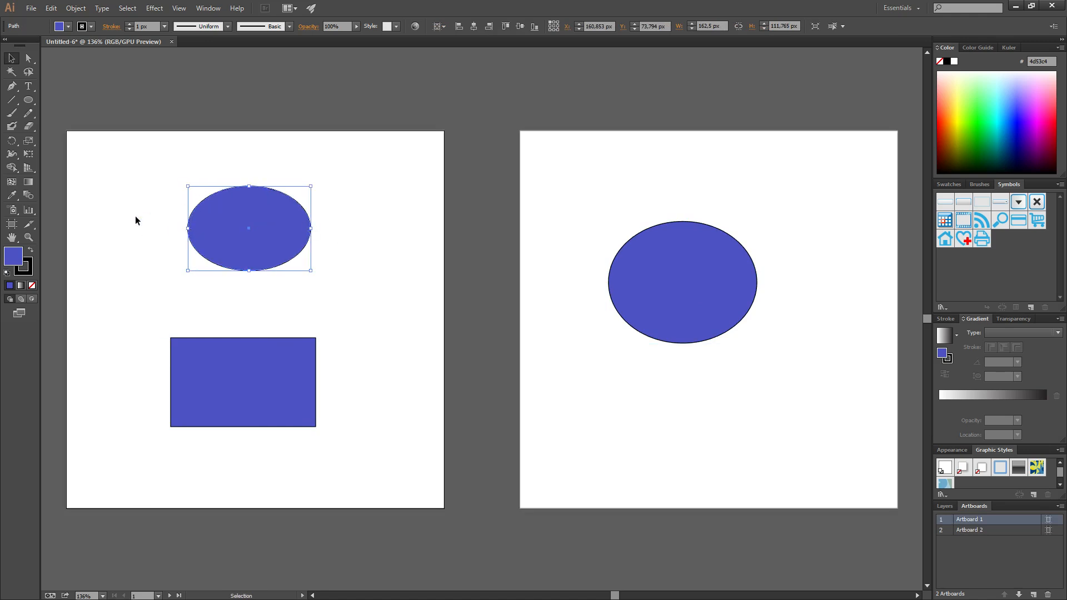
- Resize the ellipse on Artboard 1 to about 148 × 101 px and move it to about X 167 px, Y 84 px
{"action": "mouse_move", "coordinate": [187, 230]}
{"action": "left_mouse_down"}
{"action": "mouse_move", "coordinate": [109, 226]}
{"action": "mouse_move", "coordinate": [176, 228]}
{"action": "left_mouse_up"}
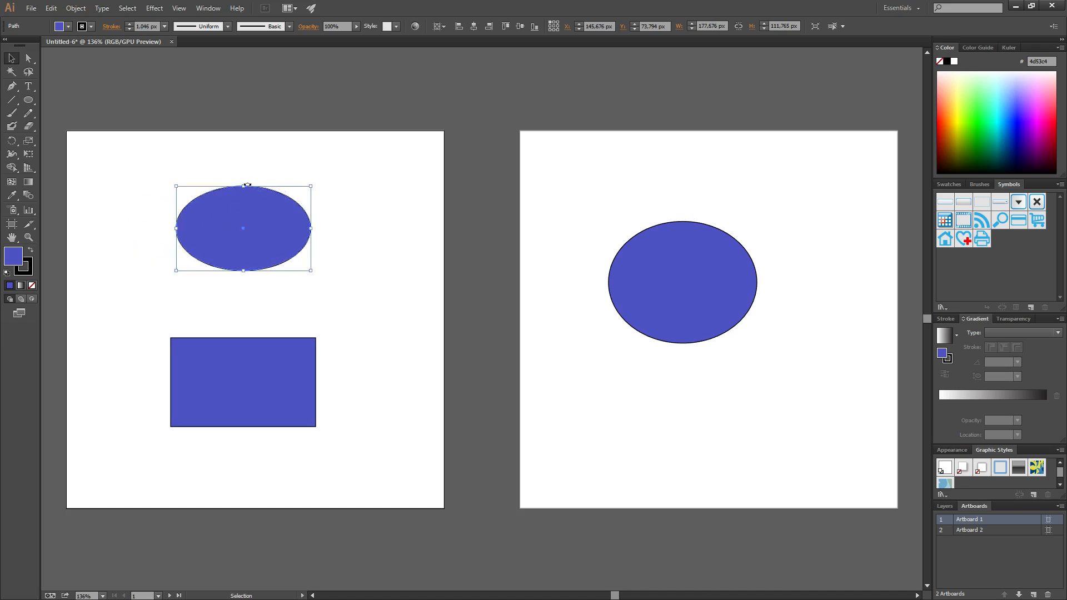
{"action": "mouse_move", "coordinate": [244, 188]}
{"action": "left_mouse_down"}
{"action": "mouse_move", "coordinate": [247, 155]}
{"action": "mouse_move", "coordinate": [244, 183]}
{"action": "left_mouse_up"}
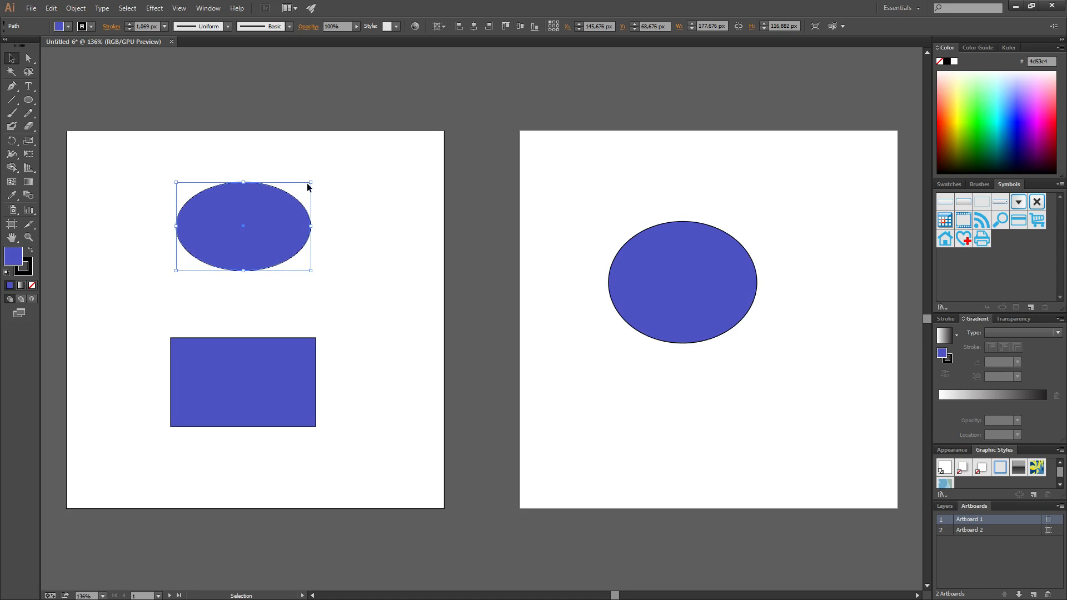
{"action": "left_click_drag", "start_coordinate": [311, 183], "coordinate": [288, 195]}
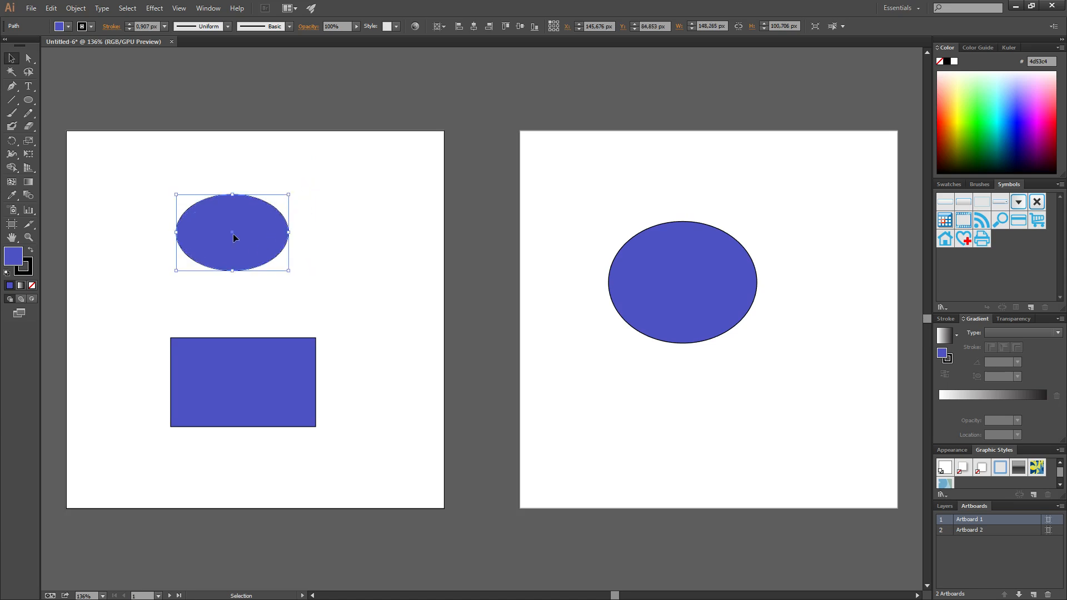
{"action": "left_click_drag", "start_coordinate": [232, 234], "coordinate": [294, 230]}
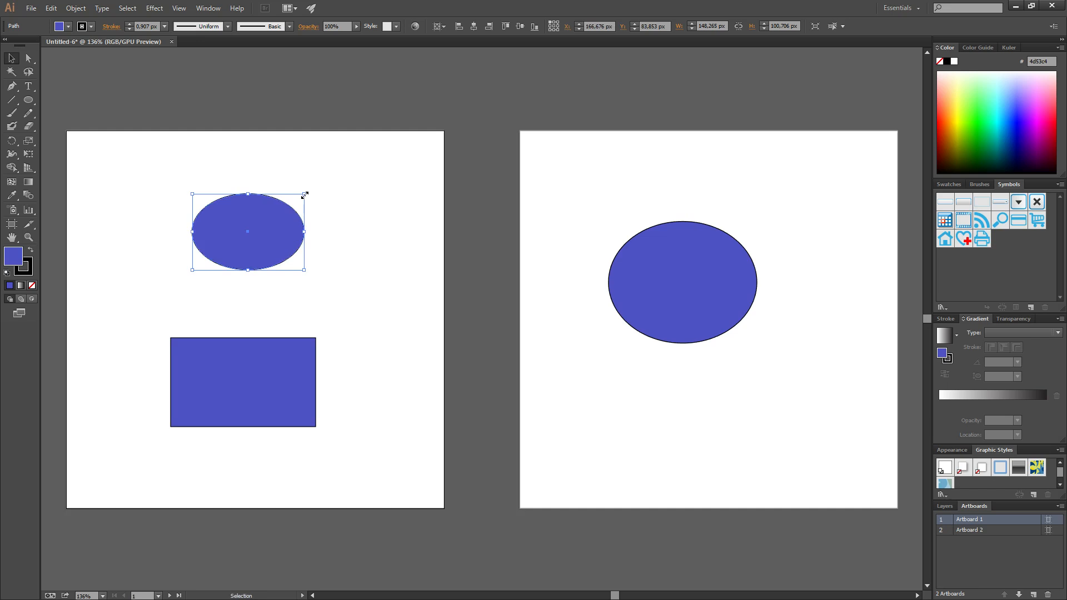
- Scale Artboard 1's ellipse to about 138 × 94 px, try rotating it, undo the rotation and deselect it
{"action": "left_click_drag", "start_coordinate": [304, 195], "coordinate": [245, 160]}
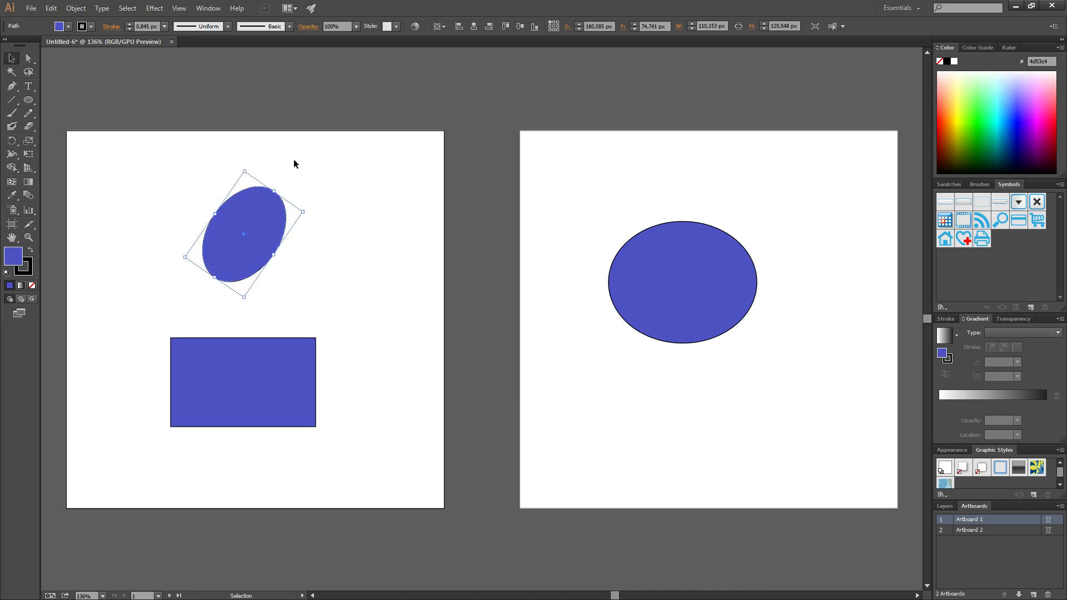
{"action": "key", "text": "ctrl+z"}
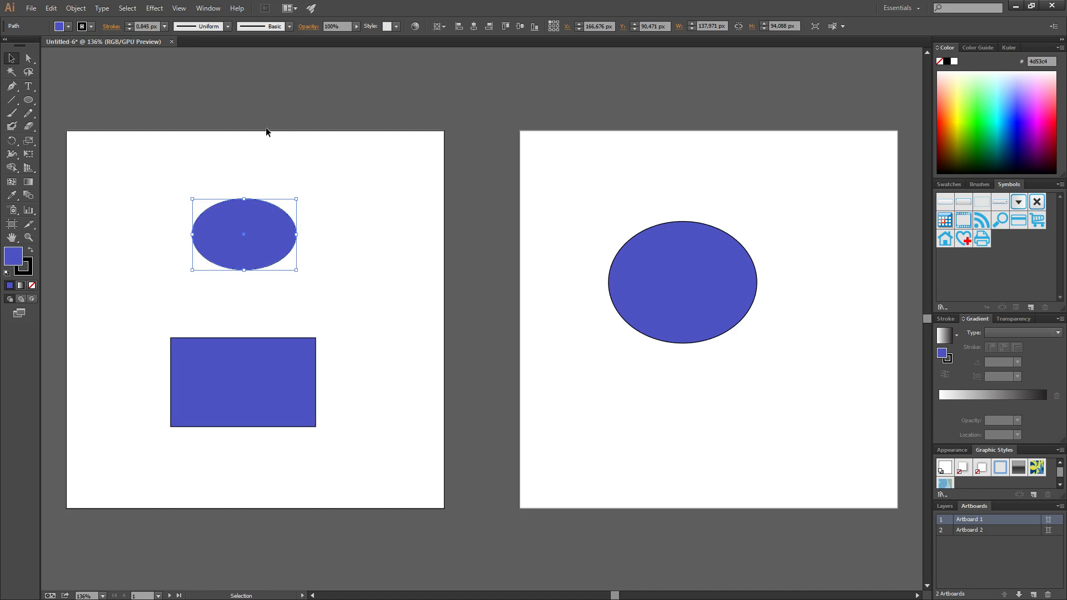
{"action": "left_click", "coordinate": [226, 195]}
{"action": "left_click", "coordinate": [250, 222]}
{"action": "left_click", "coordinate": [256, 189]}
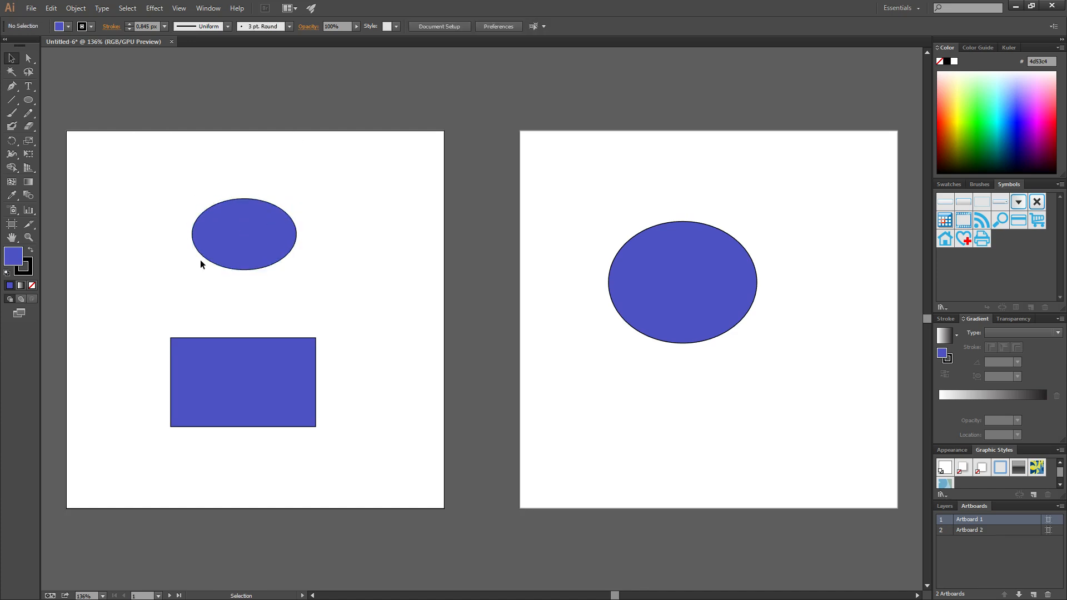
- Reshape Artboard 1's ellipse into a boomerang about 233 × 185 px by moving its four anchor points with the Direct Selection tool
{"action": "left_click", "coordinate": [27, 55]}
{"action": "left_click", "coordinate": [242, 233]}
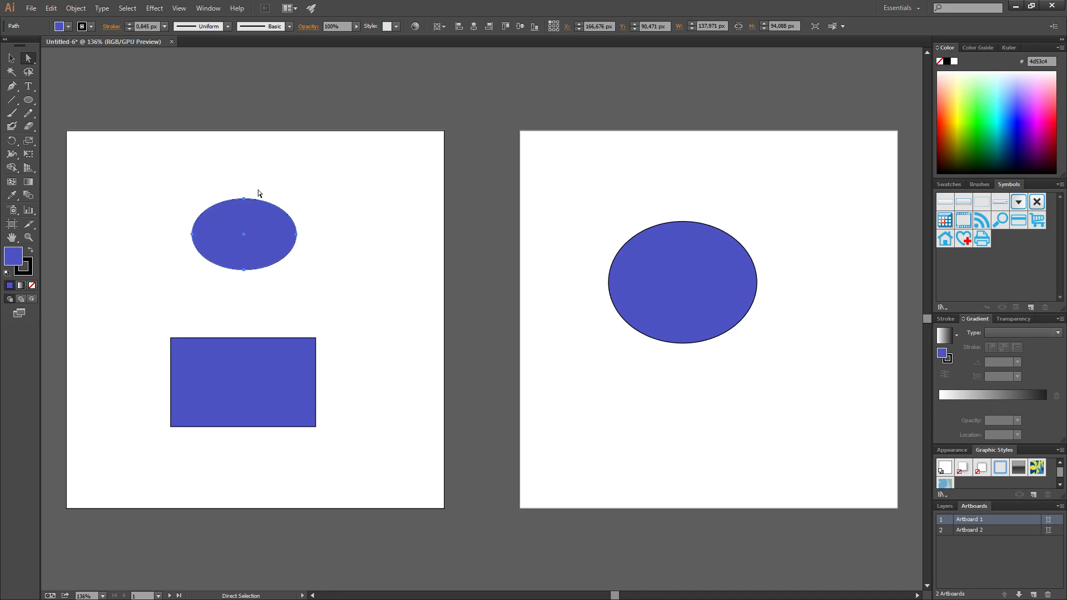
{"action": "left_click", "coordinate": [244, 272]}
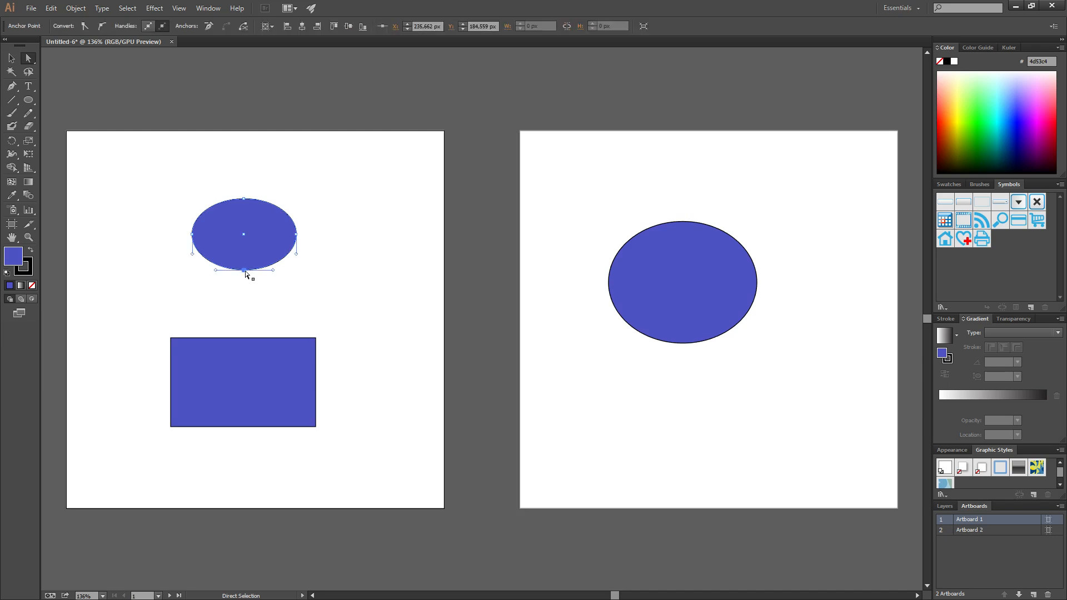
{"action": "left_click_drag", "start_coordinate": [245, 272], "coordinate": [193, 306]}
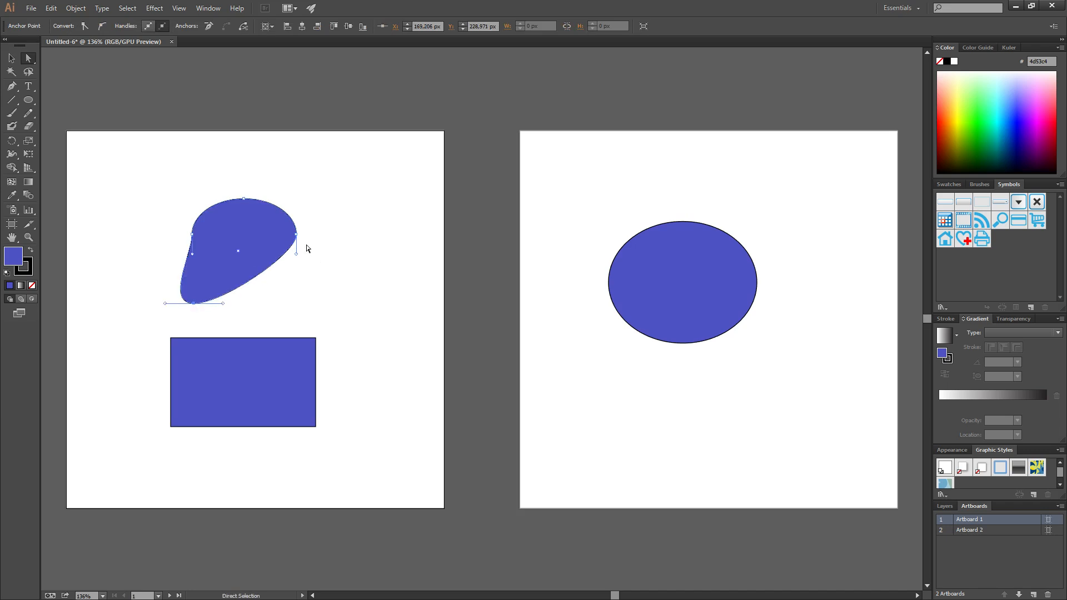
{"action": "left_click_drag", "start_coordinate": [297, 236], "coordinate": [339, 204]}
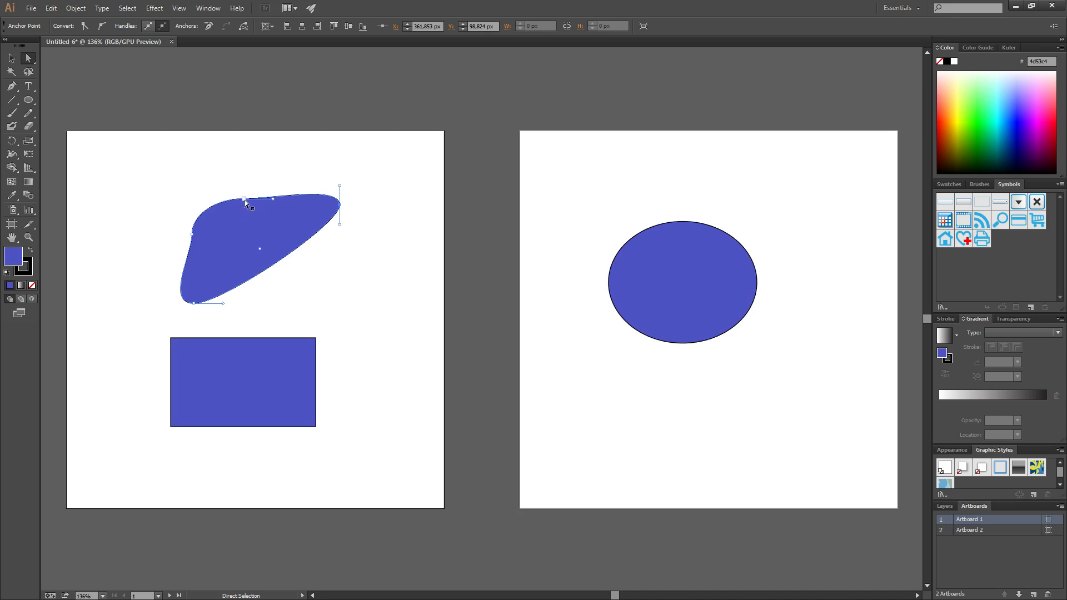
{"action": "left_click_drag", "start_coordinate": [244, 200], "coordinate": [168, 164]}
{"action": "left_click_drag", "start_coordinate": [191, 234], "coordinate": [229, 229]}
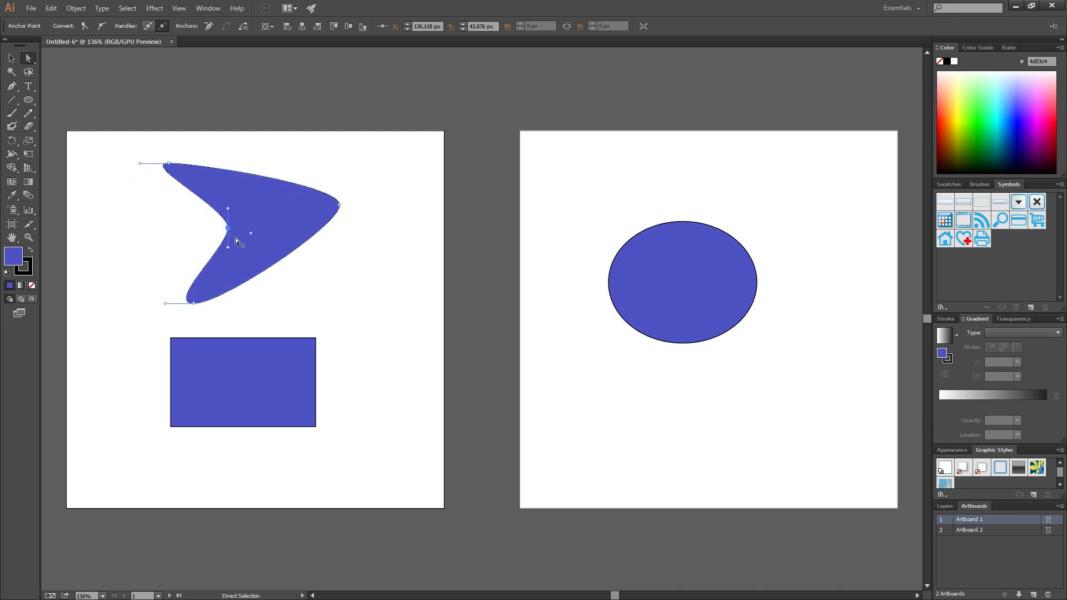
{"action": "left_click", "coordinate": [353, 265]}
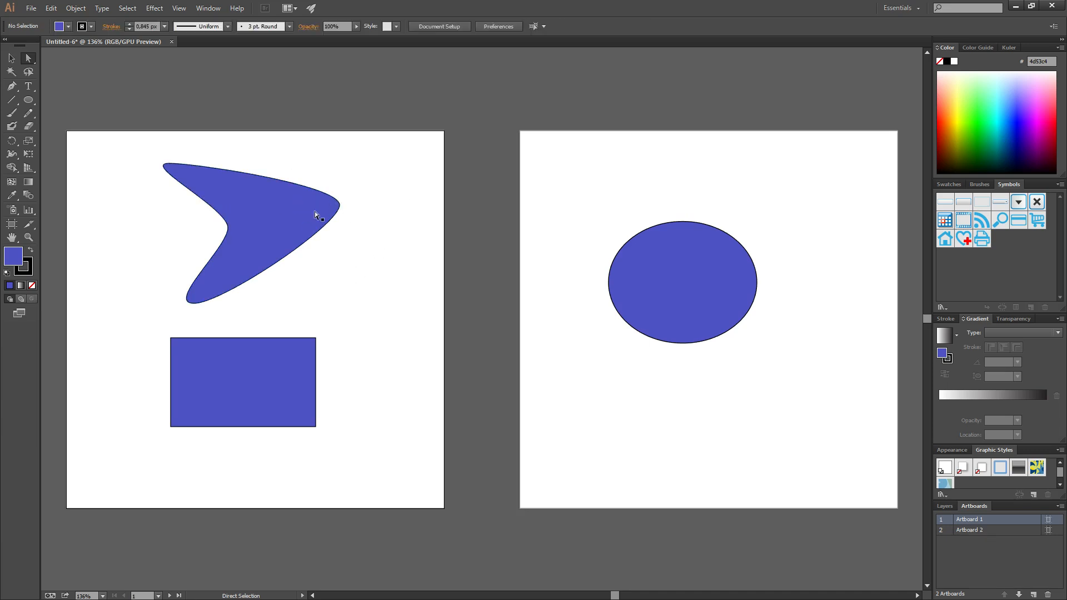
- Change the boomerang shape's fill to the olive yellow c1c14d
{"action": "left_click", "coordinate": [265, 207]}
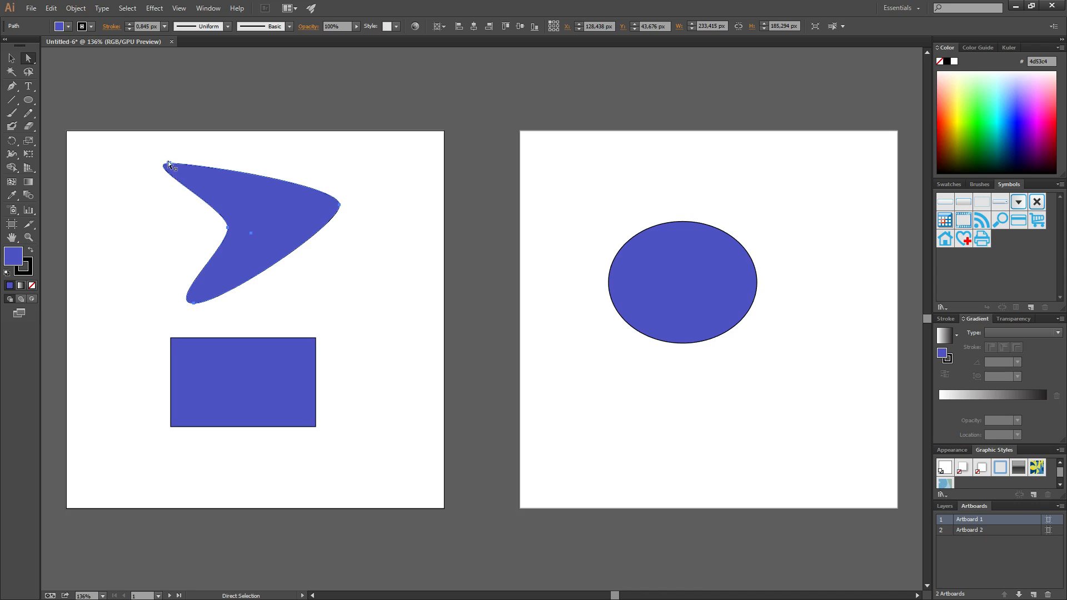
{"action": "double_click", "coordinate": [22, 260]}
{"action": "left_click", "coordinate": [519, 223]}
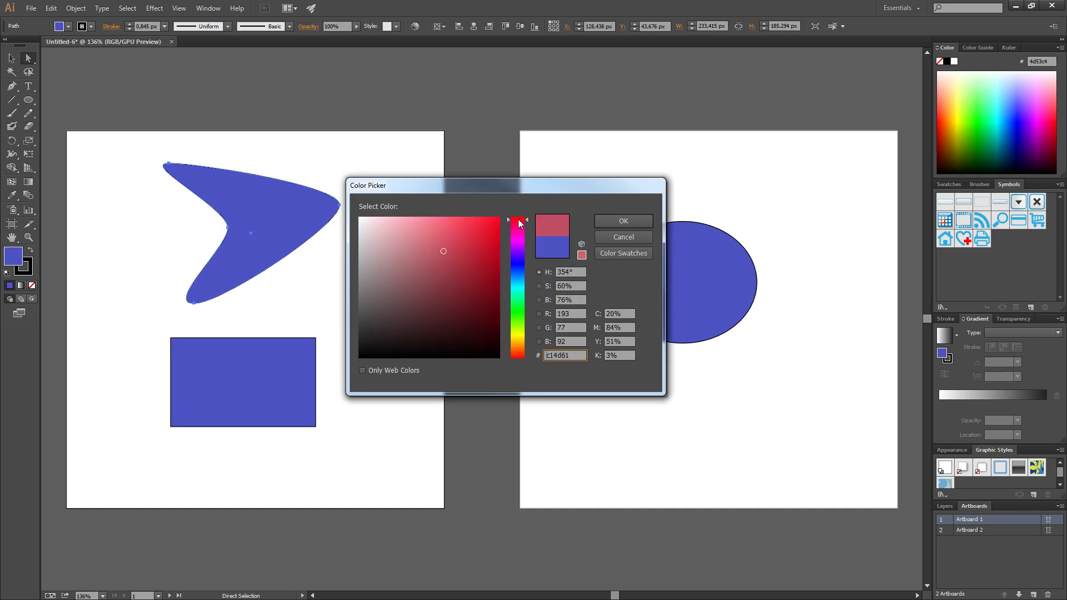
{"action": "left_click", "coordinate": [514, 335]}
{"action": "left_click", "coordinate": [630, 221]}
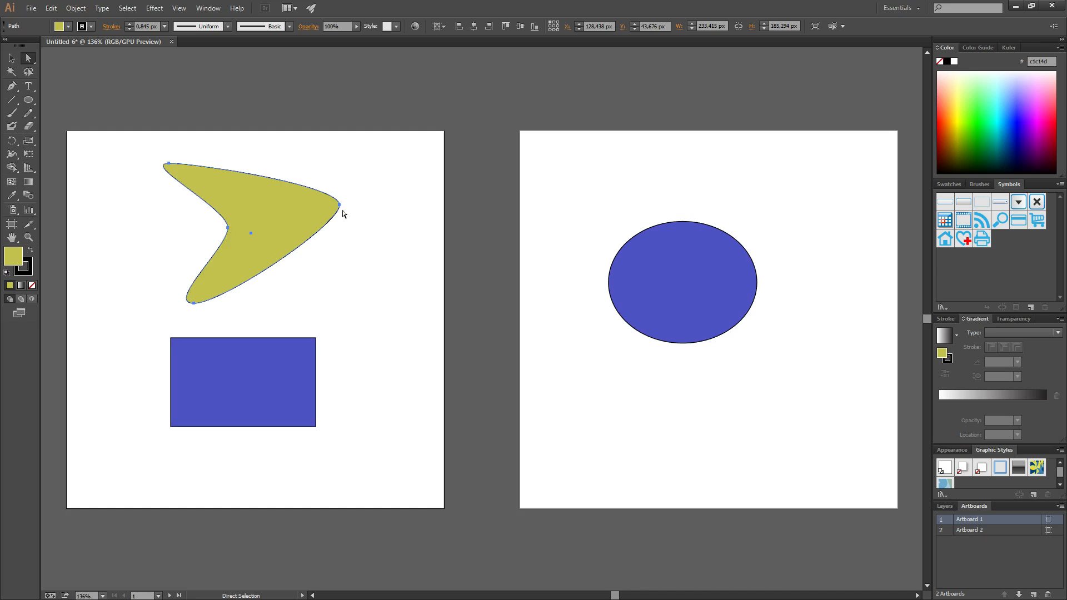
- Move the yellow shape to about X 130 px, Y 51 px and shift its upper-left anchor point inward to the right
{"action": "left_click_drag", "start_coordinate": [327, 204], "coordinate": [296, 216]}
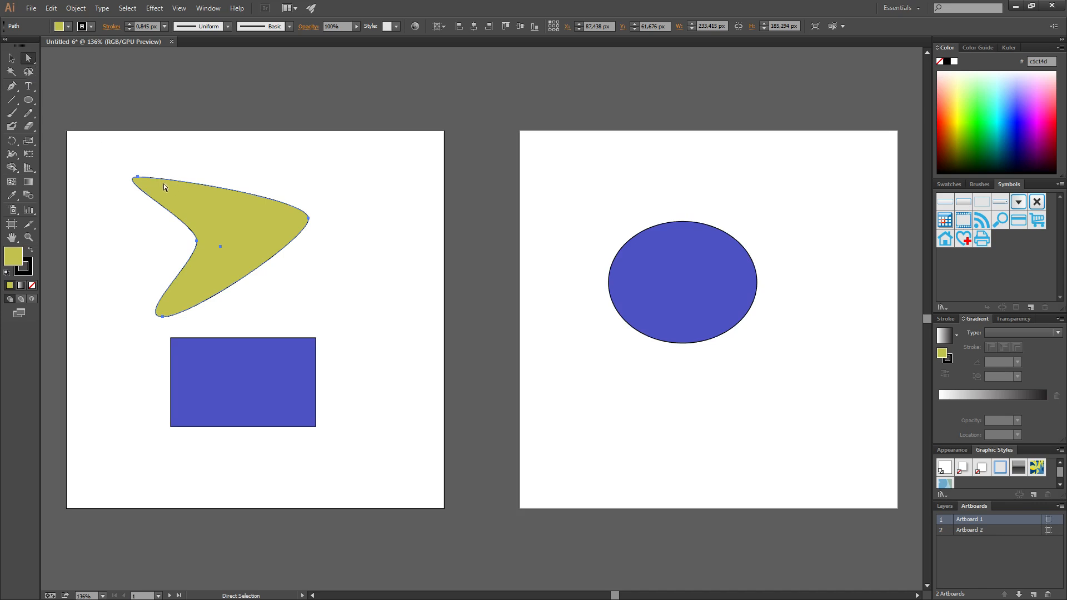
{"action": "left_click", "coordinate": [198, 242]}
{"action": "left_click_drag", "start_coordinate": [309, 220], "coordinate": [357, 205]}
{"action": "mouse_move", "coordinate": [284, 206]}
{"action": "left_mouse_down"}
{"action": "mouse_move", "coordinate": [361, 236]}
{"action": "mouse_move", "coordinate": [238, 203]}
{"action": "mouse_move", "coordinate": [270, 210]}
{"action": "left_mouse_up"}
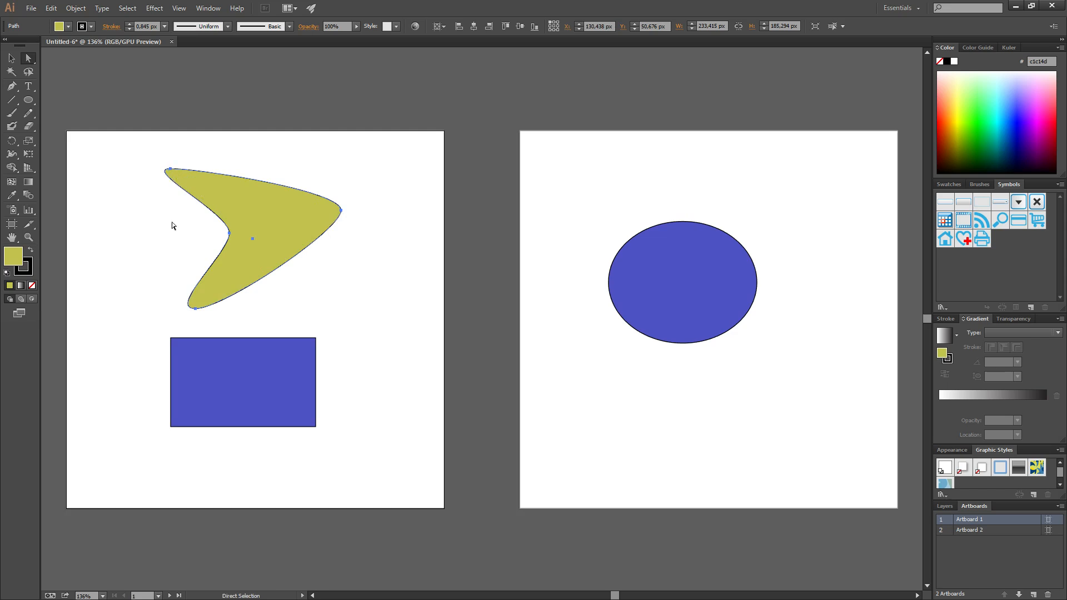
{"action": "left_click", "coordinate": [172, 171]}
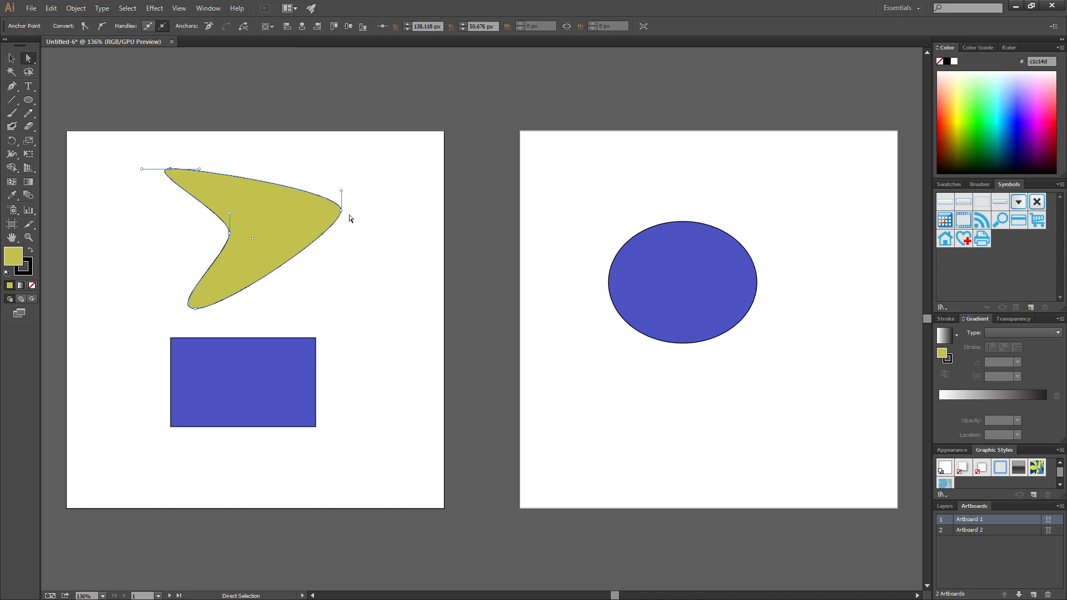
{"action": "left_click_drag", "start_coordinate": [170, 169], "coordinate": [264, 177]}
- Try pulling the rectangle's upper-left corner anchor outward to about X 58 px, Y 244 px, and undo it
{"action": "left_click", "coordinate": [207, 363]}
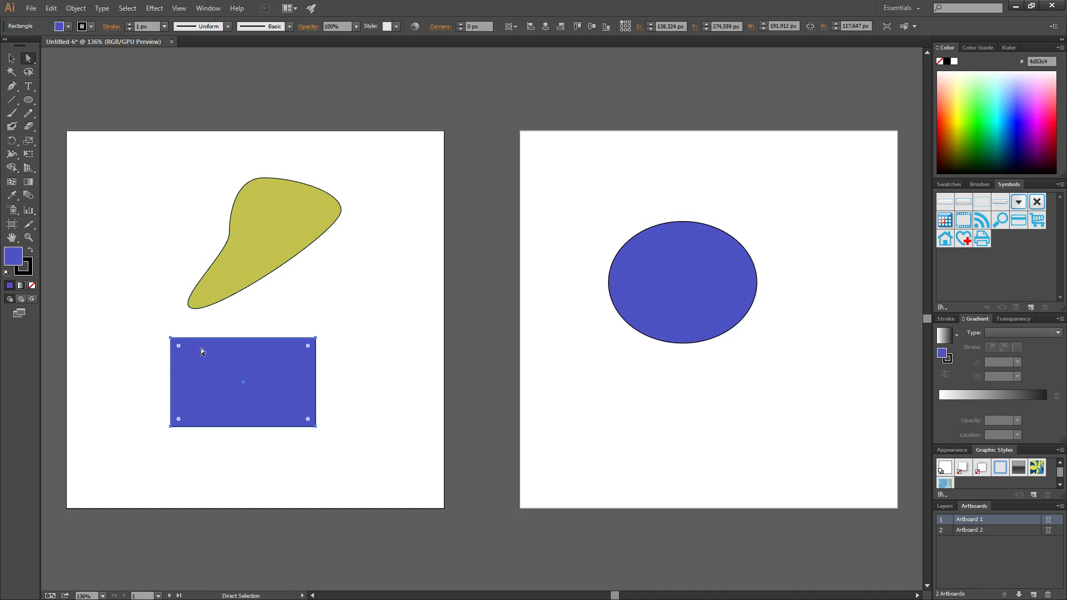
{"action": "left_click", "coordinate": [171, 338]}
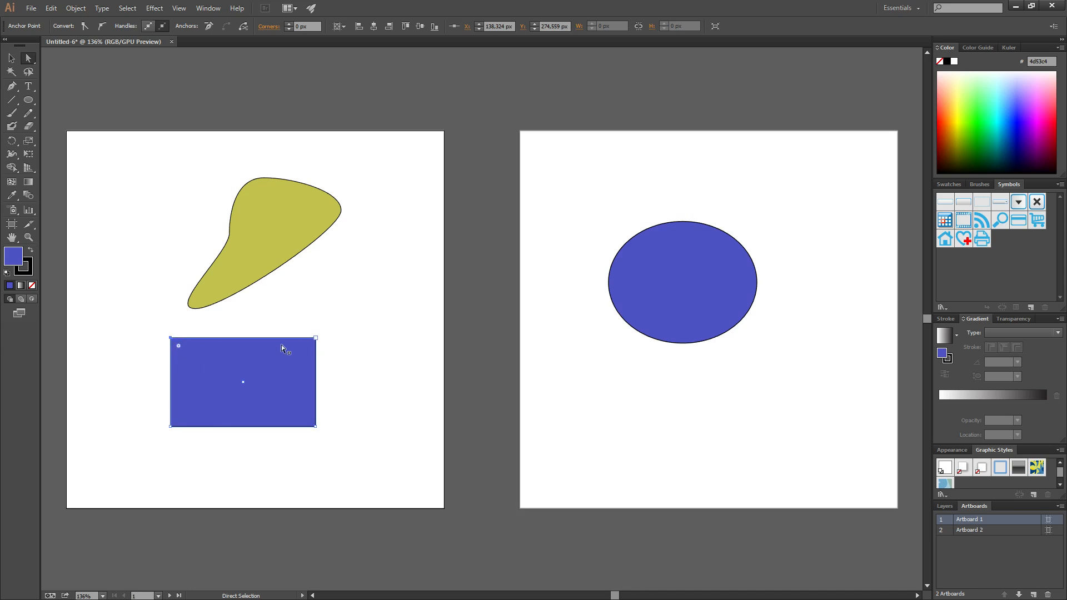
{"action": "left_click_drag", "start_coordinate": [171, 338], "coordinate": [109, 314]}
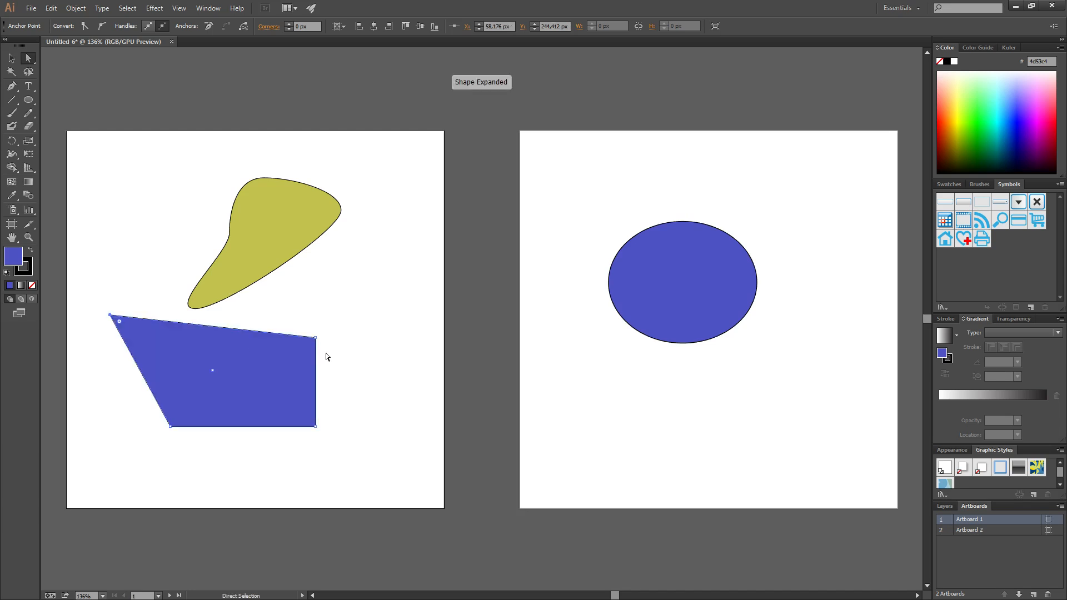
{"action": "key", "text": "ctrl+z"}
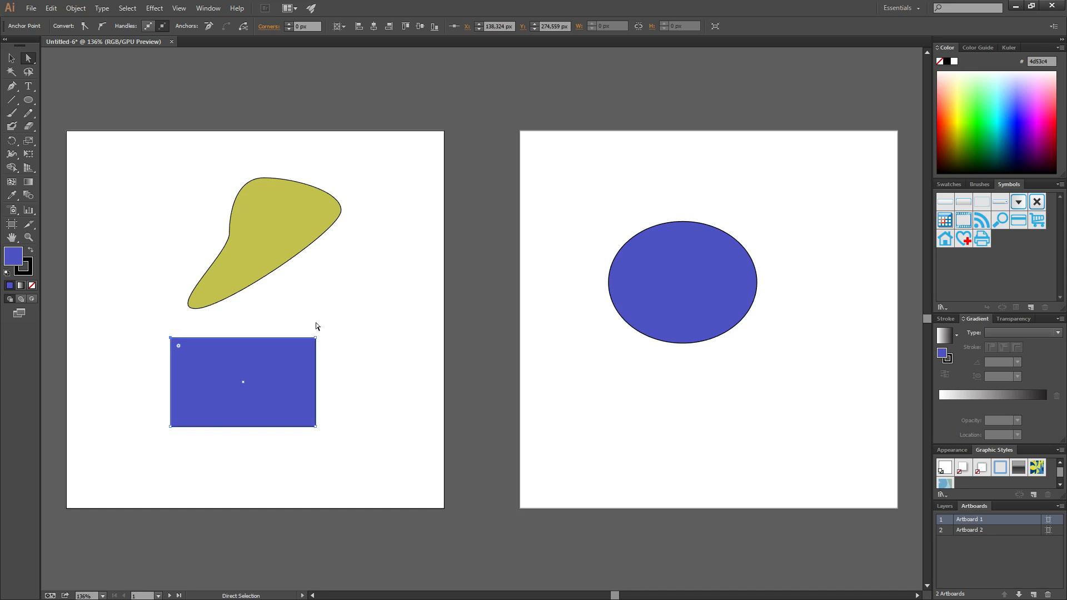
- Move the whole rectangle to about X 156 px, Y 301 px and deselect it
{"action": "left_click", "coordinate": [358, 342]}
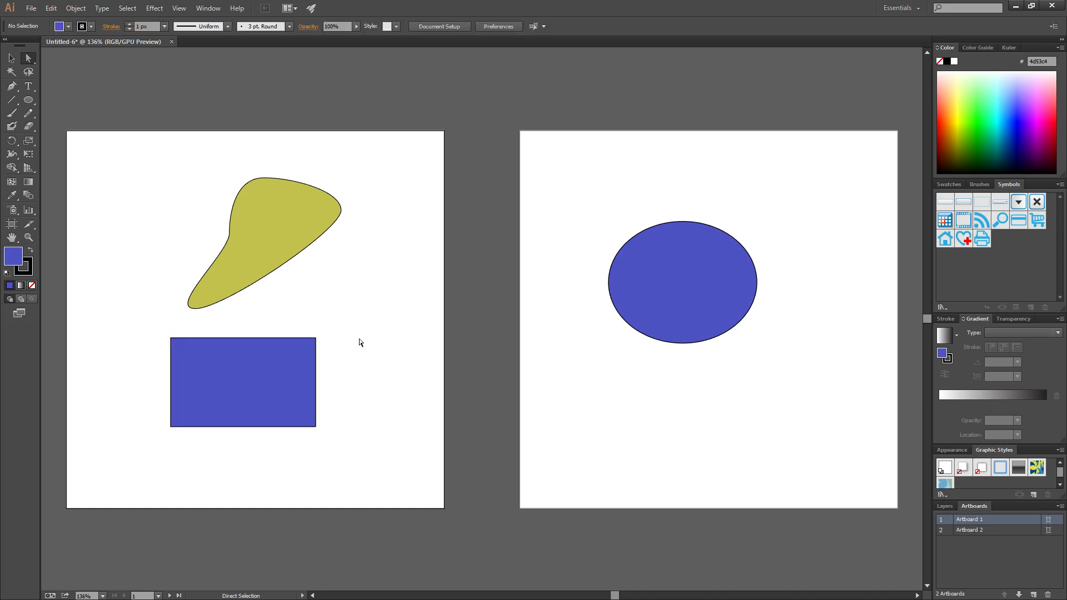
{"action": "left_click_drag", "start_coordinate": [282, 364], "coordinate": [294, 384]}
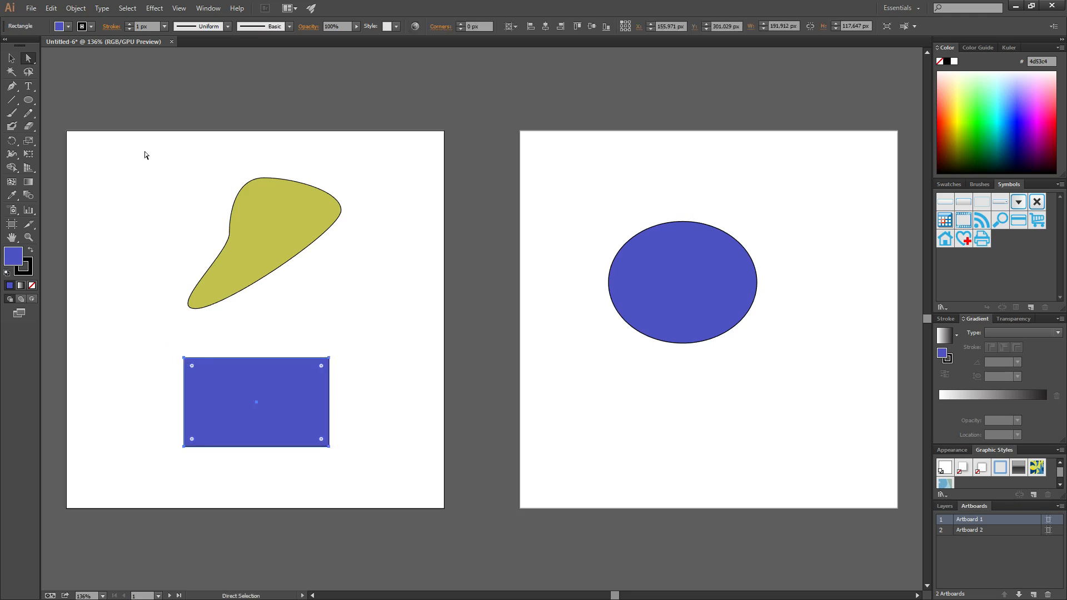
{"action": "left_click", "coordinate": [174, 193]}
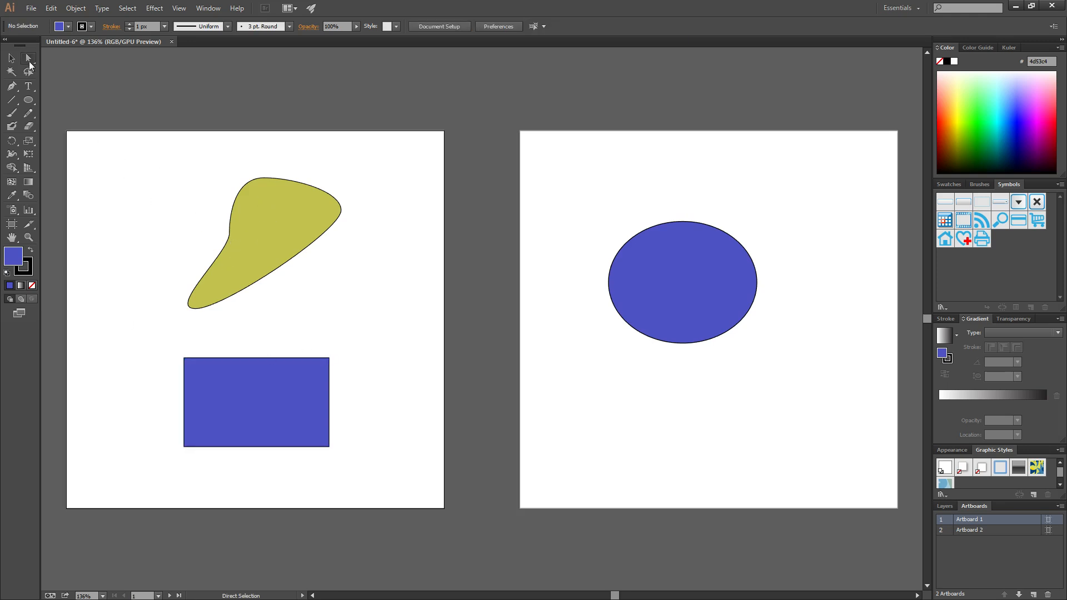
- Select the yellow shape and the rectangle together with the Selection tool and move them to about X 218 px, Y 55 px
{"action": "left_click", "coordinate": [10, 61]}
{"action": "left_click_drag", "start_coordinate": [131, 147], "coordinate": [169, 210]}
{"action": "left_click_drag", "start_coordinate": [128, 147], "coordinate": [401, 485]}
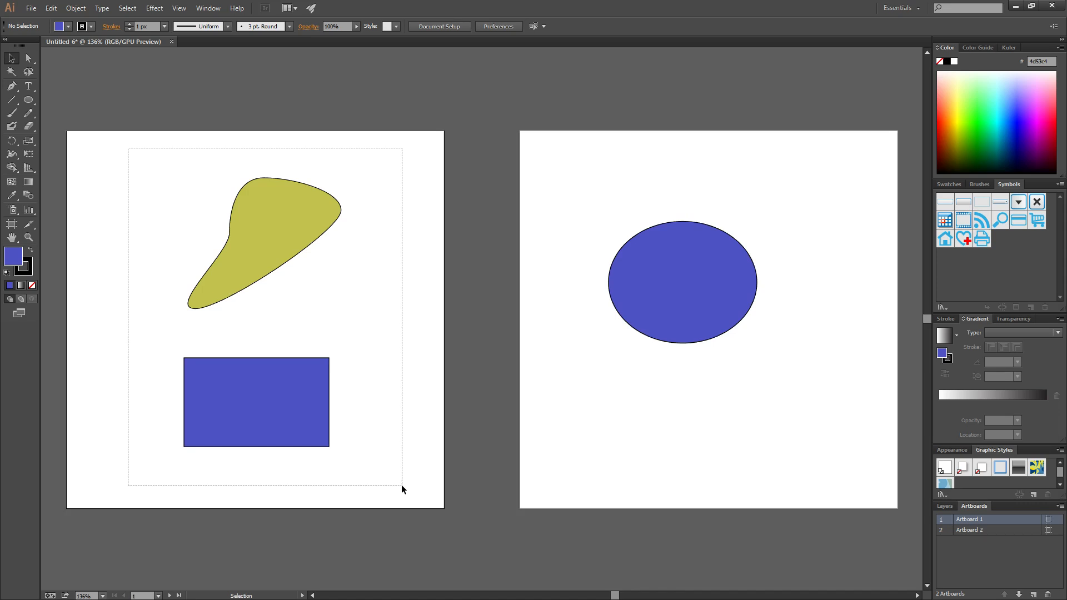
{"action": "left_click_drag", "start_coordinate": [401, 484], "coordinate": [401, 485]}
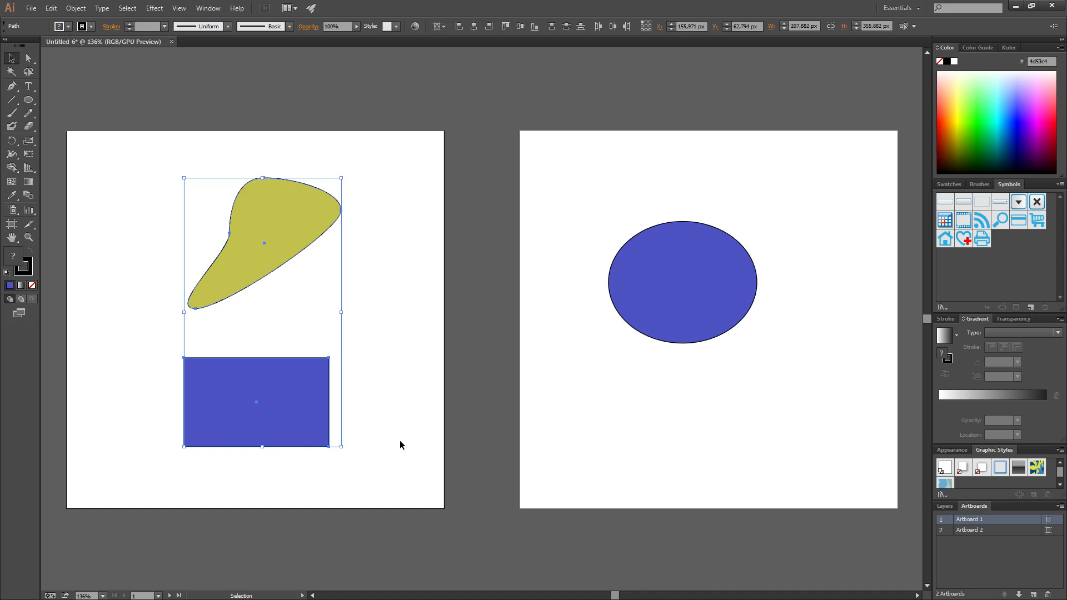
{"action": "left_click_drag", "start_coordinate": [260, 261], "coordinate": [307, 255]}
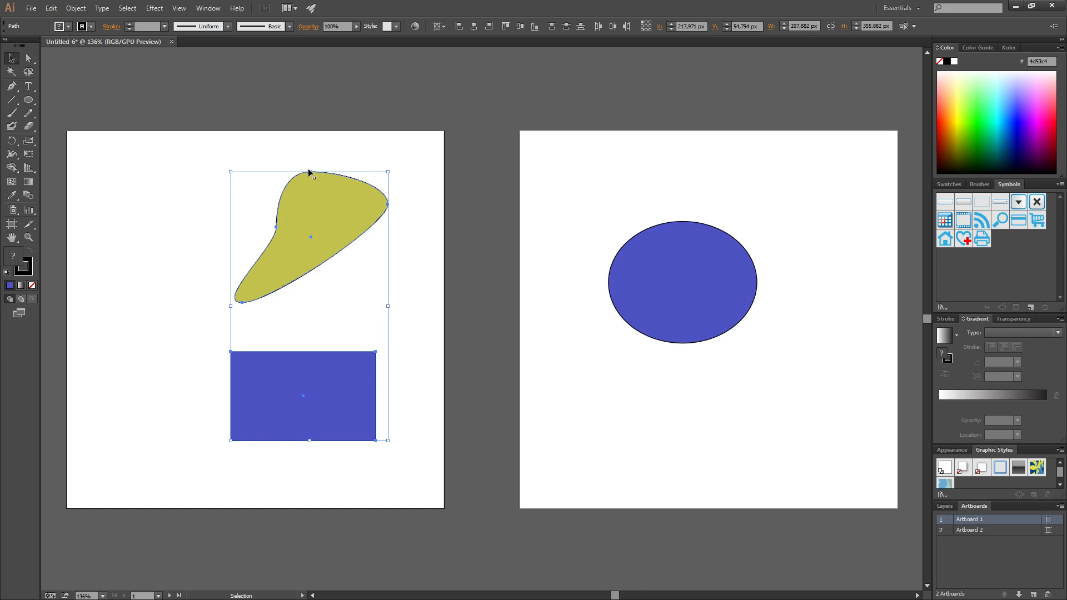
- Stretch the yellow shape and rectangle together to about 370 px high, try widening them to about 313 px, and undo the widening
{"action": "mouse_move", "coordinate": [313, 173]}
{"action": "left_mouse_down"}
{"action": "mouse_move", "coordinate": [310, 135]}
{"action": "mouse_move", "coordinate": [308, 162]}
{"action": "left_mouse_up"}
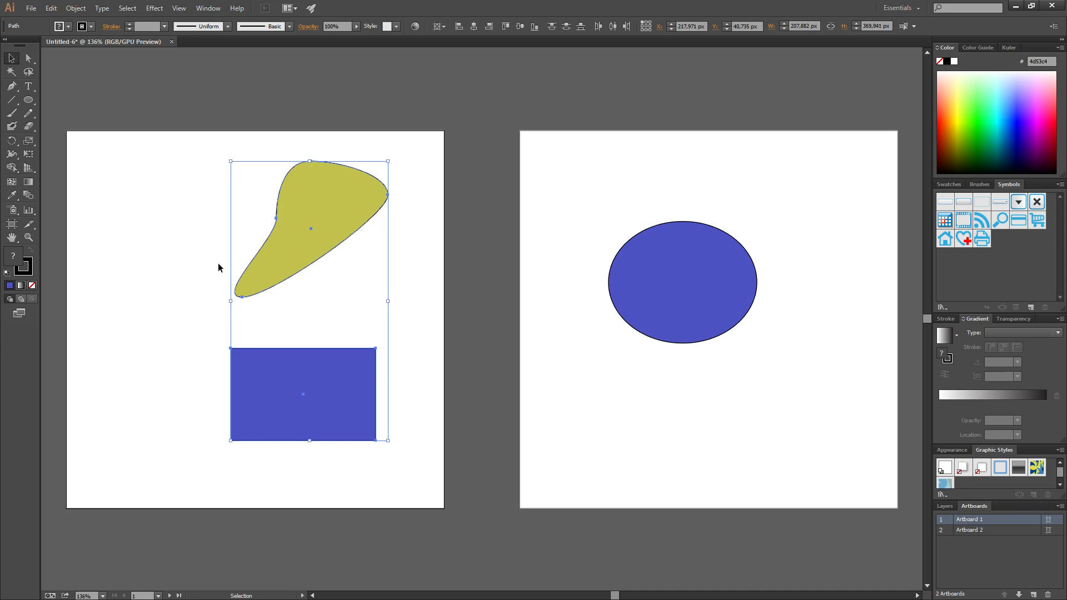
{"action": "left_click_drag", "start_coordinate": [230, 301], "coordinate": [151, 300]}
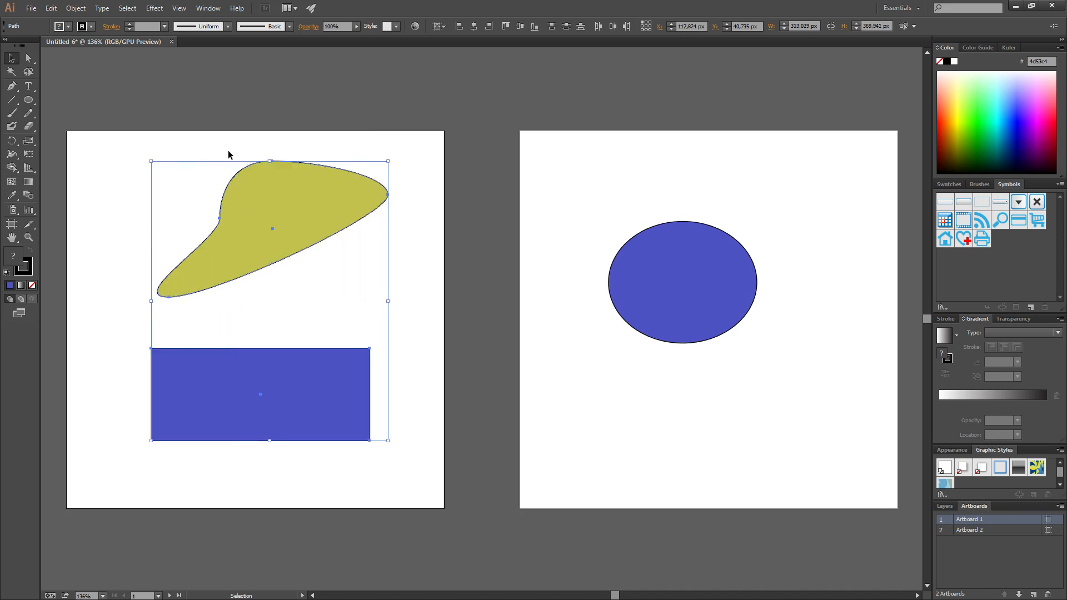
{"action": "key", "text": "ctrl+z"}
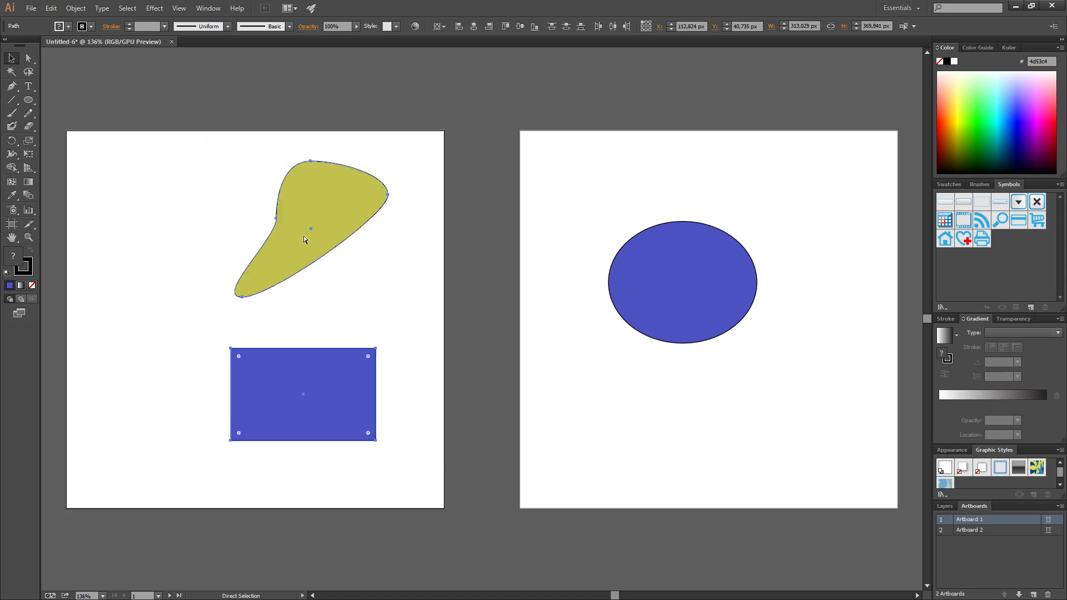
- Select the yellow shape and rectangle together with the Direct Selection tool and move them to about X 144 px, Y 38 px
{"action": "left_click_drag", "start_coordinate": [341, 213], "coordinate": [288, 217]}
{"action": "left_click", "coordinate": [269, 146]}
{"action": "left_click", "coordinate": [29, 62]}
{"action": "left_click_drag", "start_coordinate": [122, 142], "coordinate": [395, 488]}
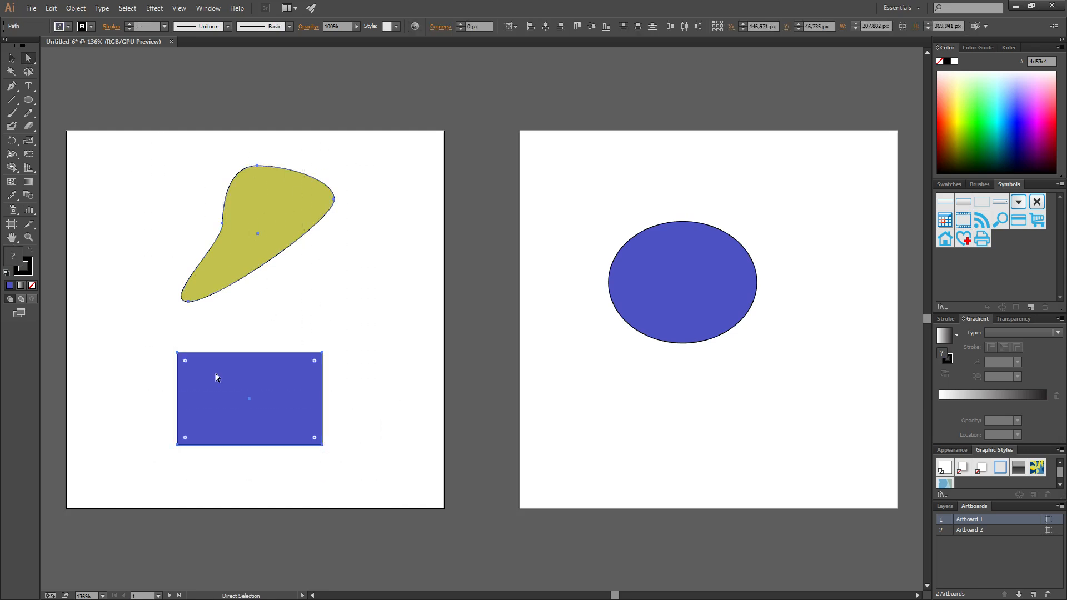
{"action": "left_click_drag", "start_coordinate": [228, 263], "coordinate": [264, 260]}
{"action": "left_click_drag", "start_coordinate": [314, 195], "coordinate": [243, 201]}
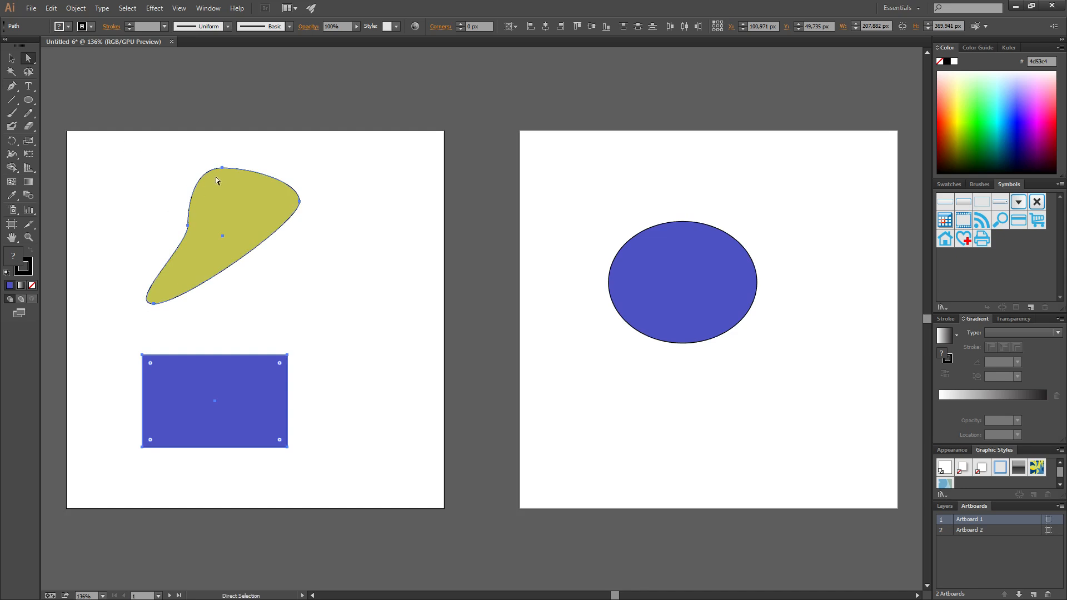
{"action": "left_click_drag", "start_coordinate": [222, 168], "coordinate": [257, 161]}
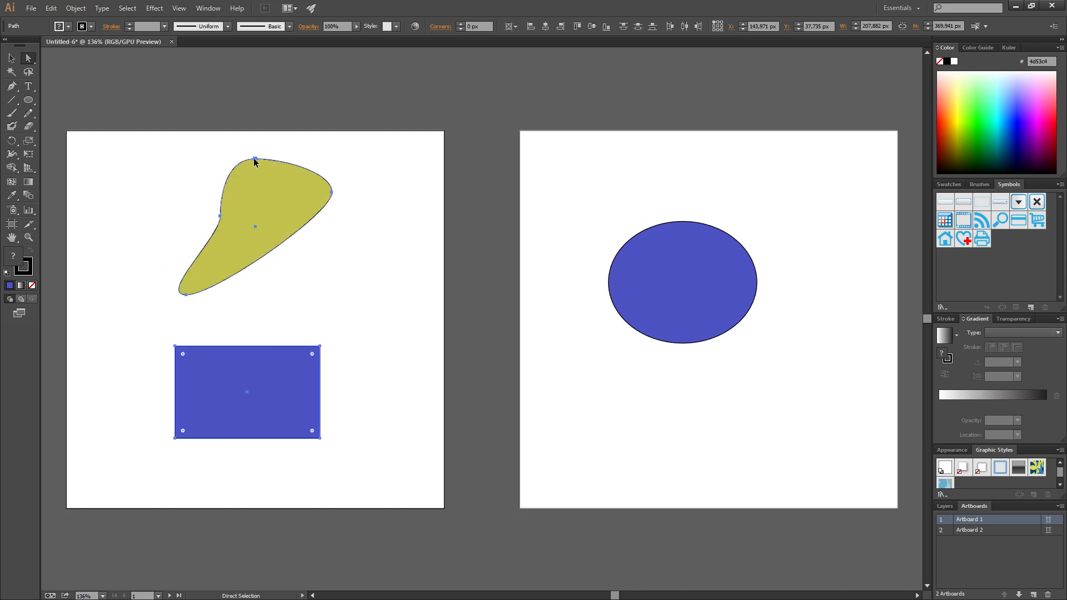
- Move the yellow shape's top and bottom anchor points to round it to about 148 by 147 px, and deselect it
{"action": "left_click", "coordinate": [255, 160]}
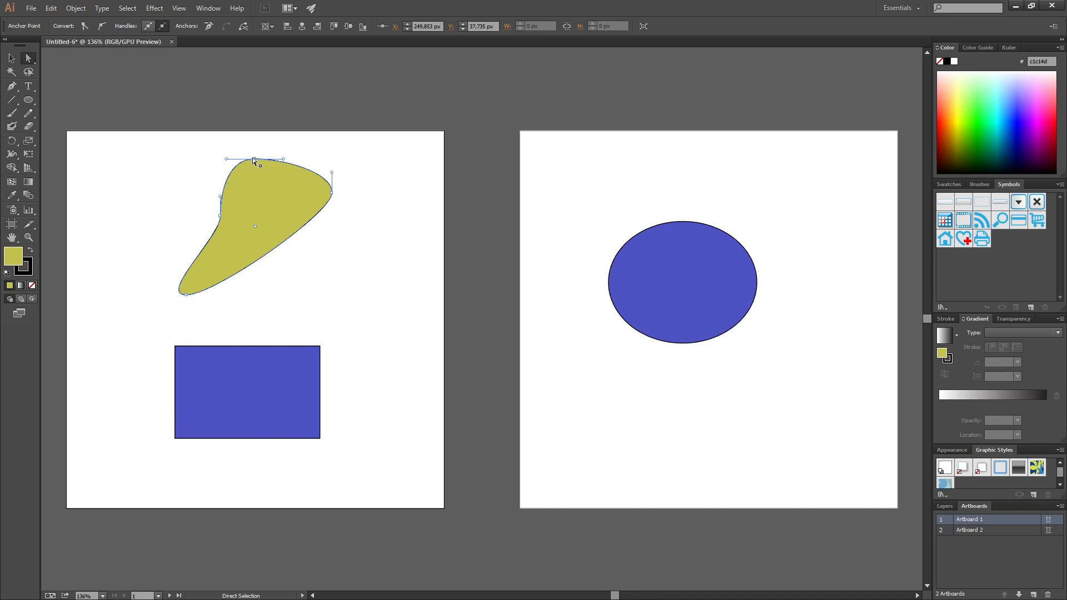
{"action": "left_click_drag", "start_coordinate": [254, 160], "coordinate": [275, 259]}
{"action": "left_click", "coordinate": [361, 278]}
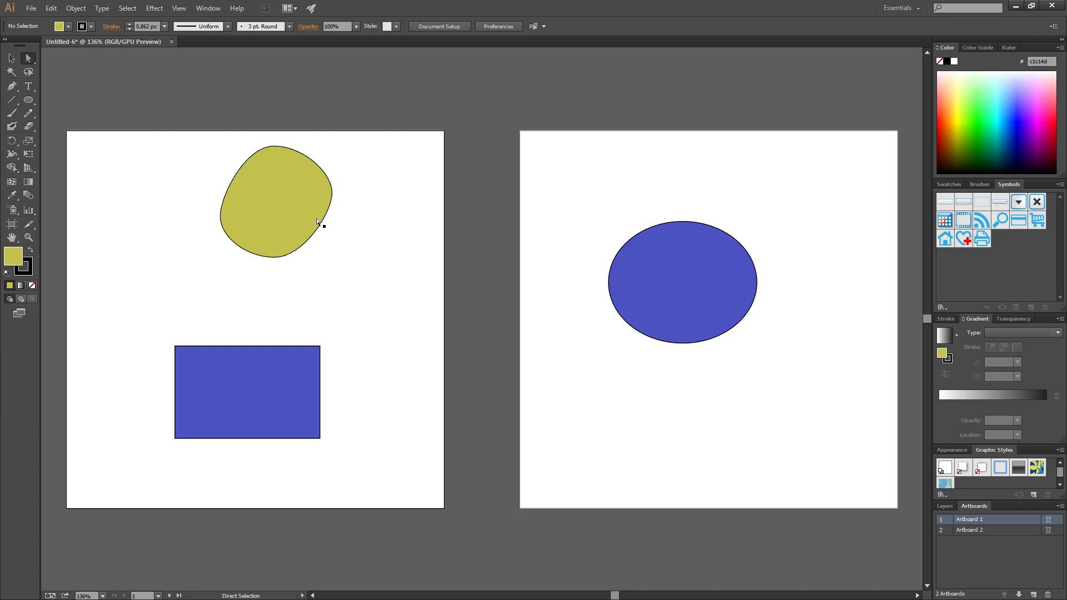
- Select the yellow shape and rectangle, move them to about X 132 px, Y 40 px, and remove and re-add the rectangle in the selection
{"action": "left_click", "coordinate": [266, 178]}
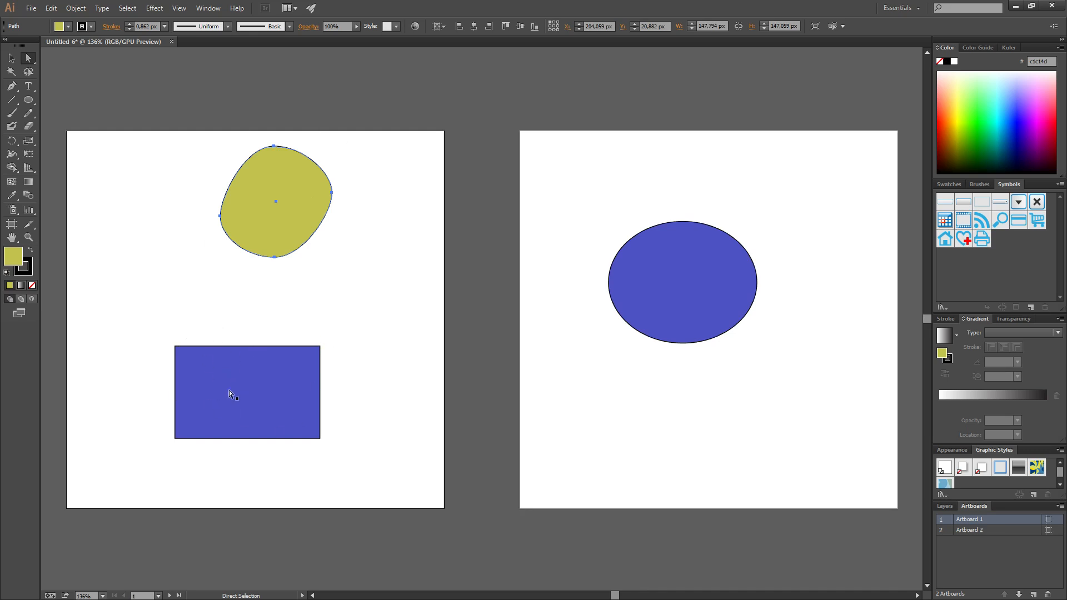
{"action": "left_click", "coordinate": [247, 396], "text": "shift"}
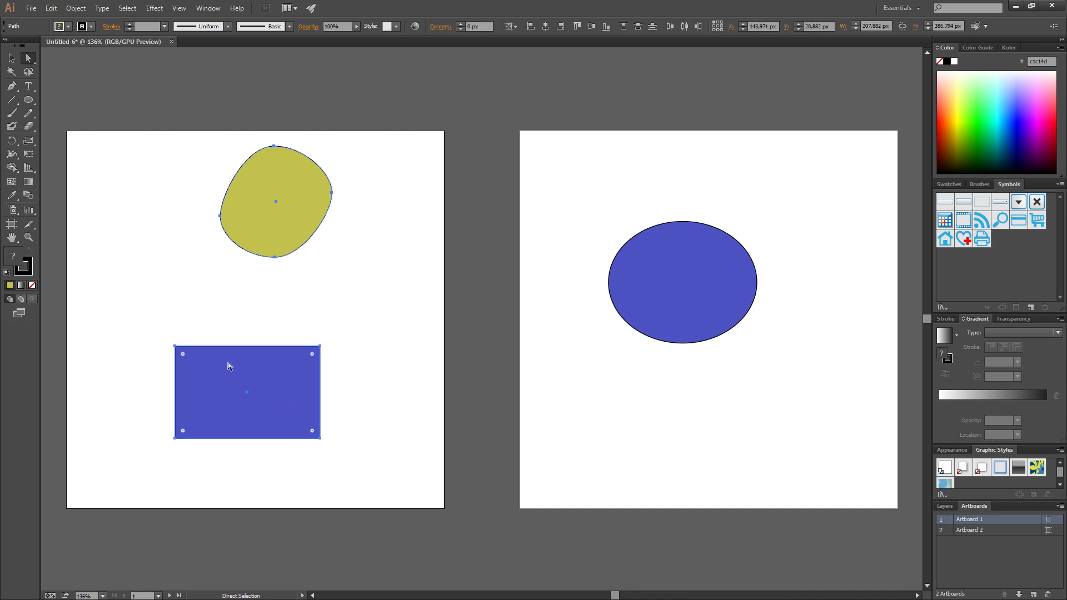
{"action": "mouse_move", "coordinate": [270, 373]}
{"action": "left_mouse_down"}
{"action": "mouse_move", "coordinate": [295, 381]}
{"action": "mouse_move", "coordinate": [281, 395]}
{"action": "mouse_move", "coordinate": [260, 388]}
{"action": "left_mouse_up"}
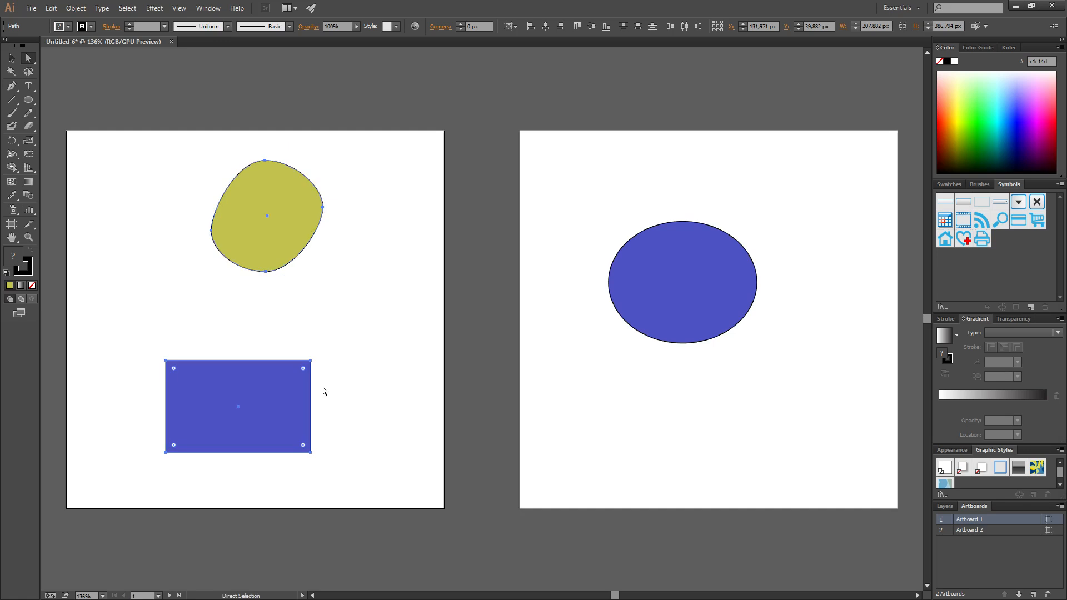
{"action": "left_click", "coordinate": [272, 396], "text": "shift"}
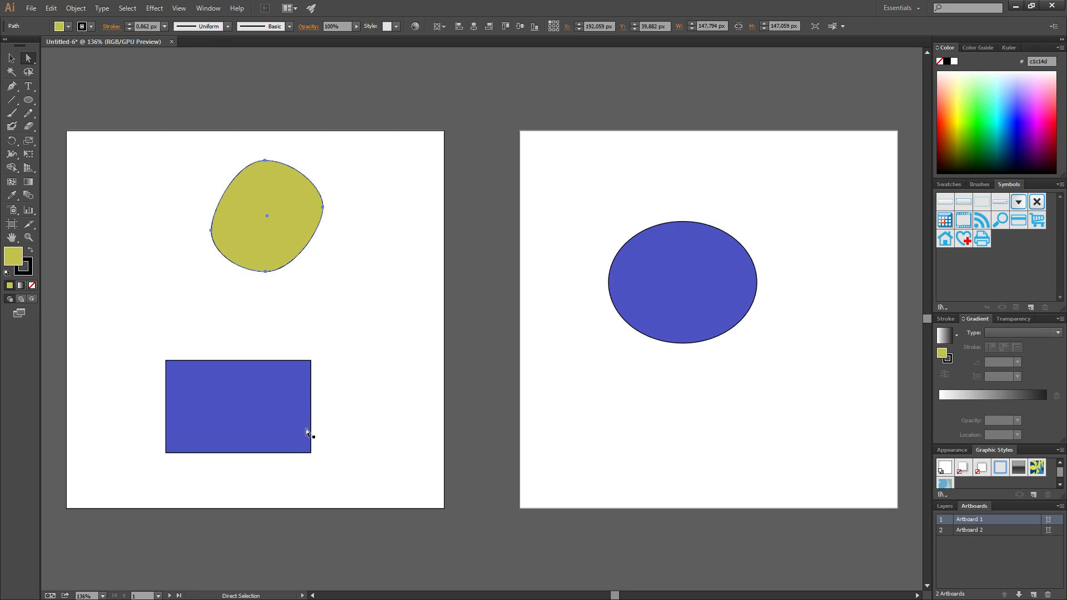
{"action": "left_click", "coordinate": [272, 397], "text": "shift"}
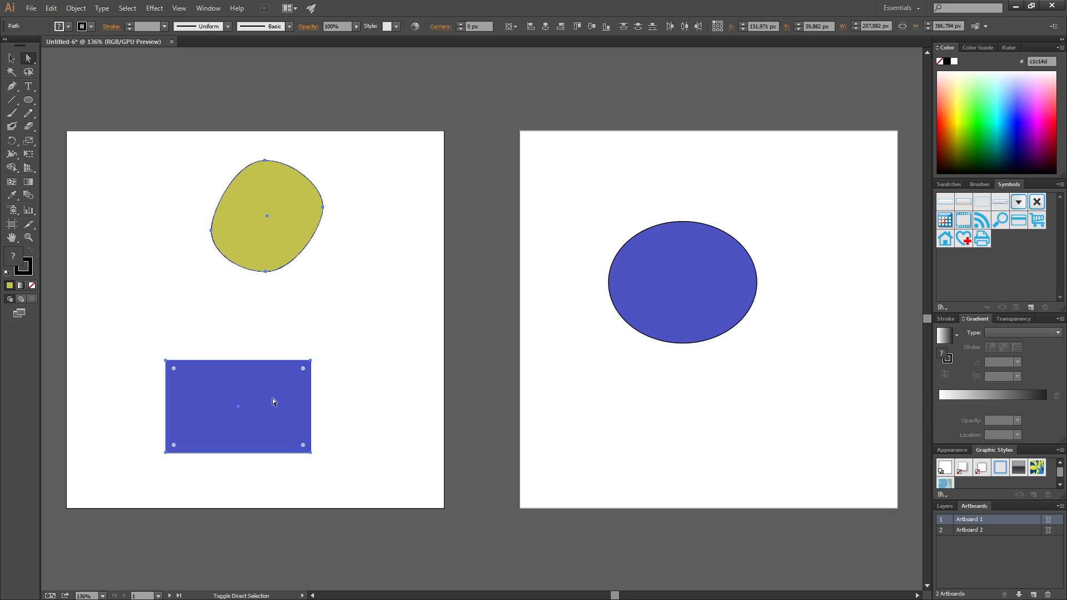
- Add the ellipse on Artboard 2 to the selection and move all three objects to about X 151 px, Y 46 px
{"action": "left_click", "coordinate": [658, 300], "text": "shift"}
{"action": "left_click_drag", "start_coordinate": [655, 281], "coordinate": [666, 316]}
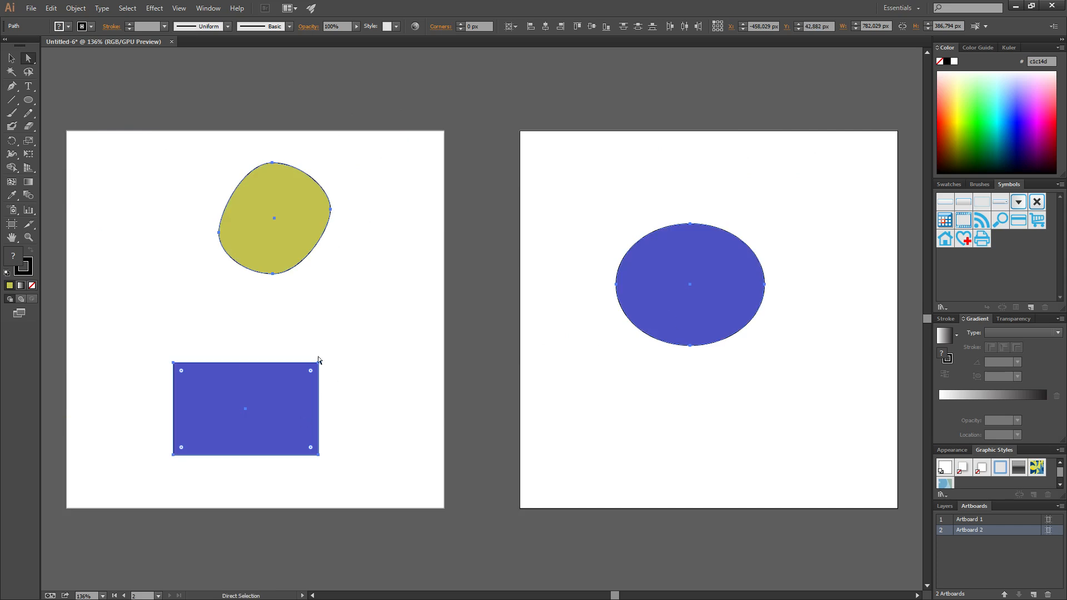
{"action": "left_click", "coordinate": [268, 399]}
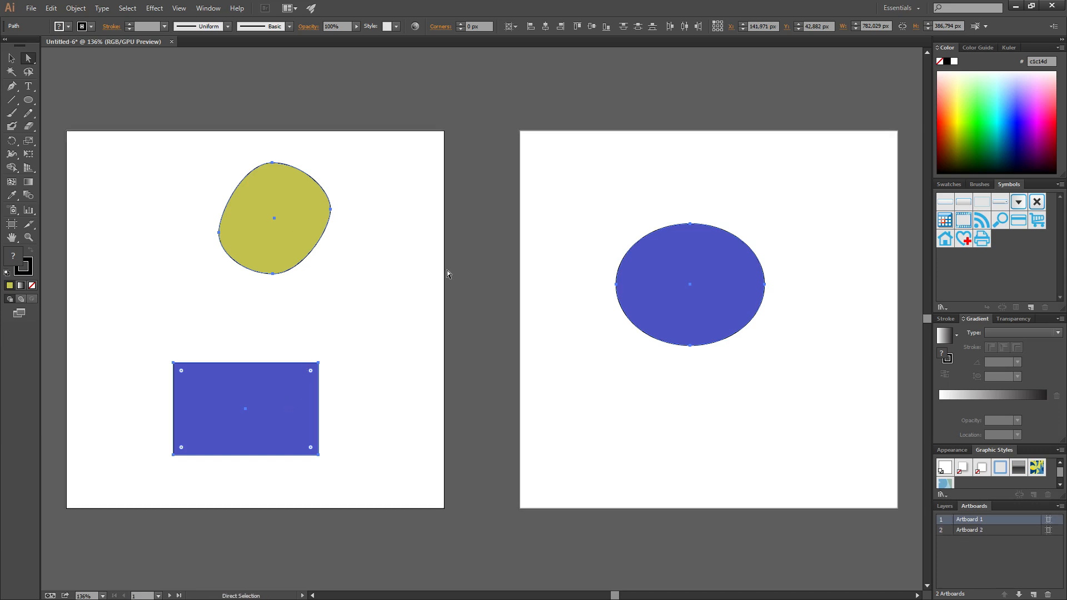
{"action": "mouse_move", "coordinate": [286, 431]}
{"action": "left_mouse_down"}
{"action": "mouse_move", "coordinate": [286, 443]}
{"action": "mouse_move", "coordinate": [292, 433]}
{"action": "left_mouse_up"}
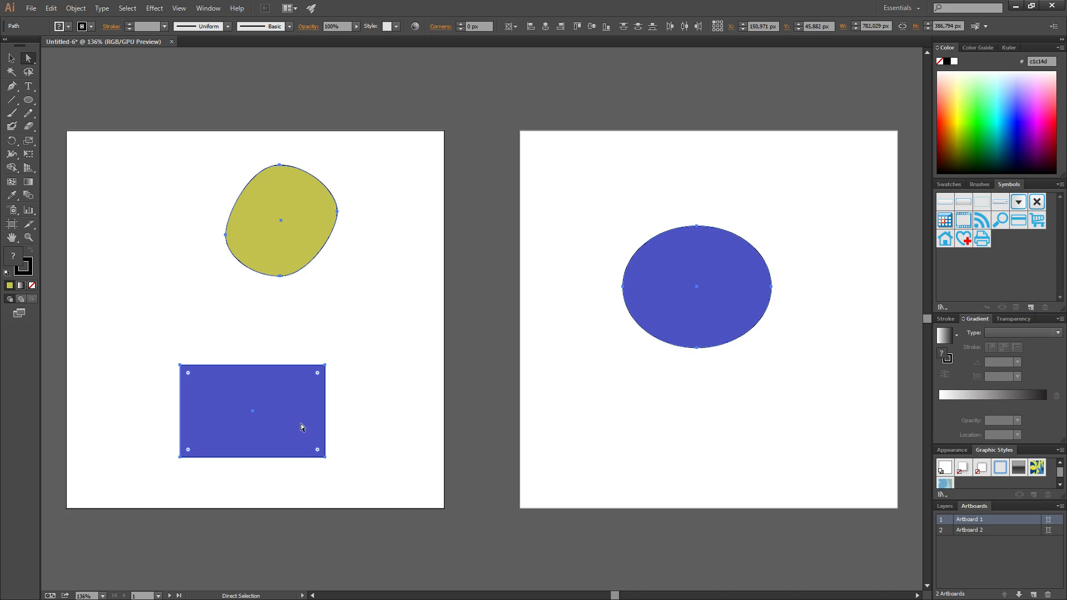
- Remove the rectangle from the selection, move the yellow shape and ellipse to about X 155 px, Y 118 px, and deselect them
{"action": "left_click", "coordinate": [287, 390], "text": "shift"}
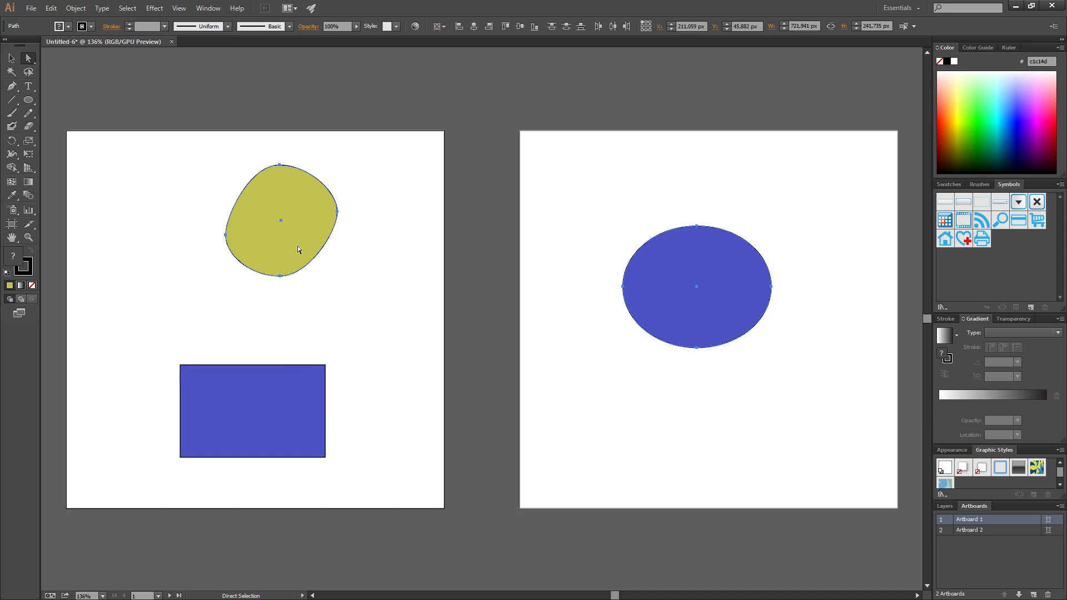
{"action": "left_click_drag", "start_coordinate": [306, 245], "coordinate": [262, 302]}
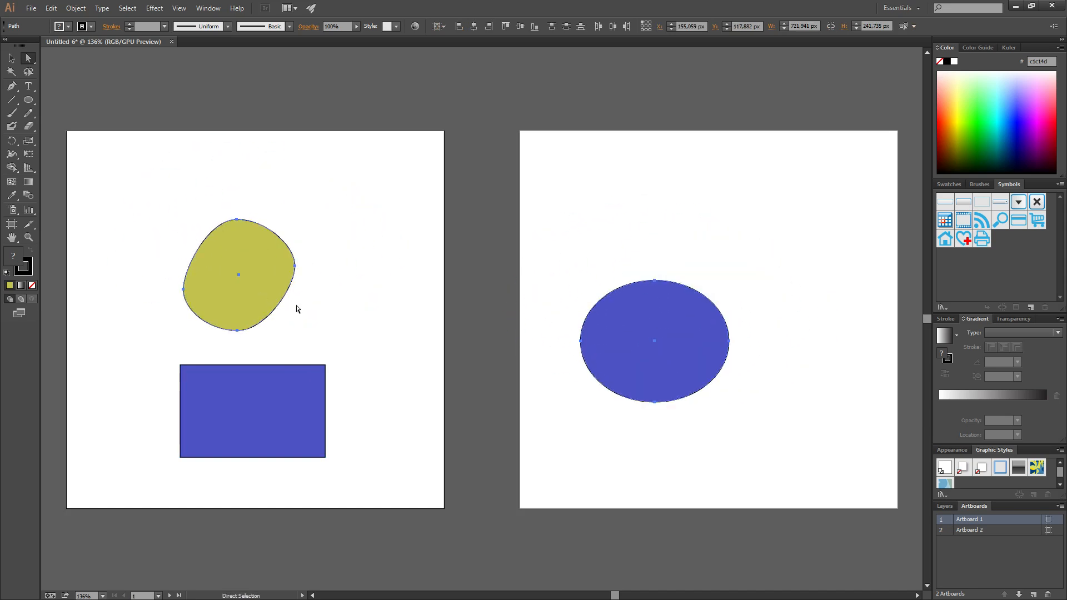
{"action": "left_click", "coordinate": [341, 270]}
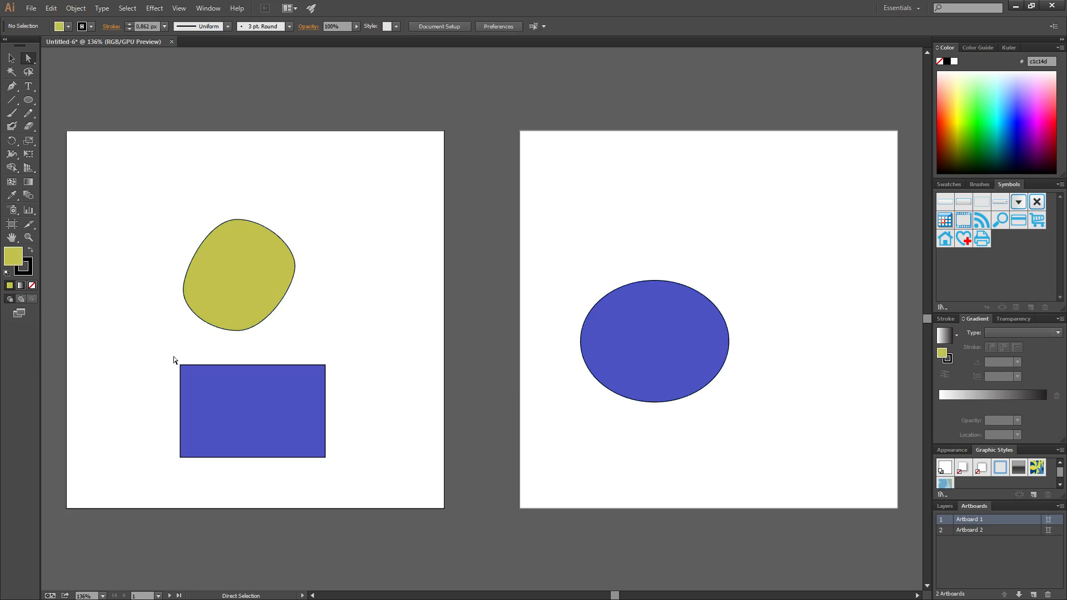
- Move the rectangle to about X 151 px, Y 318 px, show its bounding box with the Selection tool, and deselect it
{"action": "left_click_drag", "start_coordinate": [305, 409], "coordinate": [291, 415]}
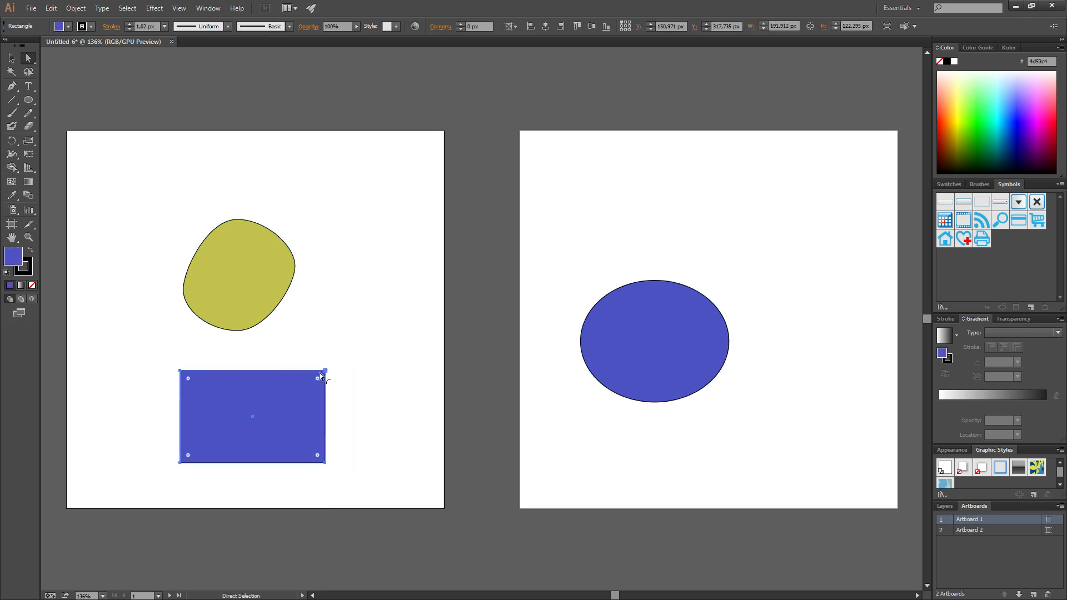
{"action": "left_click", "coordinate": [12, 58]}
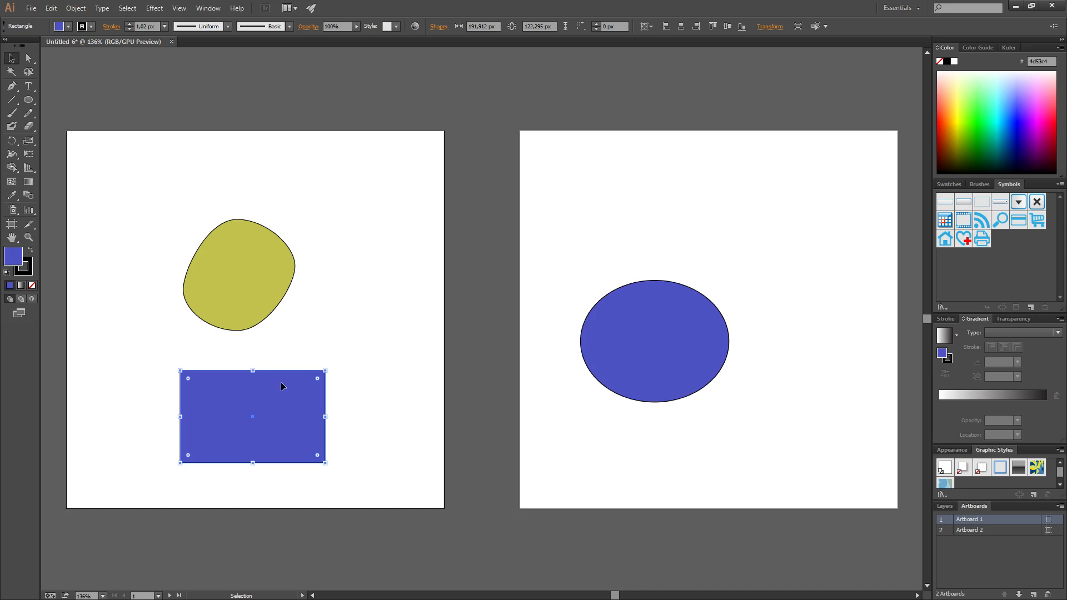
{"action": "left_click", "coordinate": [328, 331]}
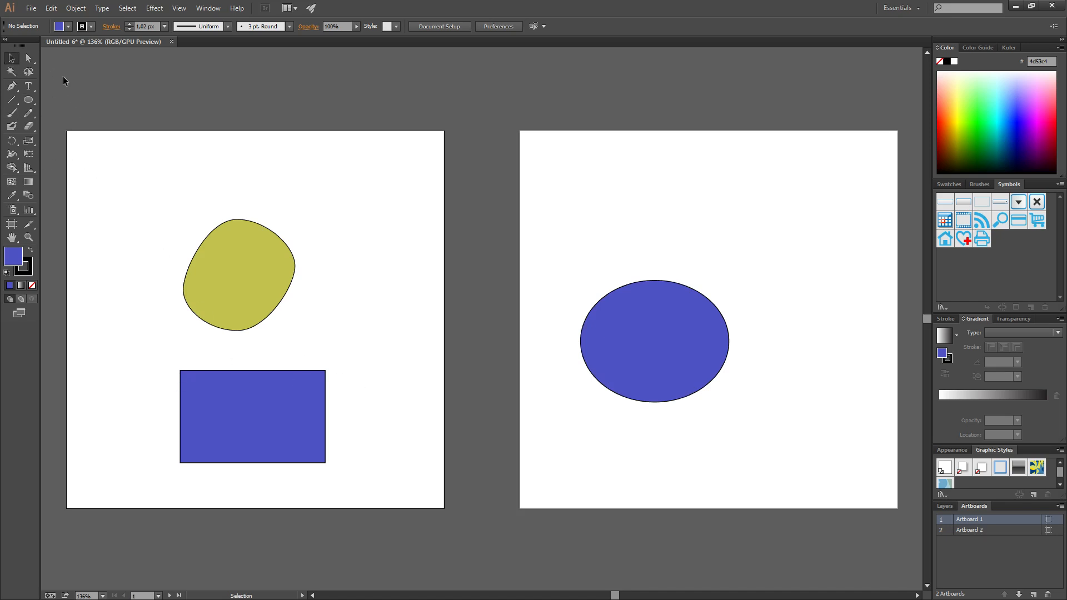
- Select the rectangle's two upper corner anchors with the Direct Selection tool and move them together to slant and flatten the rectangle
{"action": "left_click", "coordinate": [28, 57]}
{"action": "left_click_drag", "start_coordinate": [148, 356], "coordinate": [364, 389]}
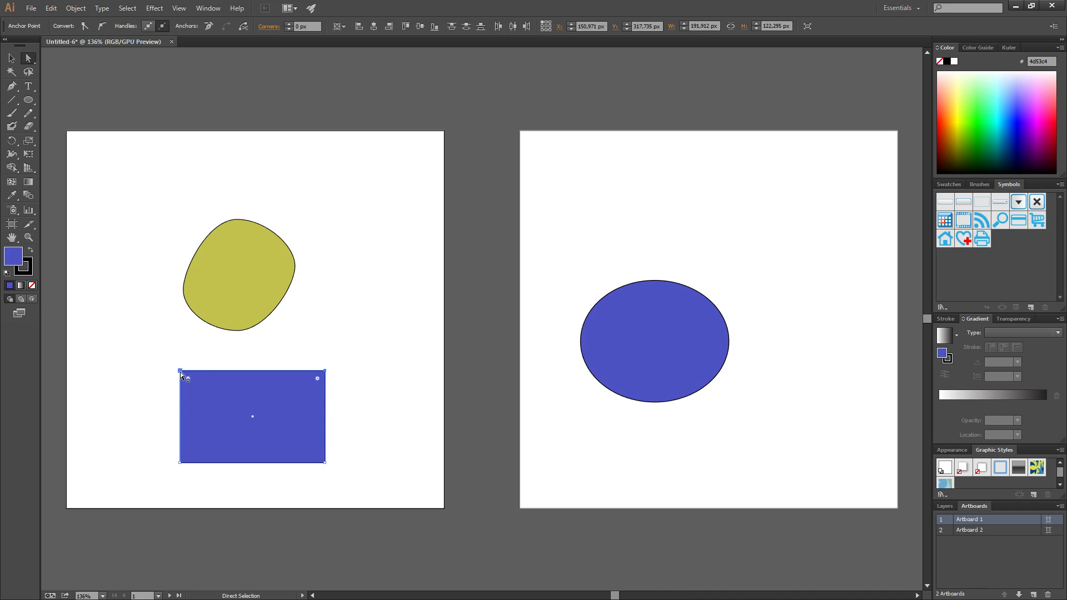
{"action": "left_click_drag", "start_coordinate": [180, 371], "coordinate": [241, 396]}
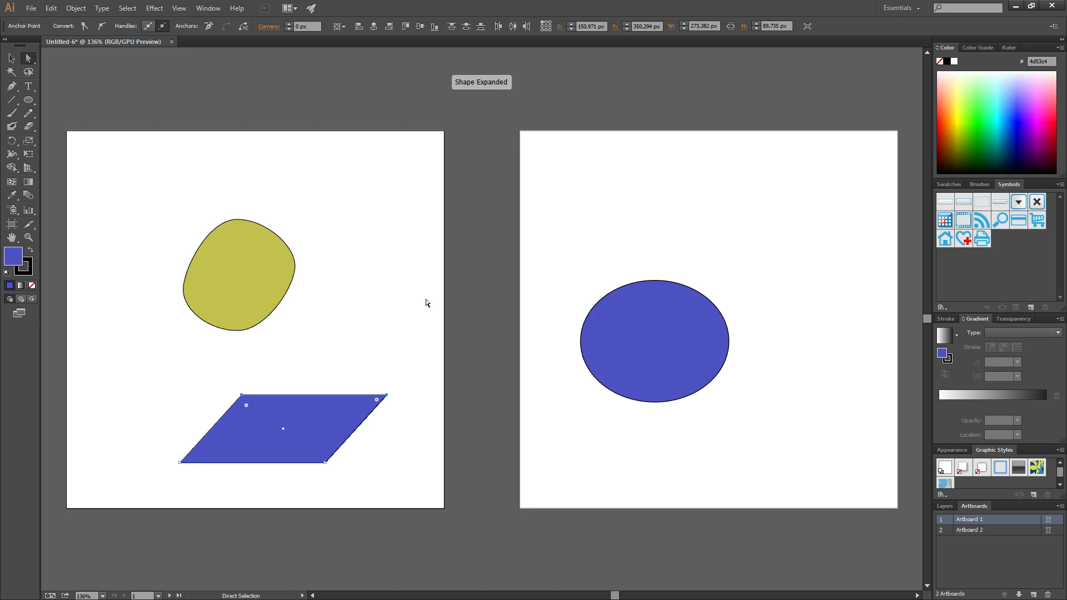
{"action": "left_click_drag", "start_coordinate": [241, 396], "coordinate": [143, 368]}
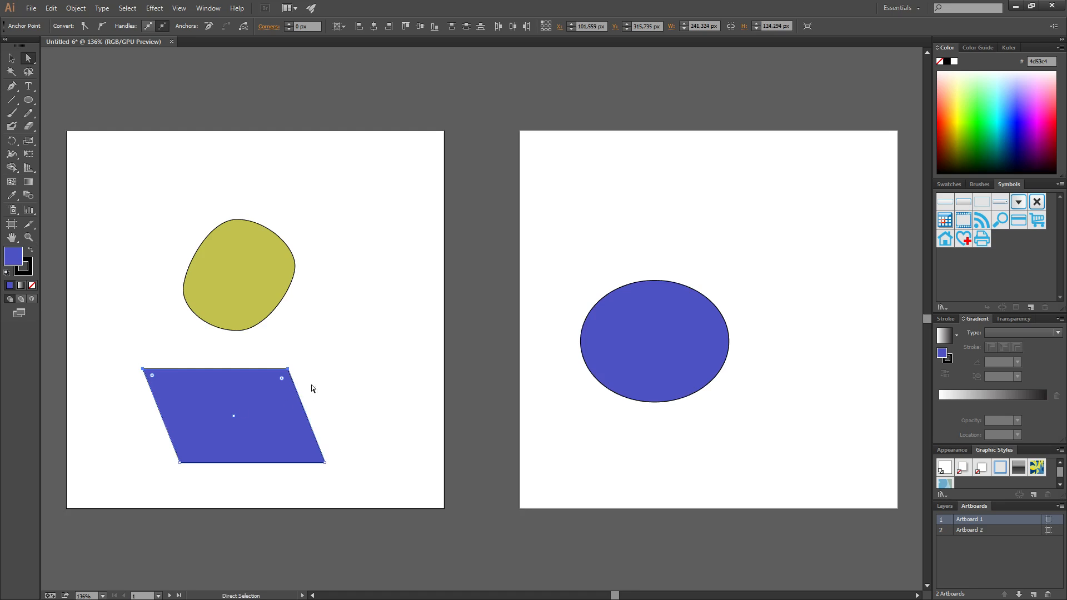
{"action": "left_click_drag", "start_coordinate": [288, 372], "coordinate": [328, 395]}
- Move the slanted rectangle's two right-side anchors upward and inward, and shift the yellow shape's right anchor slightly up and outward
{"action": "left_click_drag", "start_coordinate": [297, 352], "coordinate": [284, 425]}
{"action": "left_click_drag", "start_coordinate": [259, 196], "coordinate": [358, 494]}
{"action": "left_click_drag", "start_coordinate": [295, 265], "coordinate": [302, 245]}
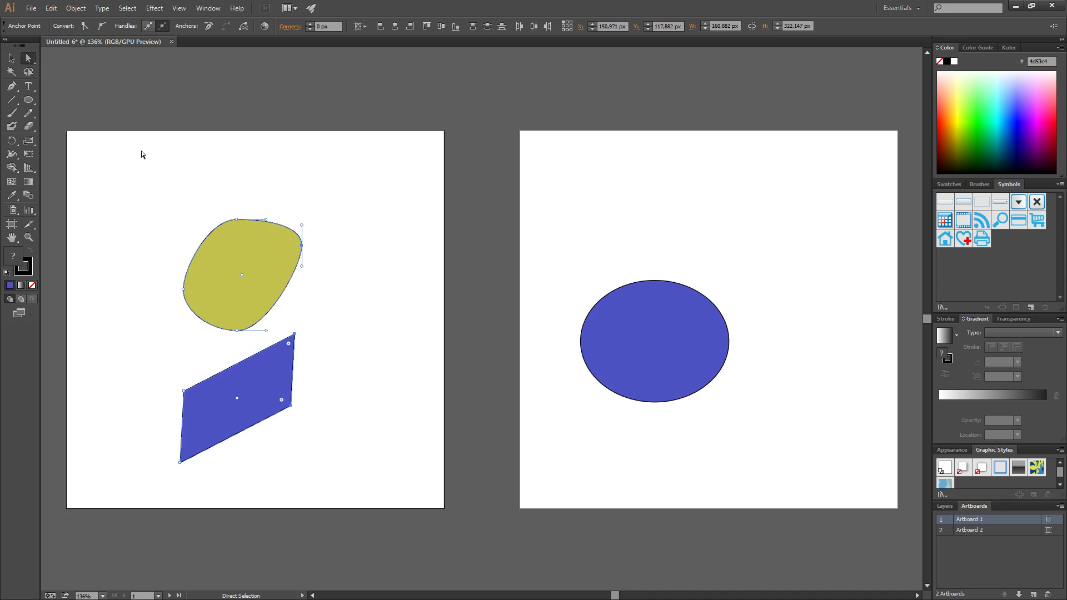
- Select the yellow shape and the reshaped rectangle on Artboard 1 and delete them
{"action": "left_click", "coordinate": [161, 162]}
{"action": "left_click_drag", "start_coordinate": [108, 151], "coordinate": [383, 498]}
{"action": "key", "text": "Delete"}
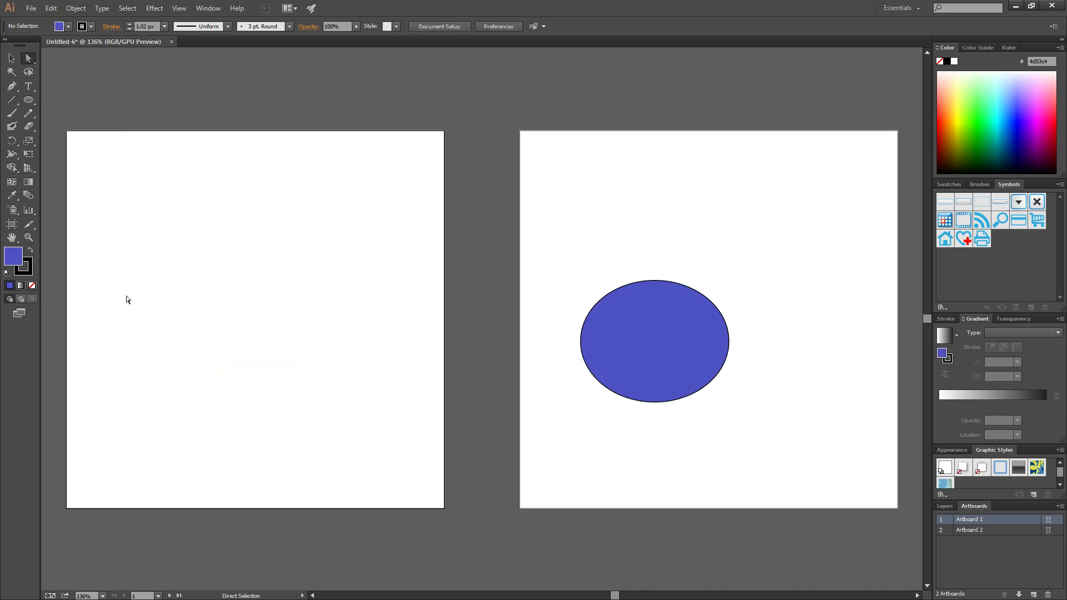
- Draw an ellipse about 214 × 104 px and, below it, a rectangle about 276 × 113 px on Artboard 1, and deselect them
{"action": "left_click", "coordinate": [30, 102]}
{"action": "left_click_drag", "start_coordinate": [197, 183], "coordinate": [341, 251]}
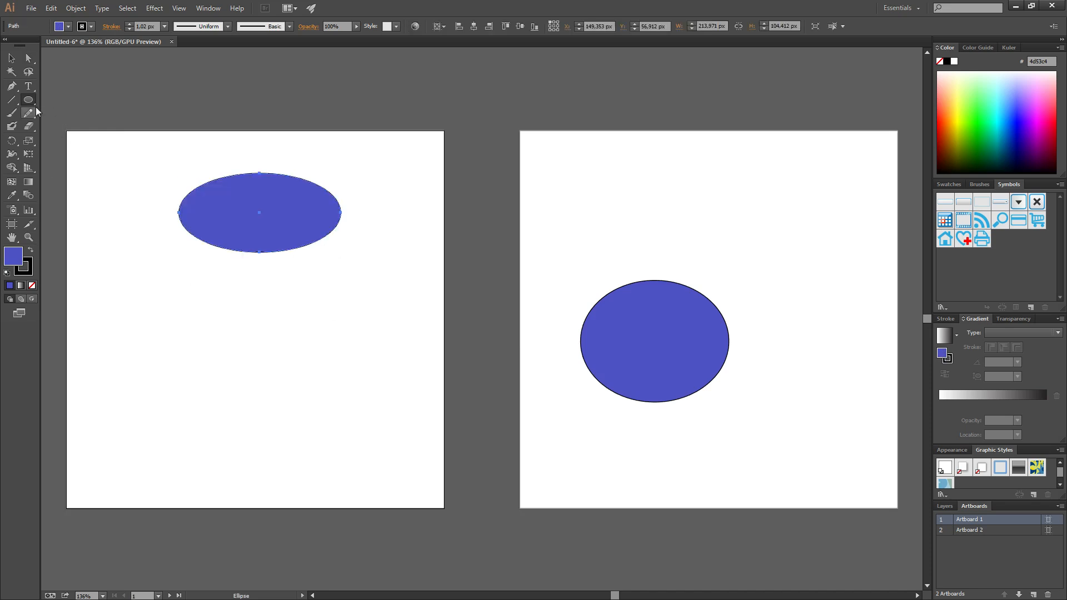
{"action": "left_click_drag", "start_coordinate": [28, 99], "coordinate": [81, 101]}
{"action": "left_click_drag", "start_coordinate": [146, 356], "coordinate": [355, 440]}
{"action": "key", "text": "a"}
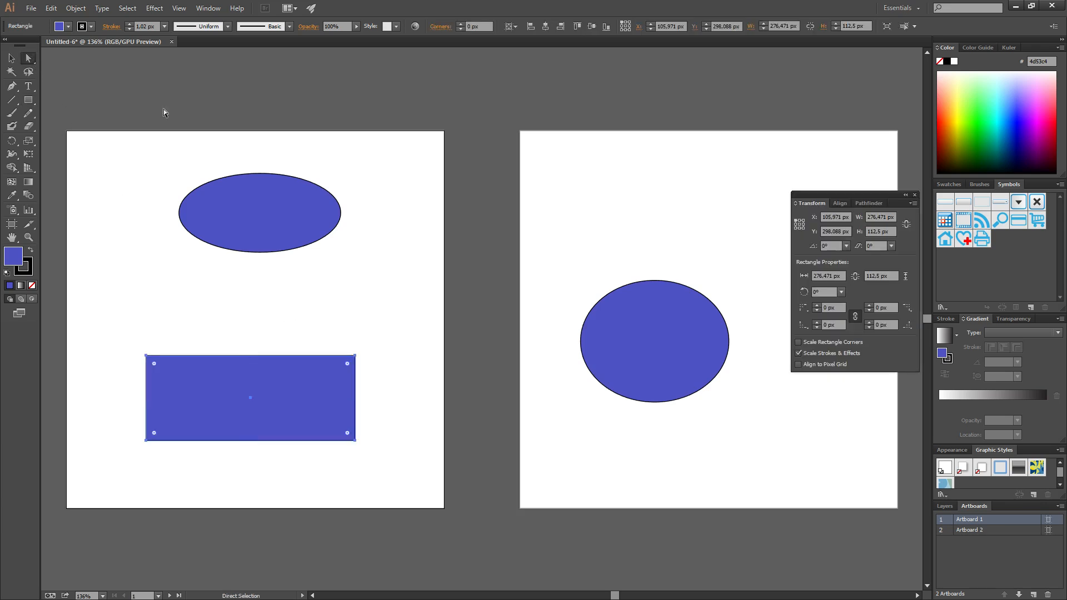
{"action": "left_click", "coordinate": [163, 111]}
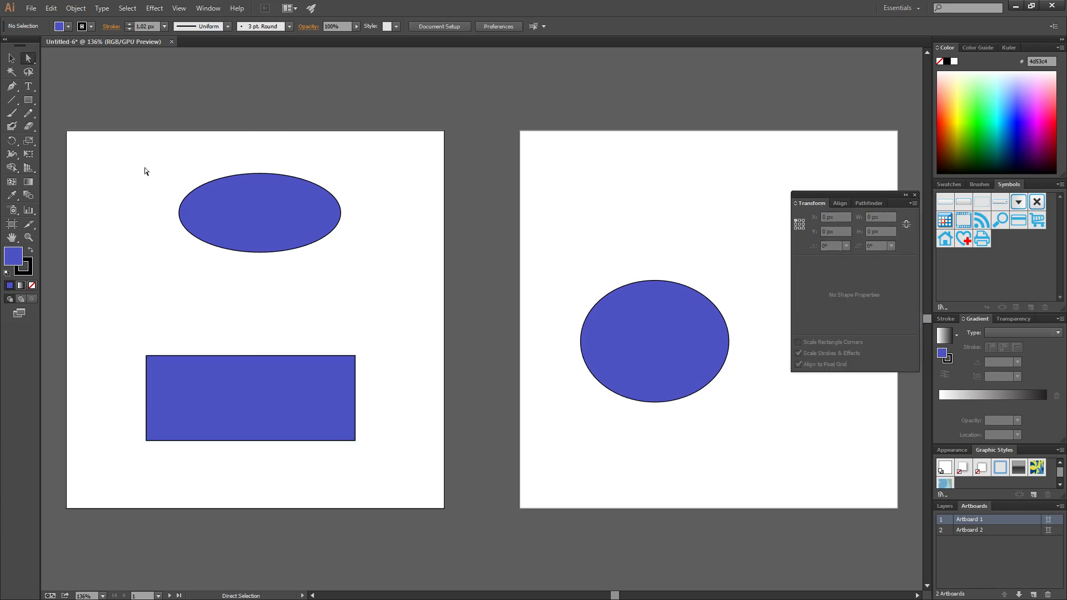
- Select all objects on both artboards with the Select All command and deselect them, and repeat it with a selection marquee
{"action": "left_click", "coordinate": [131, 12]}
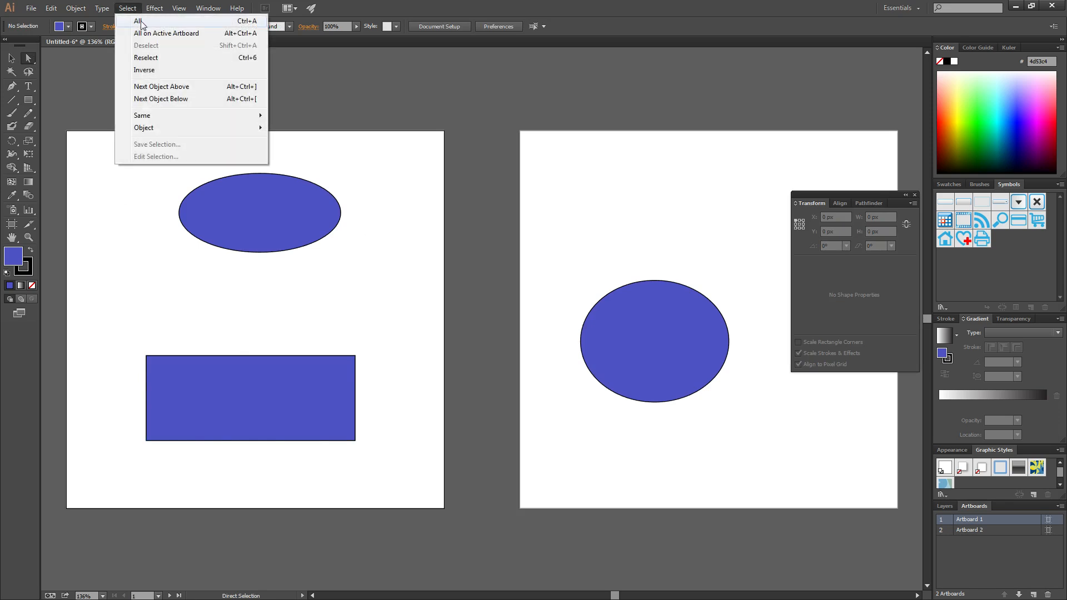
{"action": "left_click", "coordinate": [253, 22]}
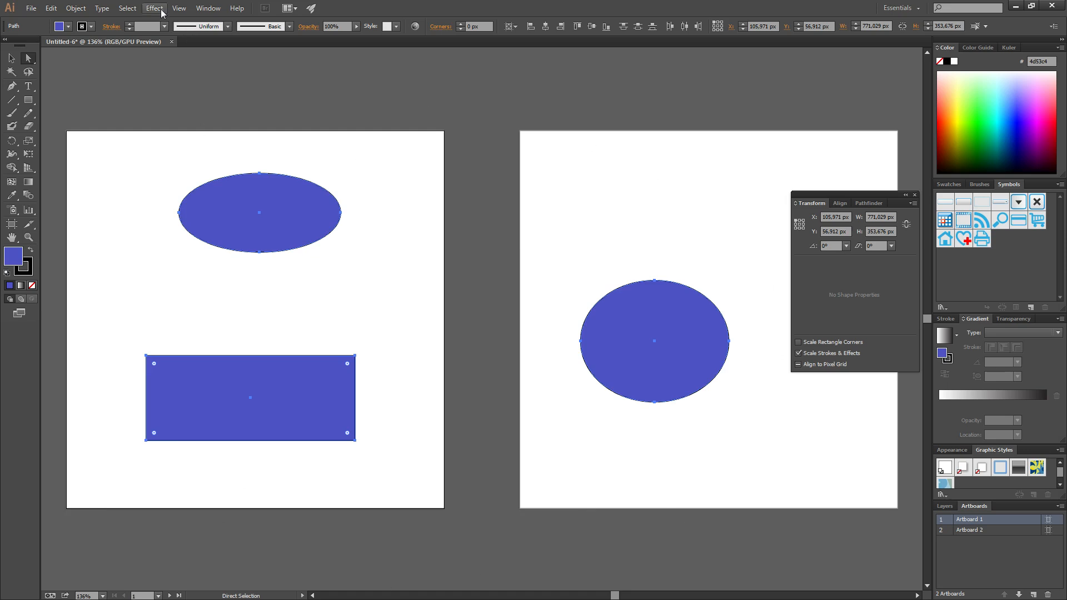
{"action": "left_click", "coordinate": [137, 11]}
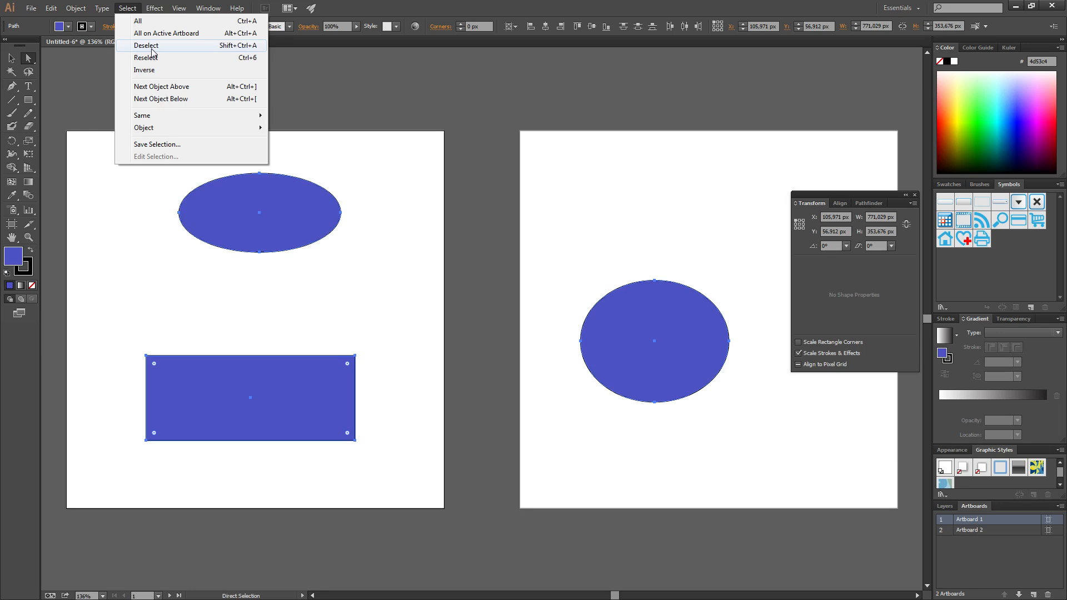
{"action": "left_click", "coordinate": [152, 47]}
{"action": "left_click_drag", "start_coordinate": [96, 105], "coordinate": [800, 521]}
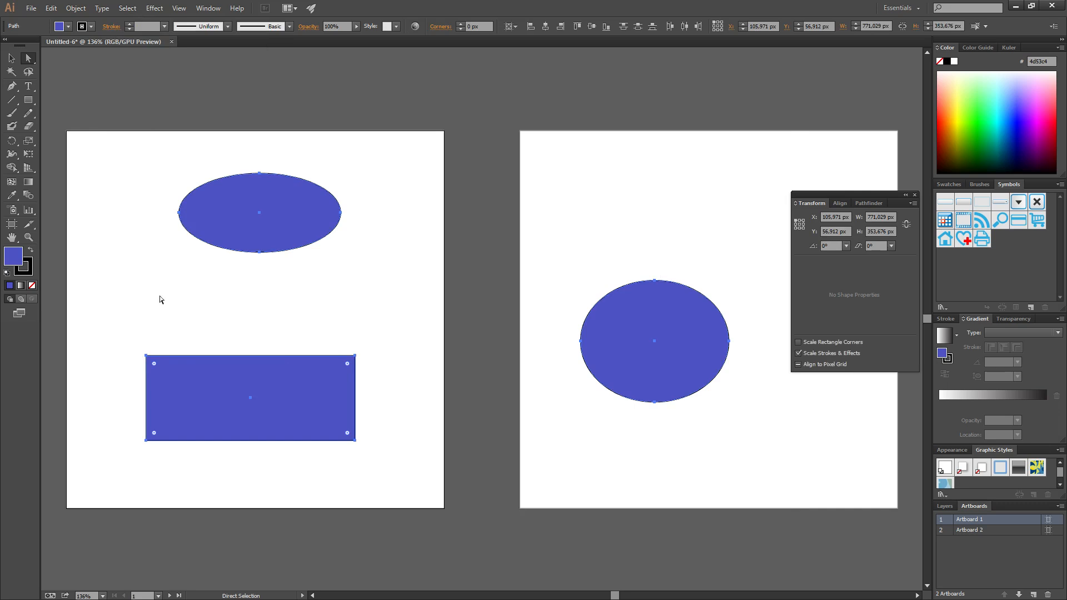
{"action": "left_click", "coordinate": [128, 249]}
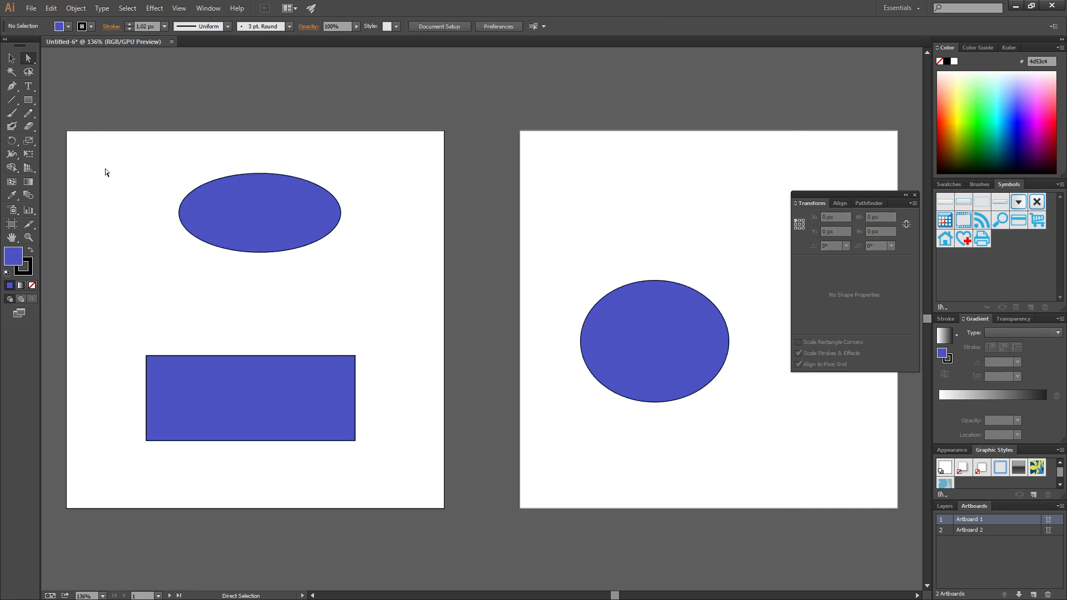
- Select the ellipses and the rectangle across both artboards with one selection marquee, and deselect them
{"action": "left_click_drag", "start_coordinate": [97, 113], "coordinate": [808, 511]}
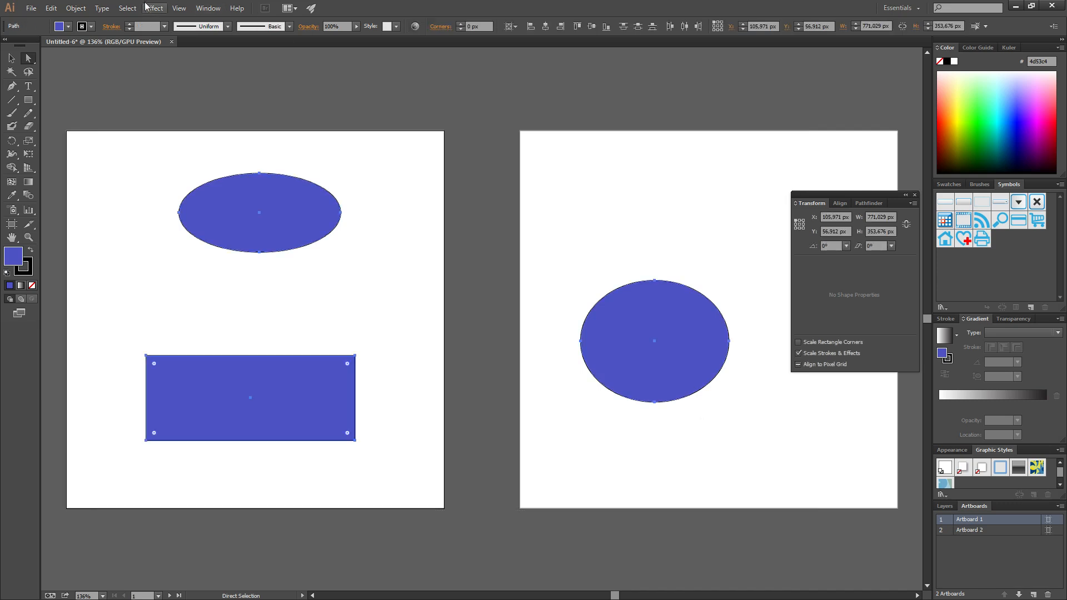
{"action": "left_click", "coordinate": [128, 7]}
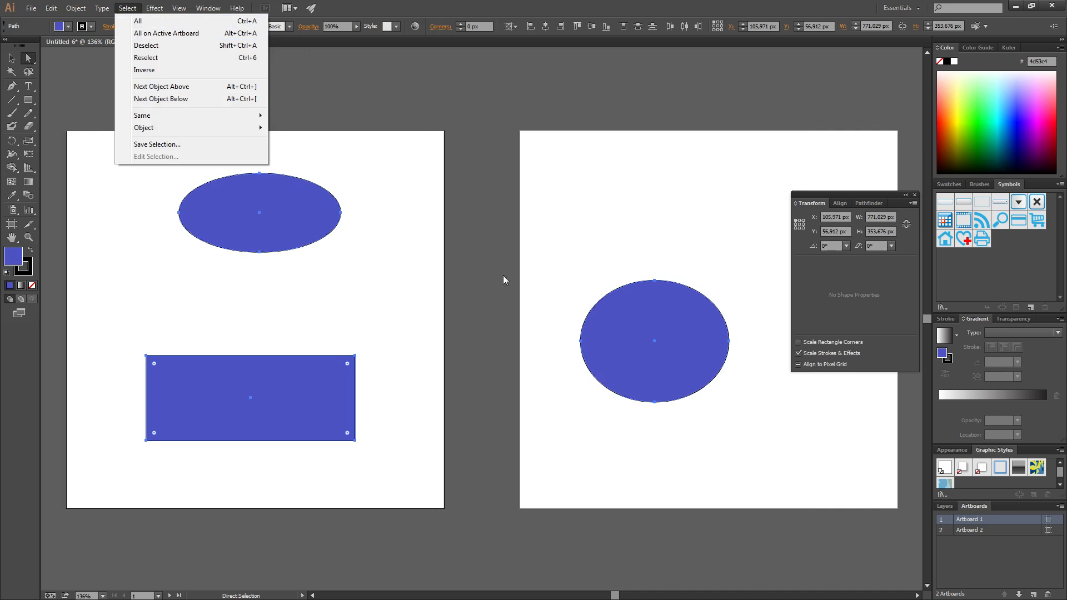
{"action": "left_click", "coordinate": [439, 4]}
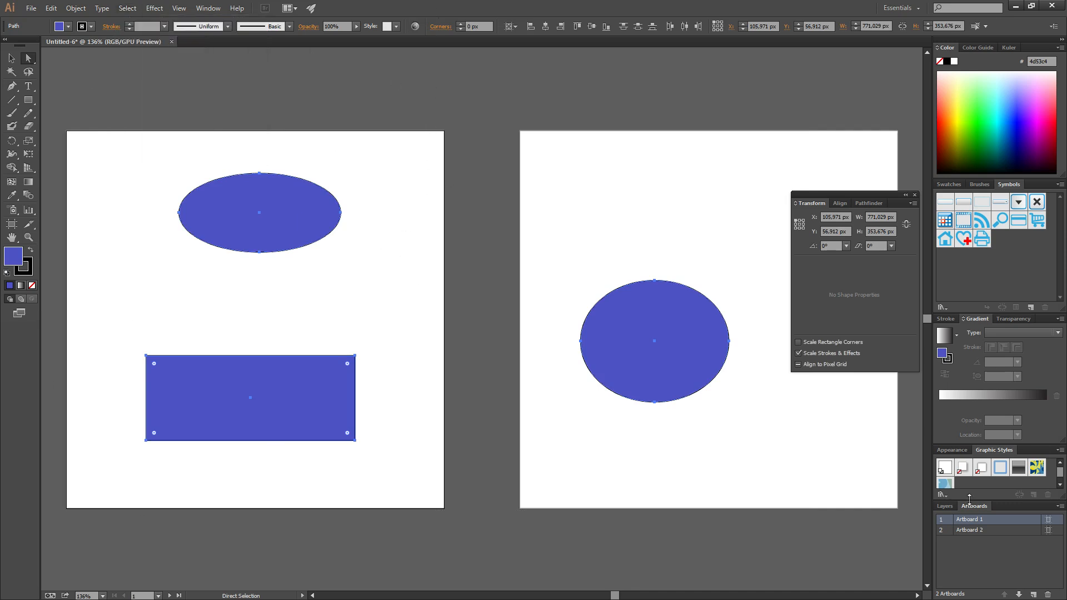
{"action": "left_click", "coordinate": [134, 13]}
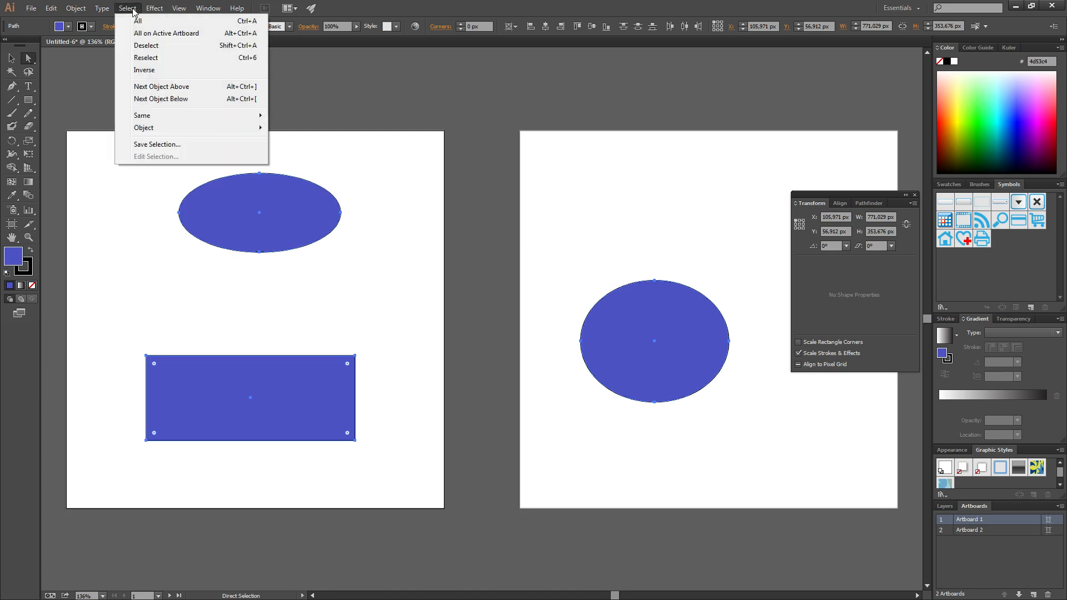
{"action": "left_click", "coordinate": [134, 11]}
{"action": "left_click", "coordinate": [308, 177]}
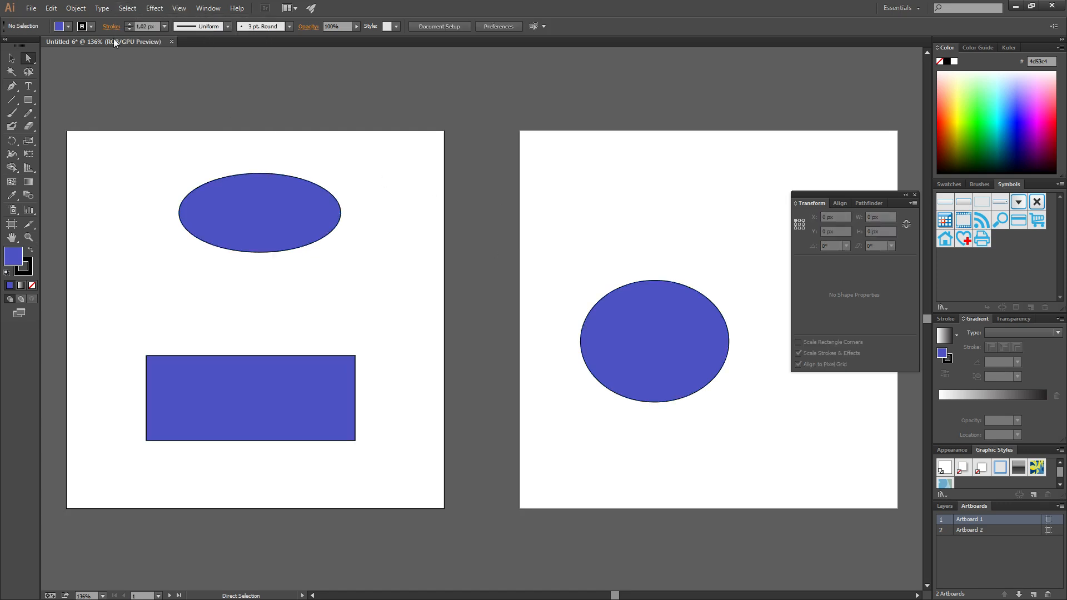
- Select only the ellipse and rectangle on Artboard 1 with the All on Active Artboard command, and deselect them
{"action": "left_click", "coordinate": [128, 10]}
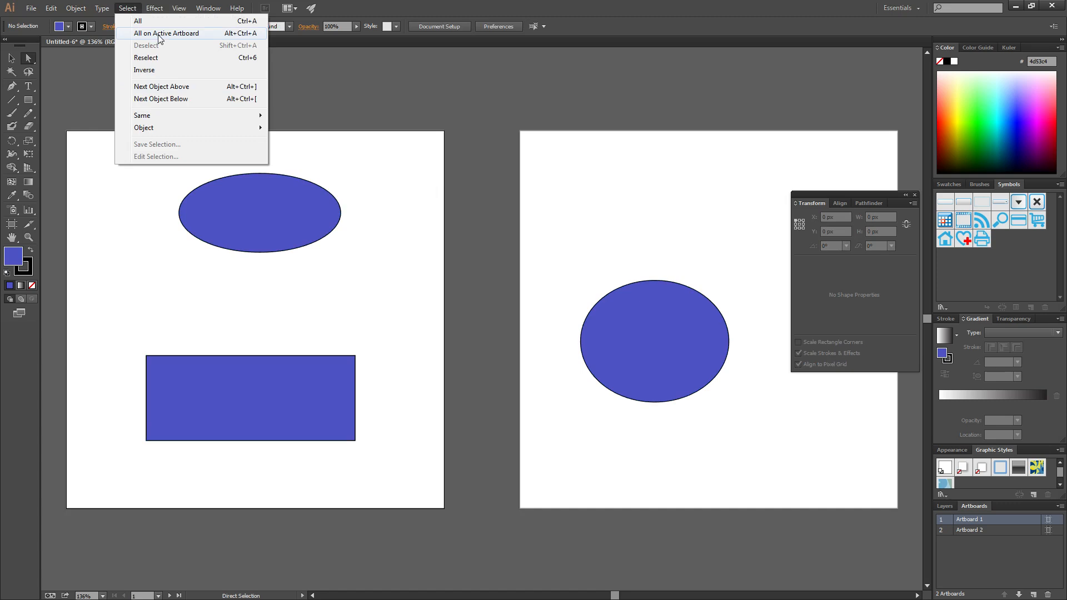
{"action": "left_click", "coordinate": [451, 199]}
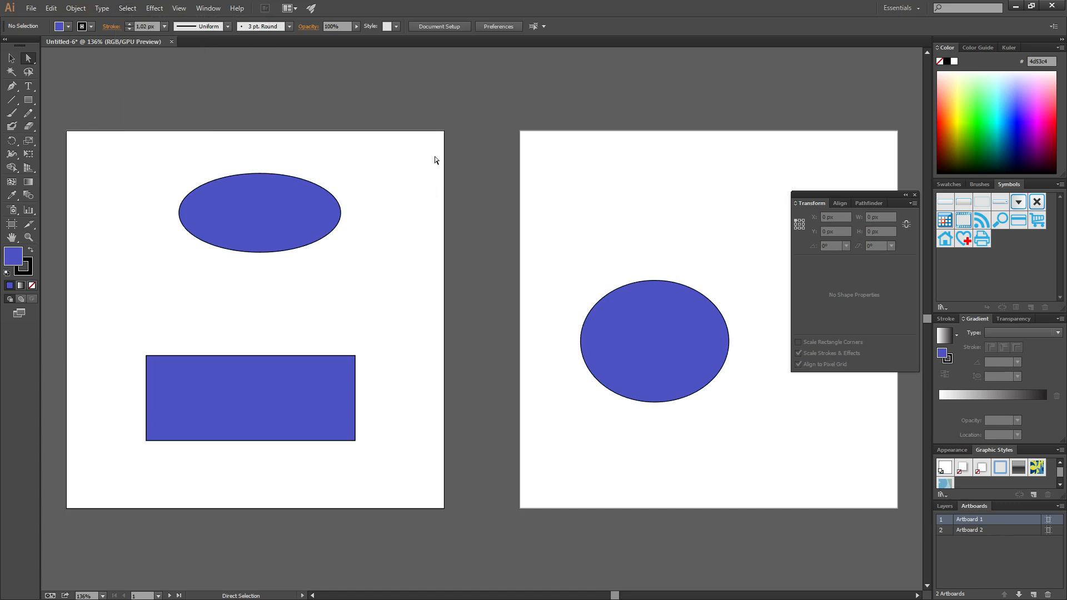
{"action": "left_click", "coordinate": [154, 8]}
{"action": "mouse_move", "coordinate": [127, 8]}
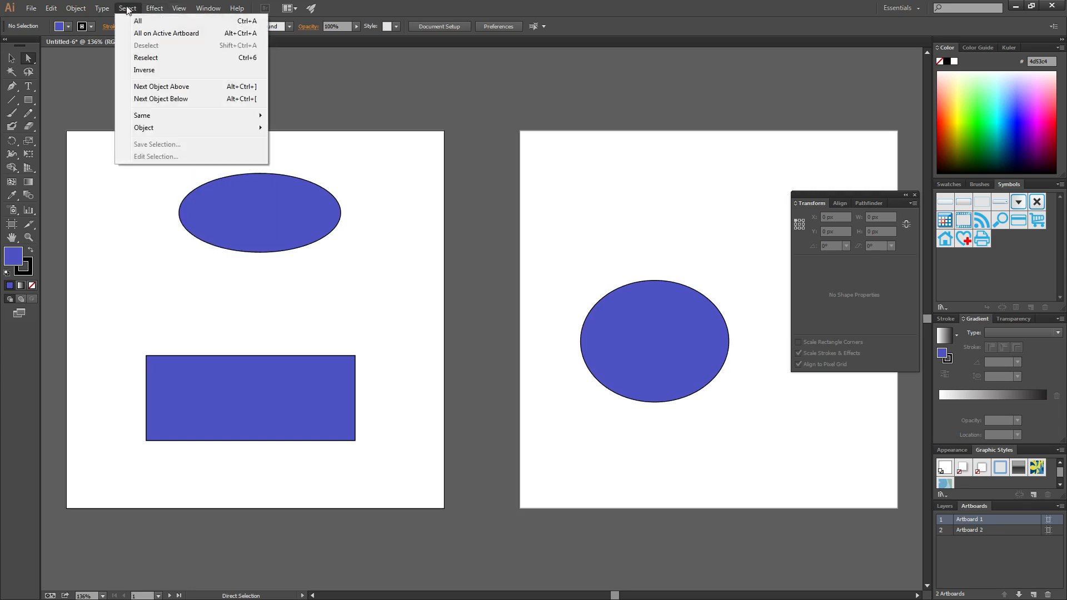
{"action": "left_click", "coordinate": [161, 34]}
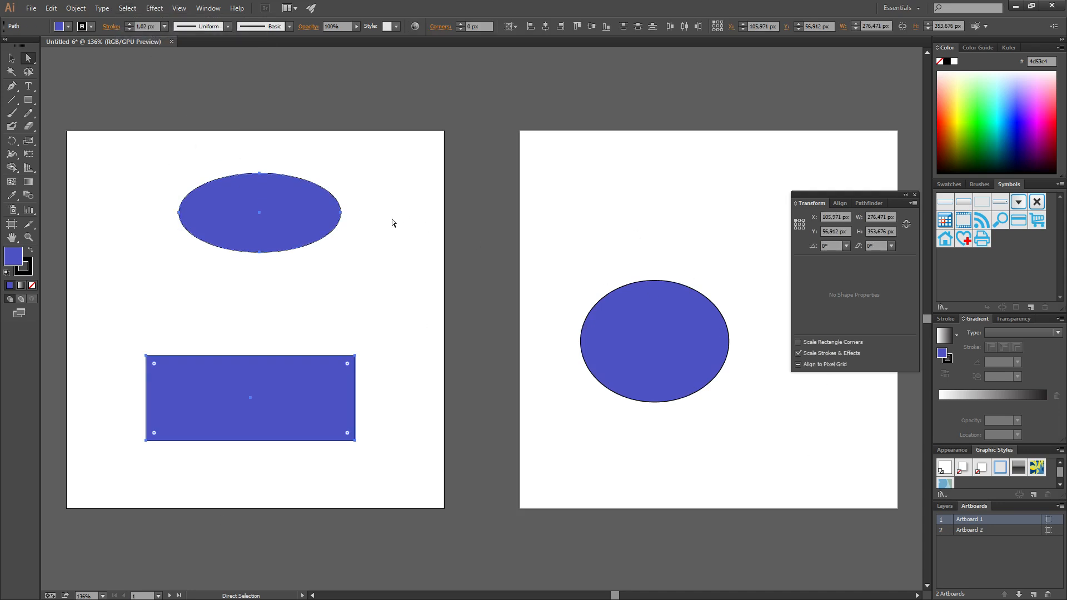
{"action": "left_click", "coordinate": [386, 172]}
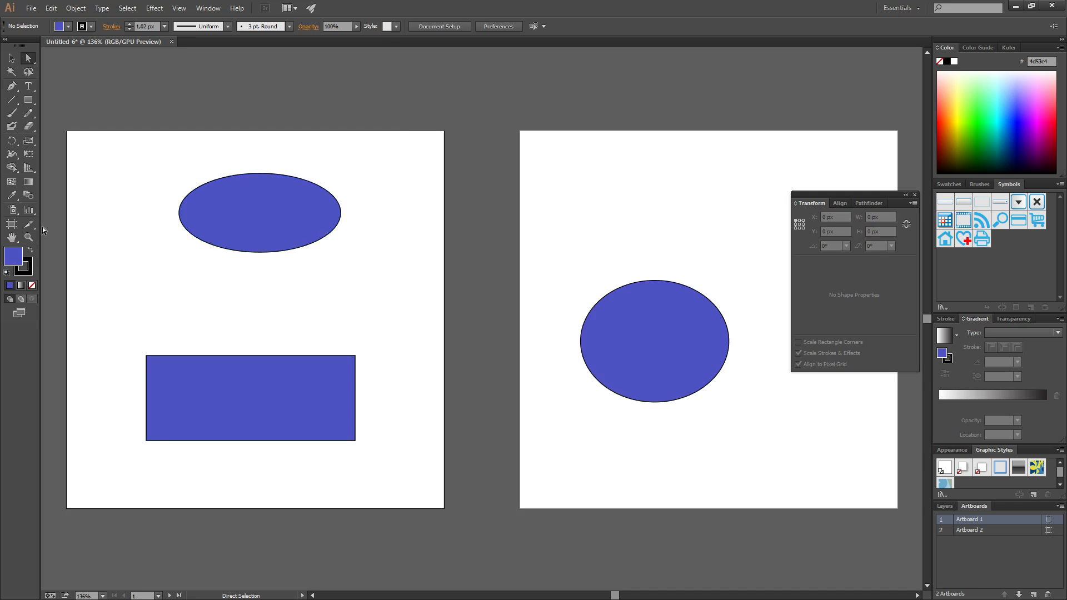
- Draw two rectangles on Artboard 2, a tall one about 31 × 99 px and a wide one about 81 × 42 px, and deselect
{"action": "left_click", "coordinate": [29, 102]}
{"action": "left_click_drag", "start_coordinate": [651, 160], "coordinate": [675, 235]}
{"action": "left_click_drag", "start_coordinate": [799, 267], "coordinate": [798, 267]}
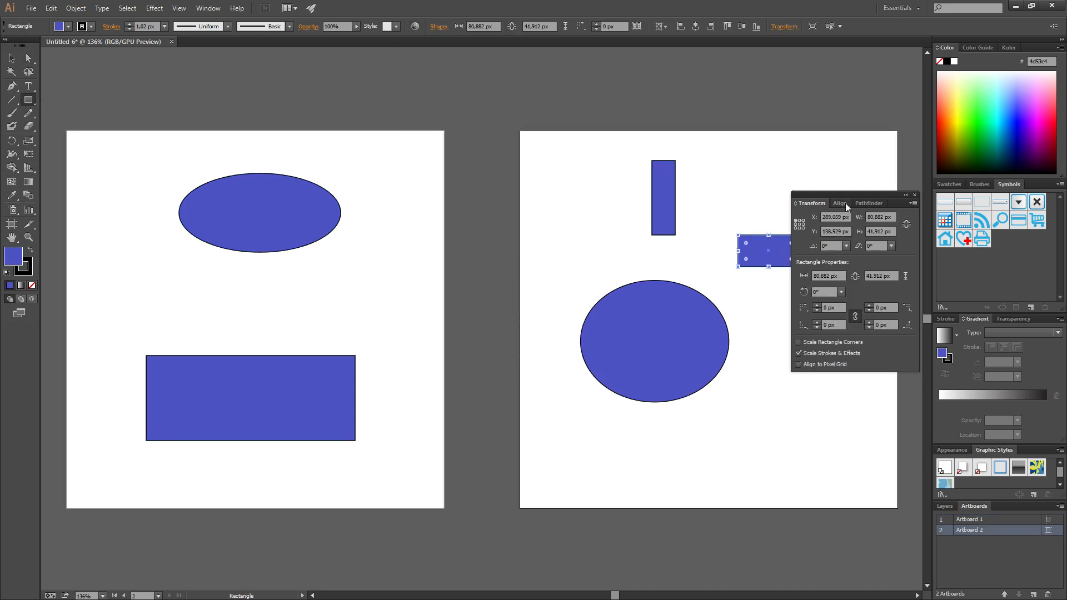
{"action": "left_click", "coordinate": [915, 196]}
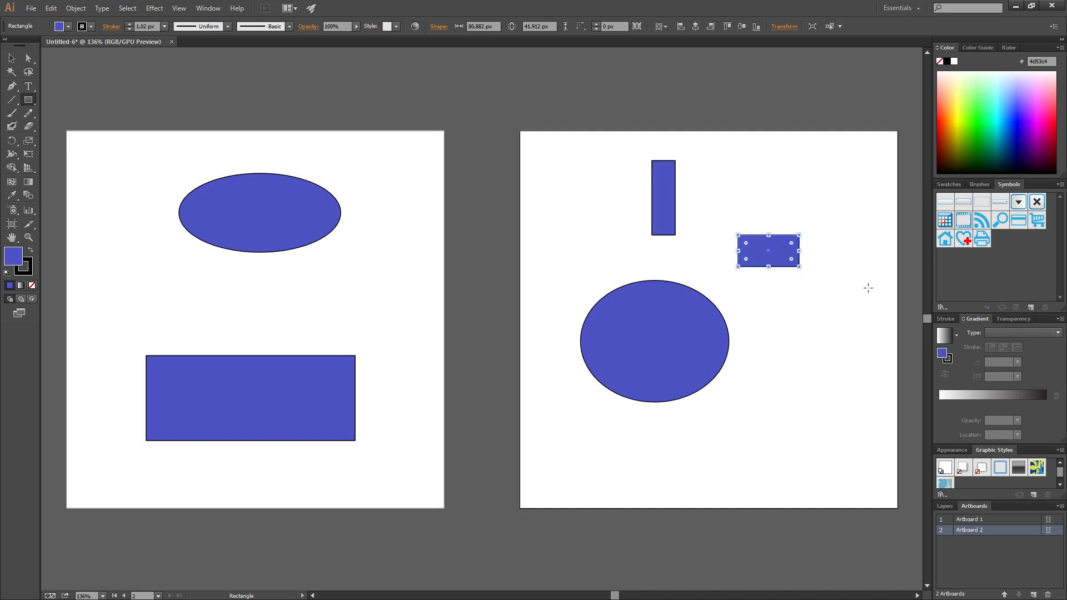
{"action": "left_click", "coordinate": [29, 58]}
{"action": "left_click", "coordinate": [452, 215]}
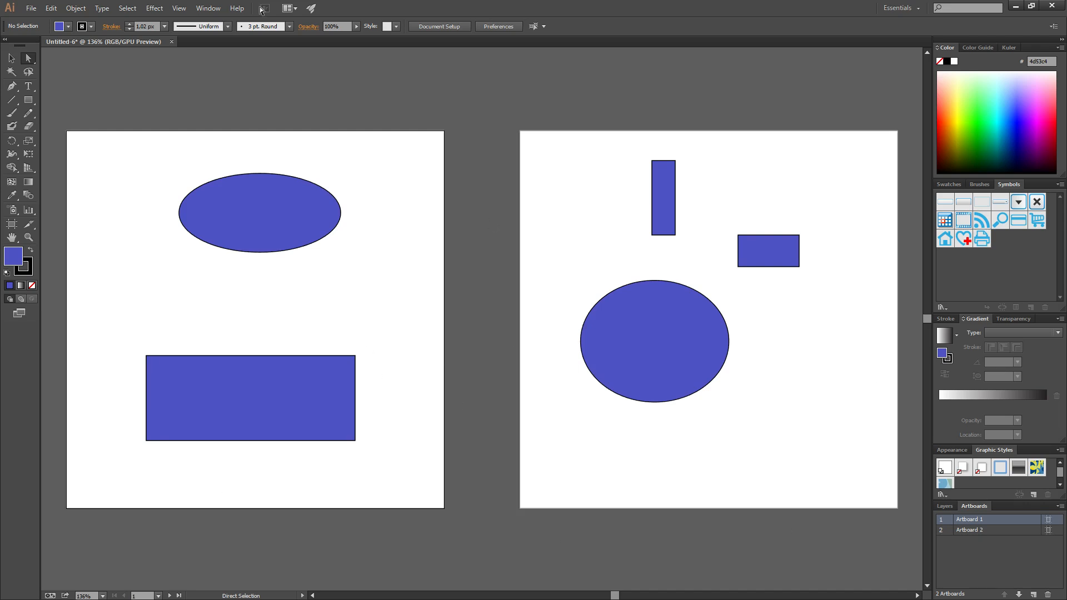
- Select the objects of Artboard 1 and of Artboard 2 with separate direct-selection marquees, repeat it on Artboard 1, and deselect
{"action": "left_click_drag", "start_coordinate": [105, 103], "coordinate": [435, 409]}
{"action": "left_click_drag", "start_coordinate": [507, 84], "coordinate": [882, 489]}
{"action": "left_click", "coordinate": [466, 182]}
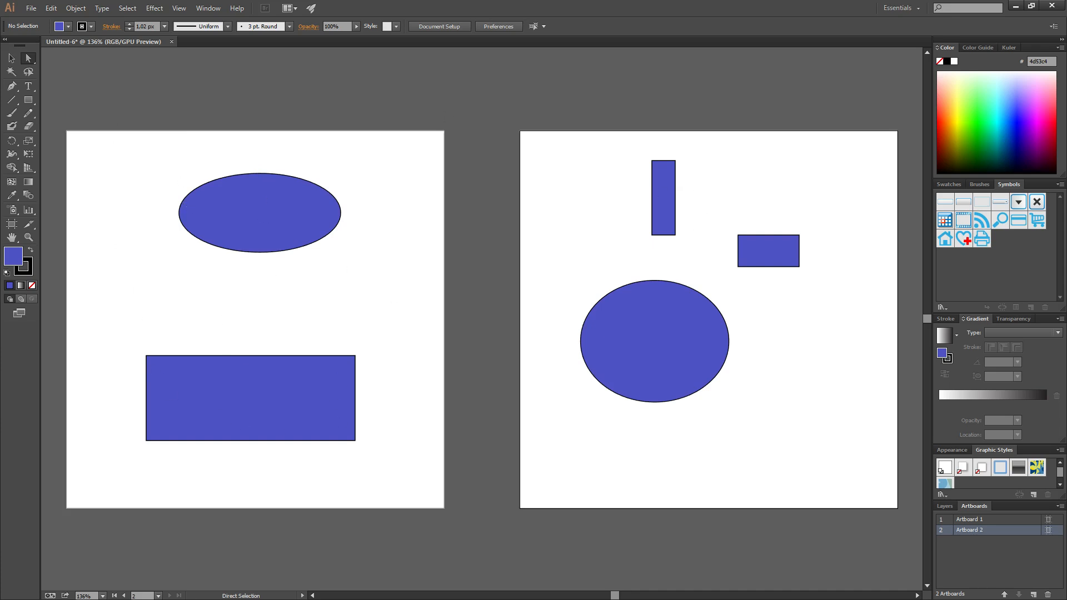
{"action": "left_click_drag", "start_coordinate": [106, 100], "coordinate": [431, 483]}
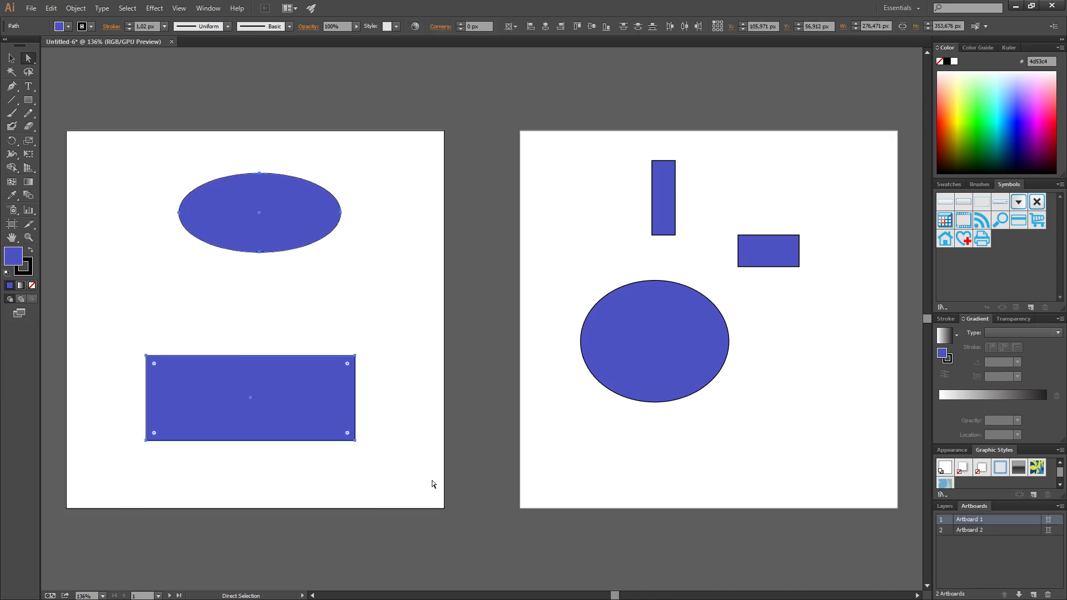
{"action": "left_click", "coordinate": [412, 361]}
- Invert an All on Active Artboard selection of Artboard 1 and move the three Artboard 2 shapes about 49 px right and 10 px down
{"action": "left_click", "coordinate": [127, 7]}
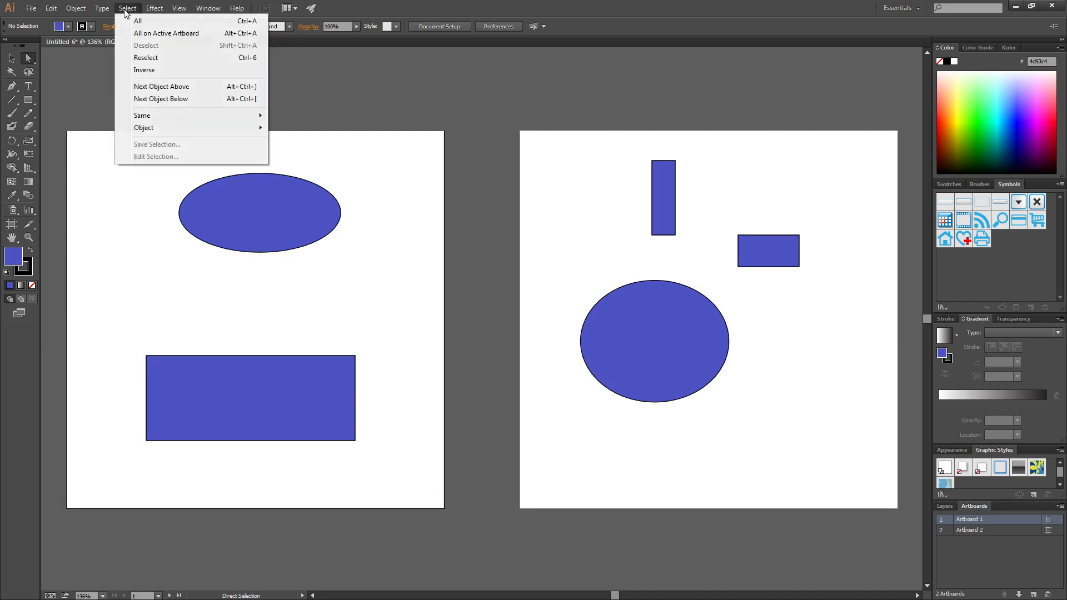
{"action": "left_click", "coordinate": [165, 33]}
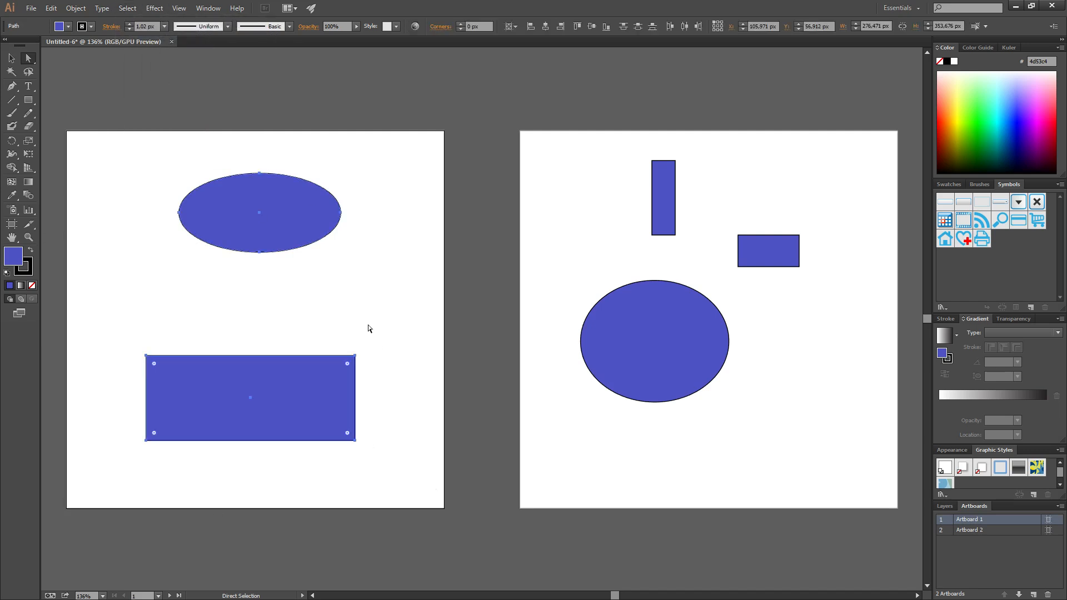
{"action": "left_click", "coordinate": [128, 9]}
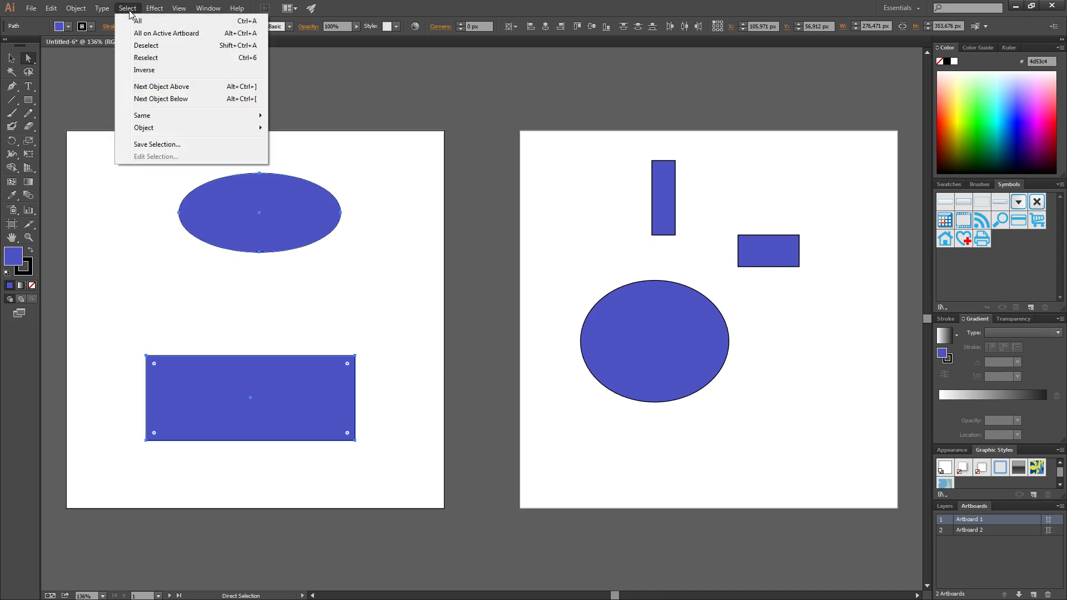
{"action": "left_click", "coordinate": [151, 70]}
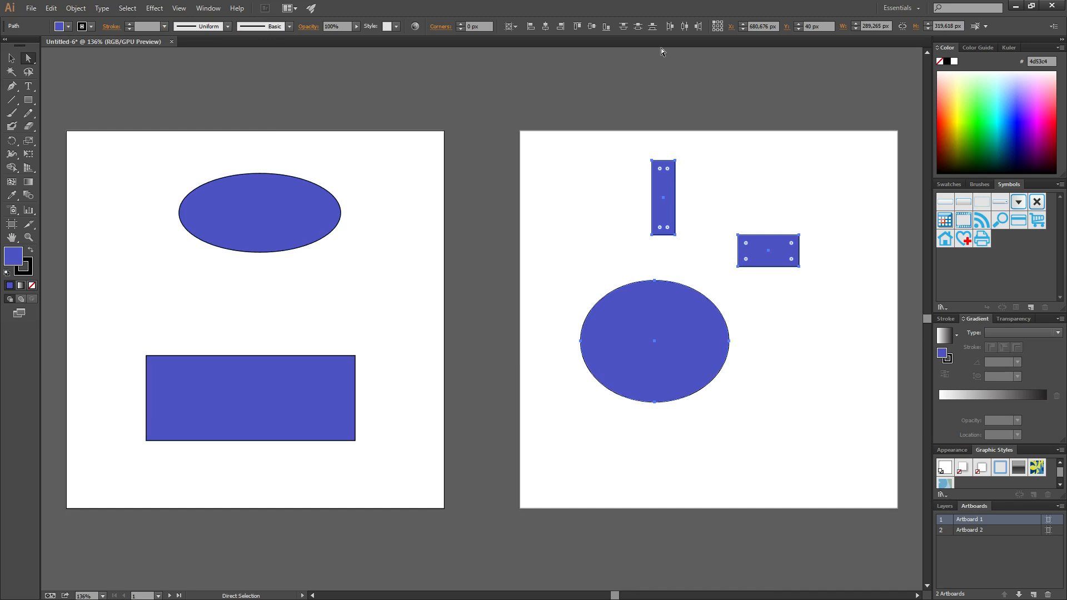
{"action": "left_click_drag", "start_coordinate": [709, 353], "coordinate": [744, 361]}
- Repeat the last selection command with Reselect to select the Artboard 1 objects, and deselect them
{"action": "left_click", "coordinate": [132, 10]}
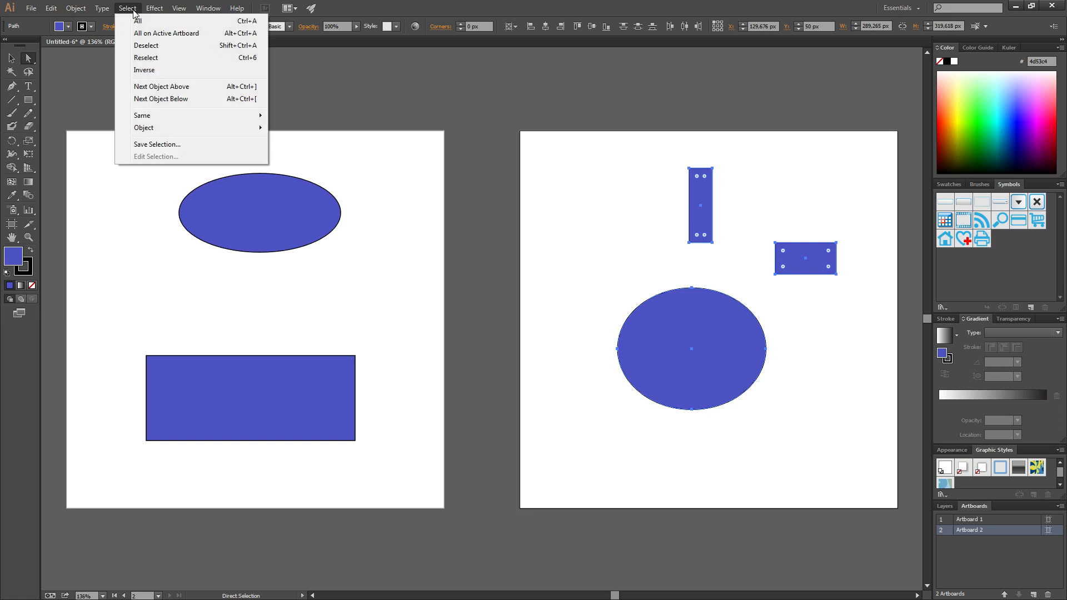
{"action": "left_click", "coordinate": [146, 58]}
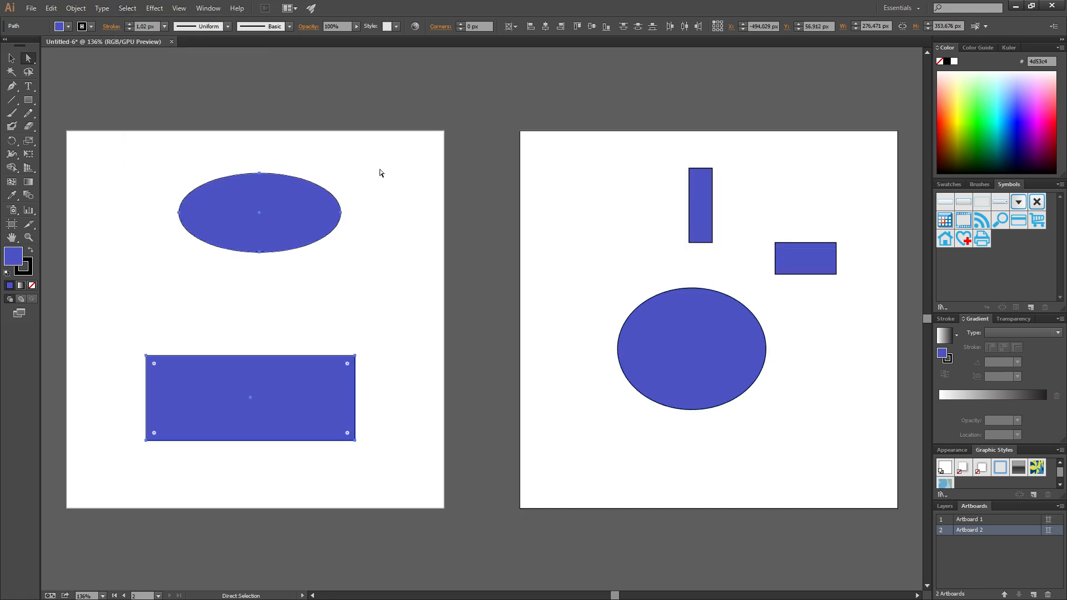
{"action": "left_click", "coordinate": [153, 100]}
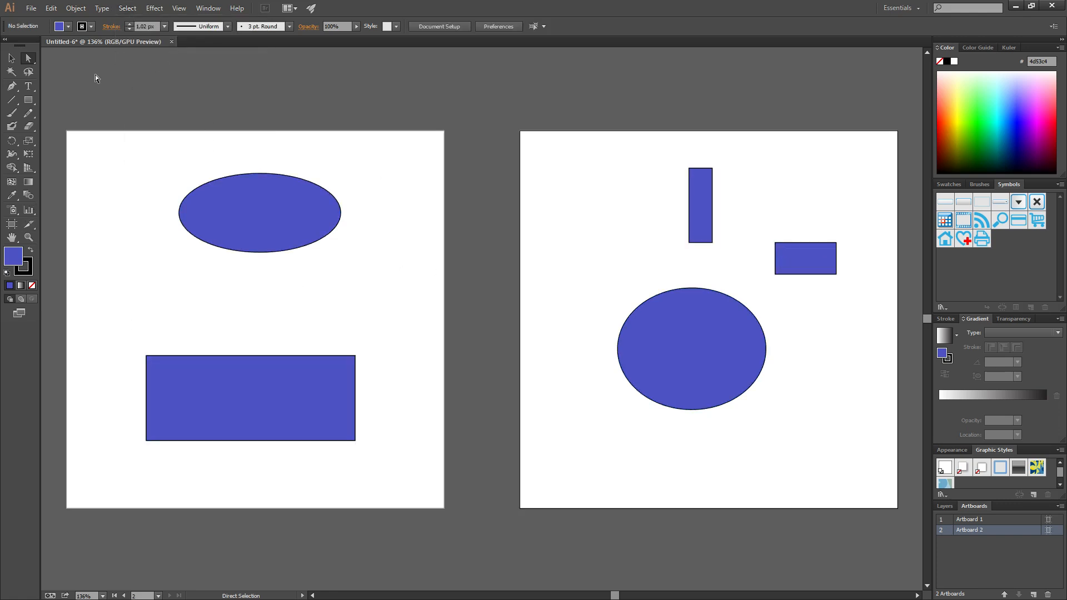
- Select the ellipse on Artboard 1 and switch the selection to the next object below it
{"action": "left_click", "coordinate": [127, 8]}
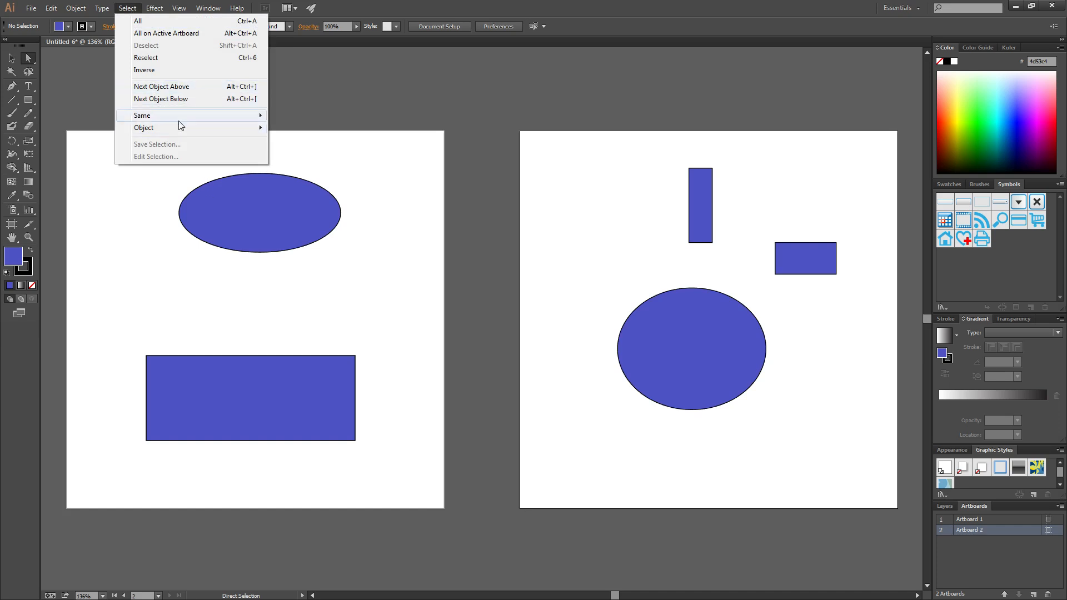
{"action": "left_click", "coordinate": [446, 204]}
{"action": "left_click", "coordinate": [281, 212]}
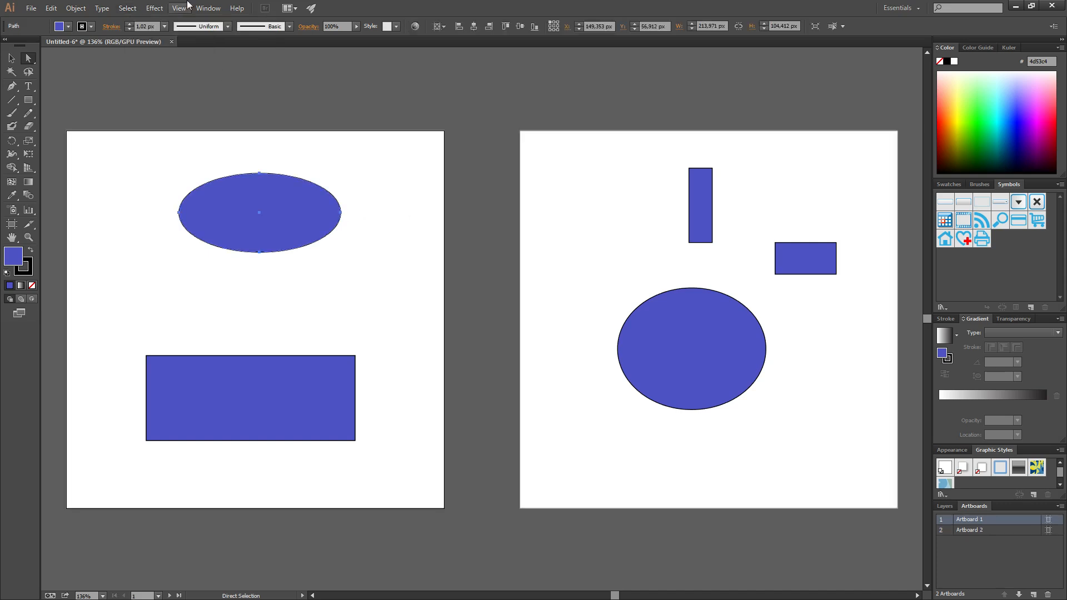
{"action": "left_click", "coordinate": [154, 7]}
{"action": "mouse_move", "coordinate": [127, 8]}
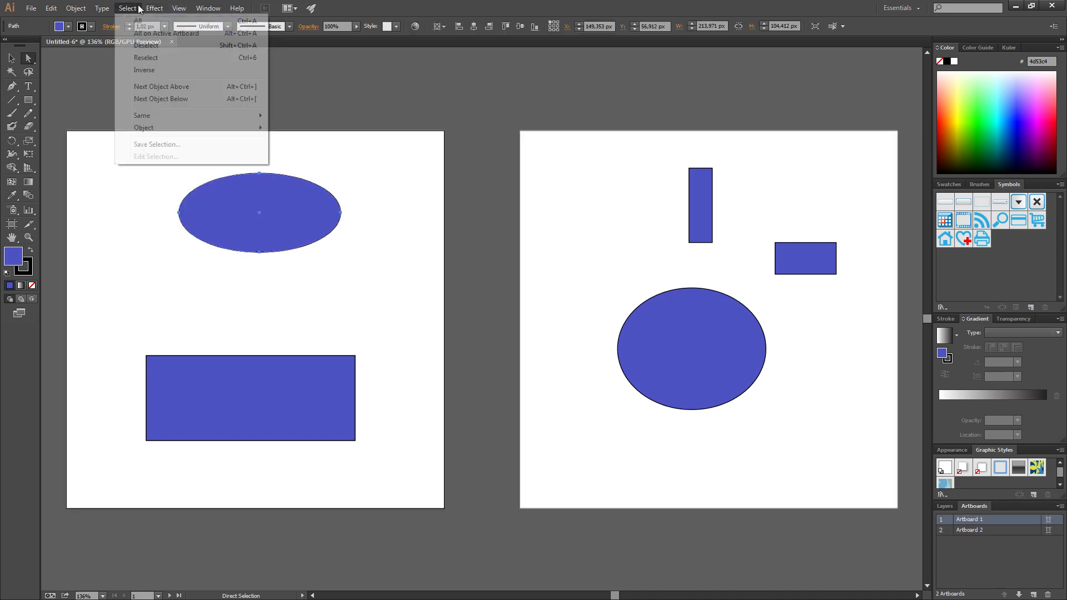
{"action": "left_click", "coordinate": [157, 100]}
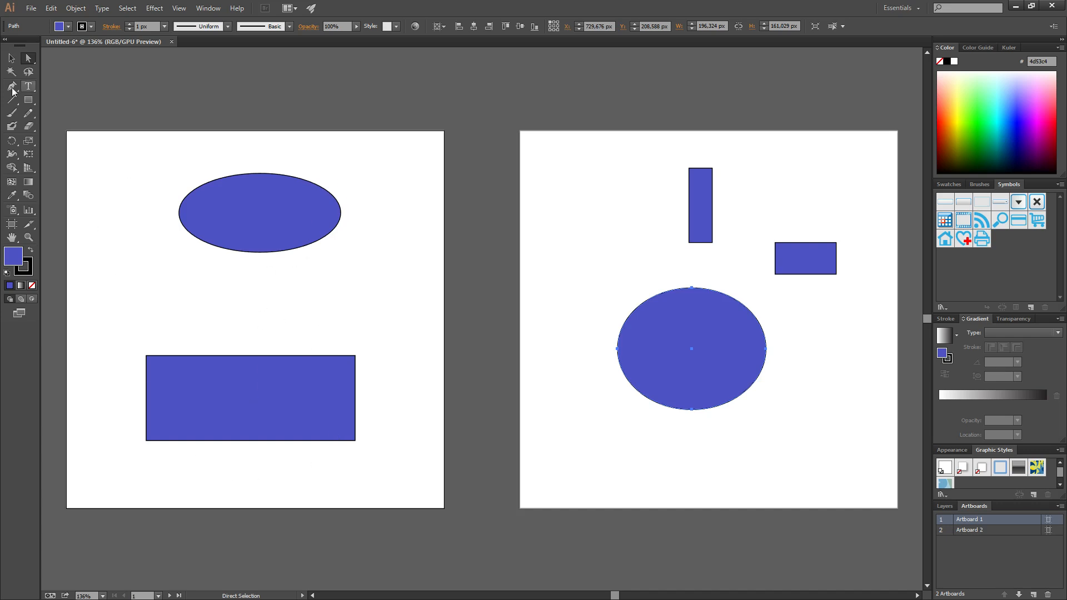
- Show the Layers panel as a taller floating panel between the artboards and expand Layer 1
{"action": "left_click", "coordinate": [948, 509]}
{"action": "left_click_drag", "start_coordinate": [954, 505], "coordinate": [480, 133]}
{"action": "left_click_drag", "start_coordinate": [533, 246], "coordinate": [534, 443]}
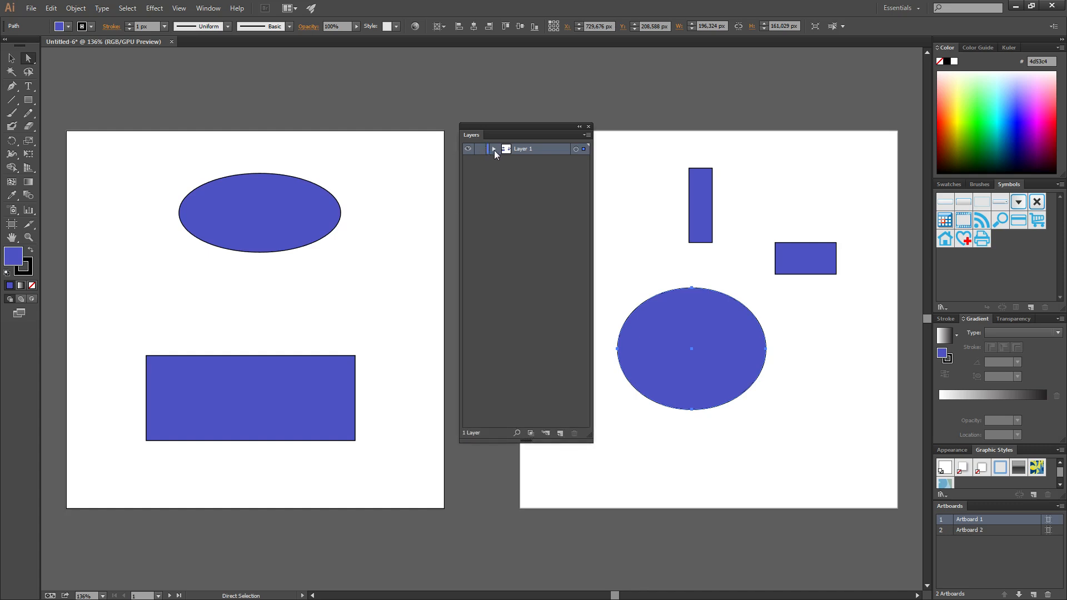
{"action": "left_click", "coordinate": [494, 148]}
- Select the ellipse on Artboard 1 and switch the selection to the next object above it
{"action": "left_click", "coordinate": [259, 217]}
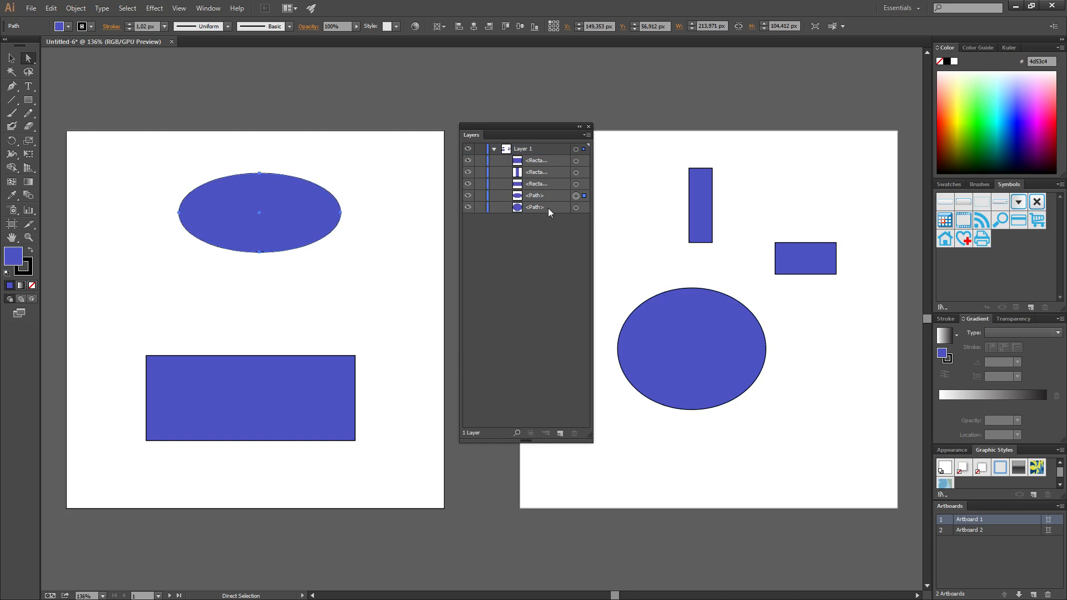
{"action": "left_click", "coordinate": [155, 8]}
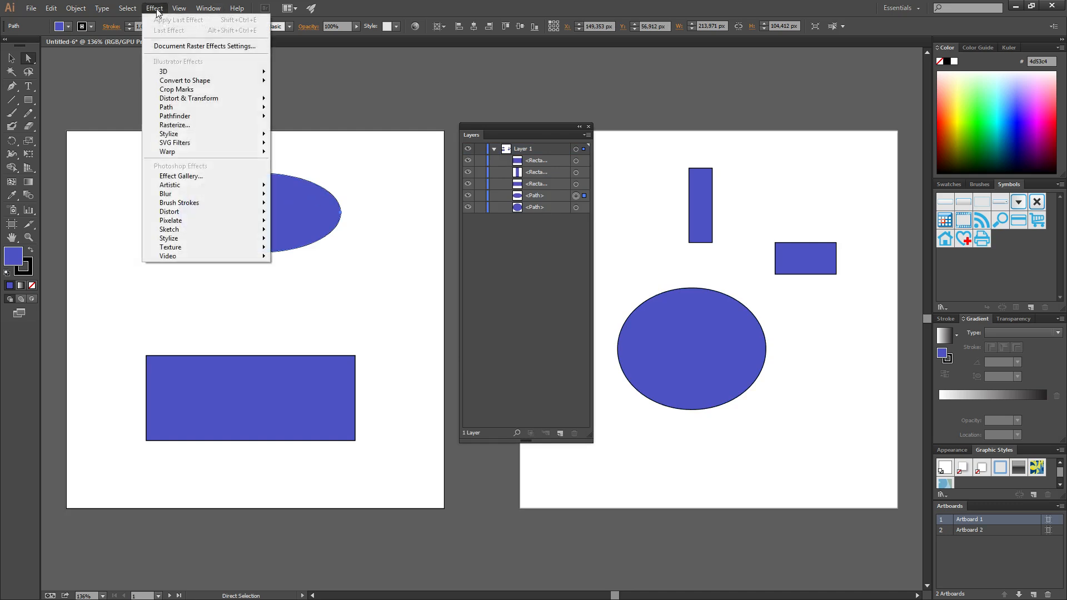
{"action": "mouse_move", "coordinate": [121, 9]}
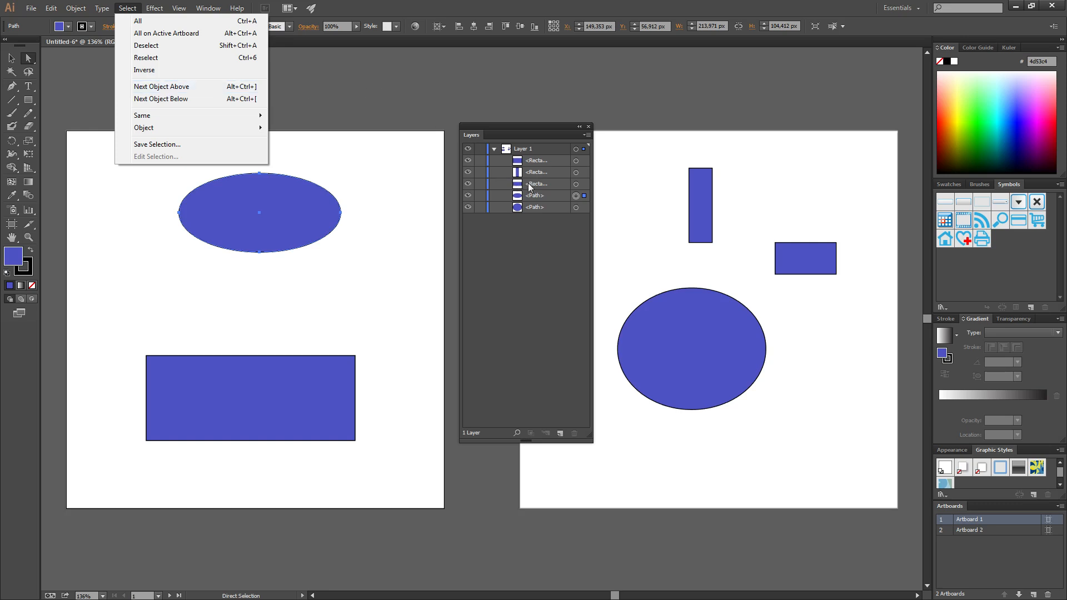
{"action": "left_click", "coordinate": [164, 87]}
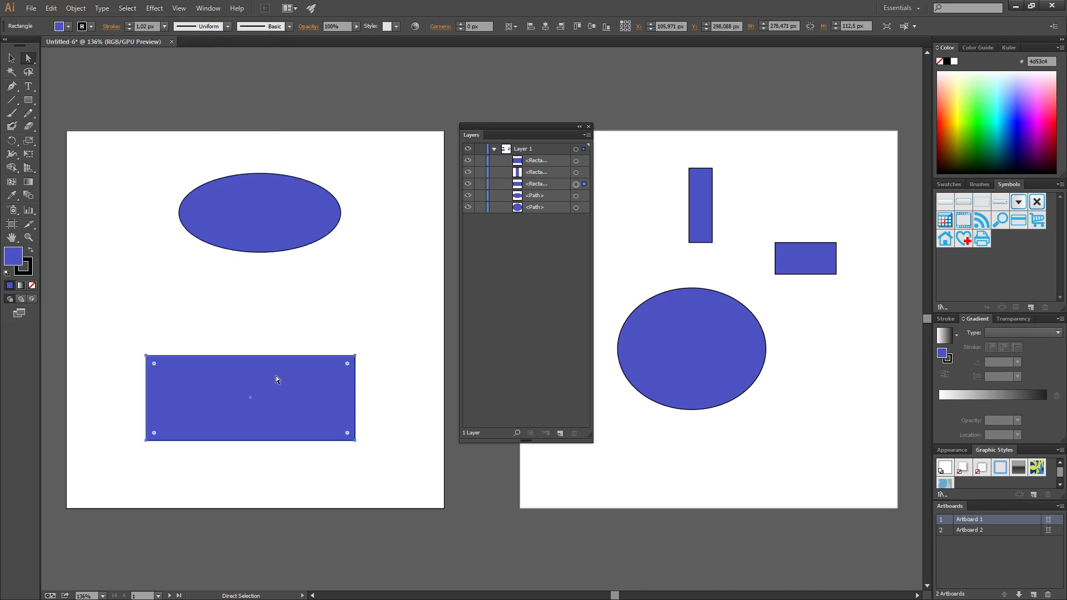
- Select the Artboard 1 ellipse, the tall rectangle and the Artboard 2 ellipse in turn from the layer list, and dock the Layers panel again
{"action": "left_click", "coordinate": [583, 198]}
{"action": "left_click", "coordinate": [584, 173]}
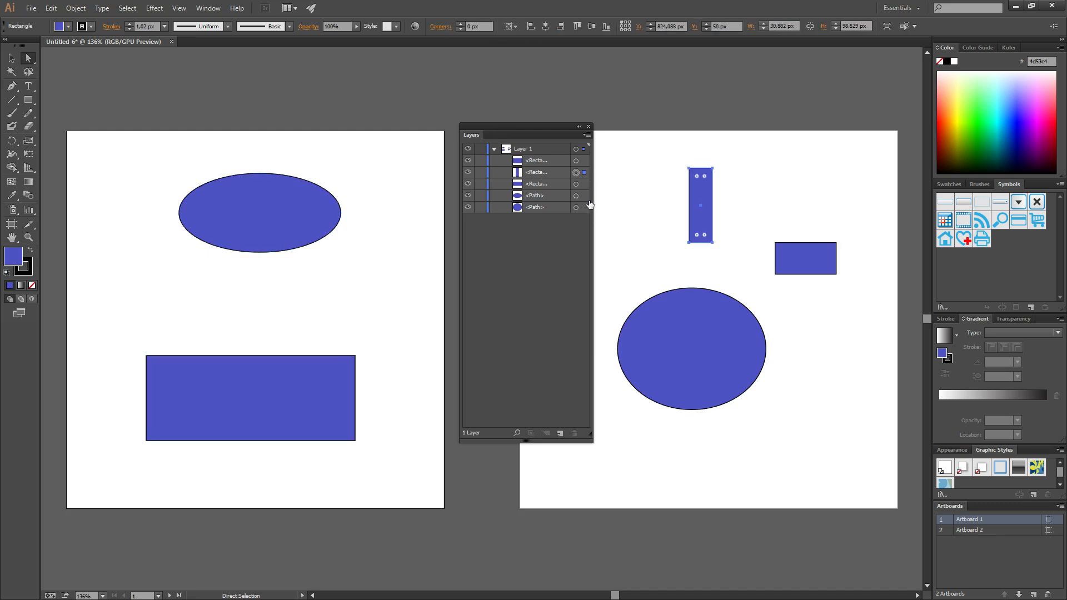
{"action": "left_click", "coordinate": [584, 207]}
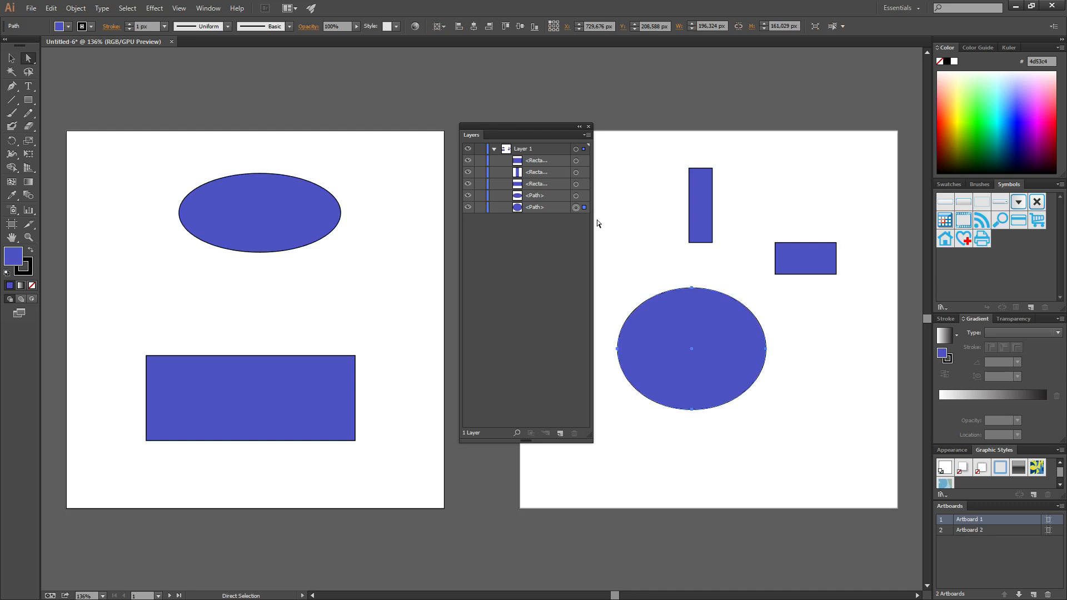
{"action": "left_click_drag", "start_coordinate": [467, 136], "coordinate": [946, 509]}
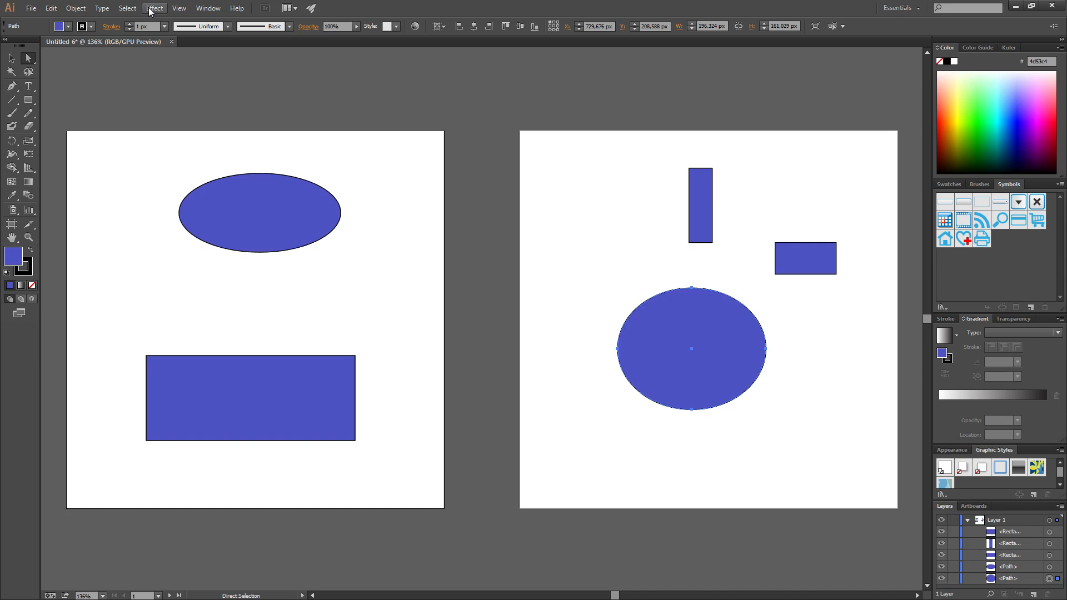
- Lasso three corners of the large rectangle on Artboard 1, reshape it by moving them with Direct Selection, and undo the move
{"action": "left_click", "coordinate": [28, 72]}
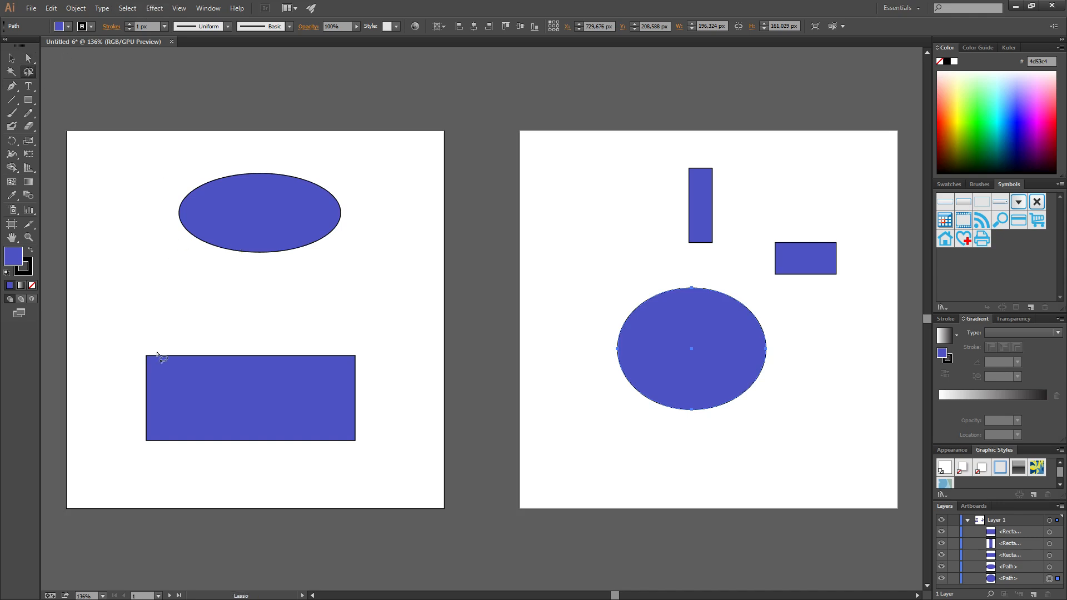
{"action": "mouse_move", "coordinate": [161, 328]}
{"action": "left_mouse_down"}
{"action": "mouse_move", "coordinate": [120, 371]}
{"action": "mouse_move", "coordinate": [116, 408]}
{"action": "mouse_move", "coordinate": [140, 457]}
{"action": "mouse_move", "coordinate": [181, 432]}
{"action": "mouse_move", "coordinate": [202, 390]}
{"action": "mouse_move", "coordinate": [342, 393]}
{"action": "mouse_move", "coordinate": [376, 380]}
{"action": "mouse_move", "coordinate": [374, 352]}
{"action": "mouse_move", "coordinate": [335, 332]}
{"action": "mouse_move", "coordinate": [154, 327]}
{"action": "left_mouse_up"}
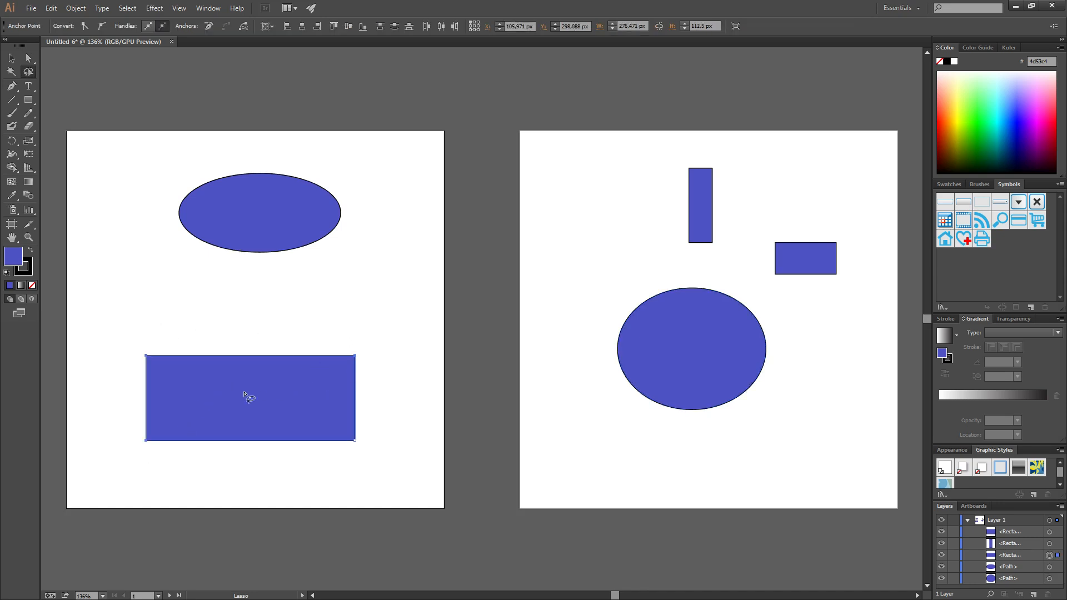
{"action": "left_click", "coordinate": [29, 58]}
{"action": "left_click_drag", "start_coordinate": [147, 356], "coordinate": [193, 297]}
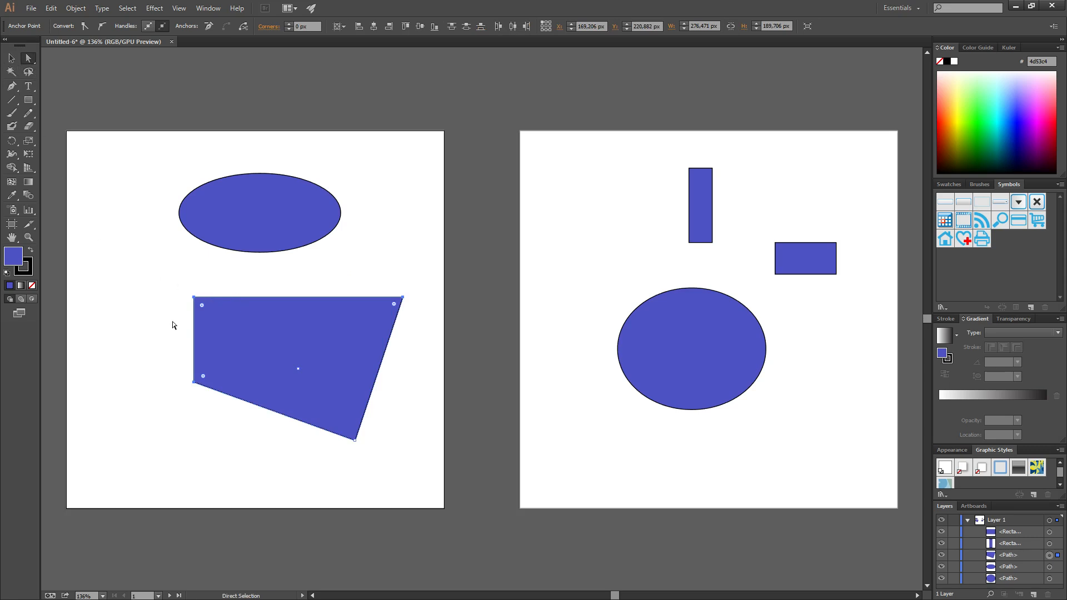
{"action": "left_click_drag", "start_coordinate": [246, 309], "coordinate": [422, 285]}
{"action": "key", "text": "ctrl+z"}
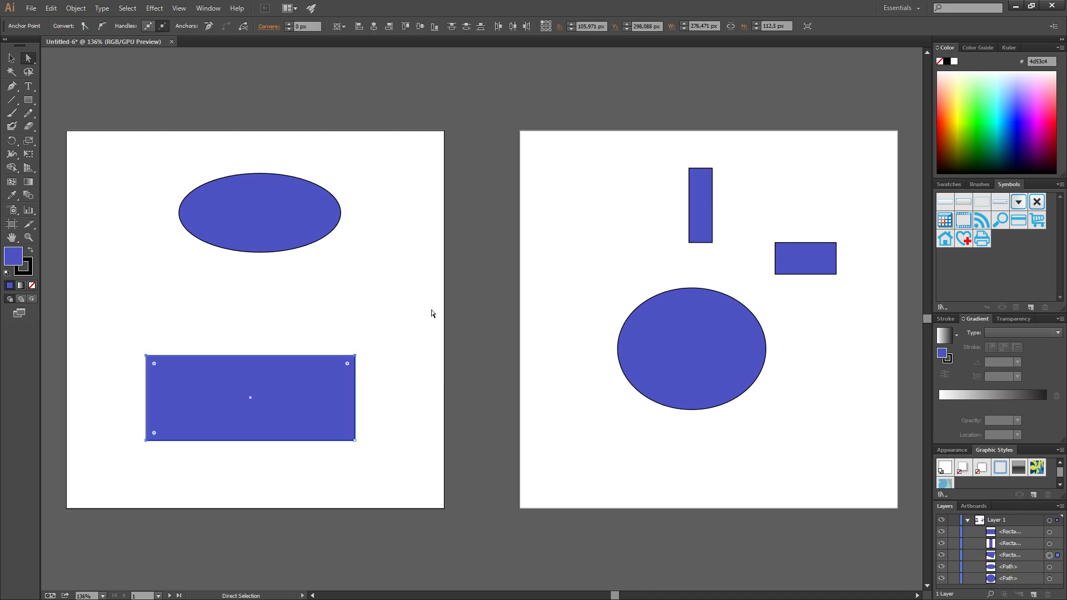
{"action": "left_click", "coordinate": [267, 313]}
{"action": "mouse_move", "coordinate": [105, 307]}
{"action": "left_mouse_down"}
{"action": "mouse_move", "coordinate": [219, 443]}
{"action": "mouse_move", "coordinate": [342, 436]}
{"action": "mouse_move", "coordinate": [374, 453]}
{"action": "mouse_move", "coordinate": [369, 463]}
{"action": "mouse_move", "coordinate": [324, 443]}
{"action": "mouse_move", "coordinate": [178, 468]}
{"action": "mouse_move", "coordinate": [161, 443]}
{"action": "mouse_move", "coordinate": [327, 413]}
{"action": "mouse_move", "coordinate": [393, 425]}
{"action": "mouse_move", "coordinate": [244, 324]}
{"action": "left_mouse_up"}
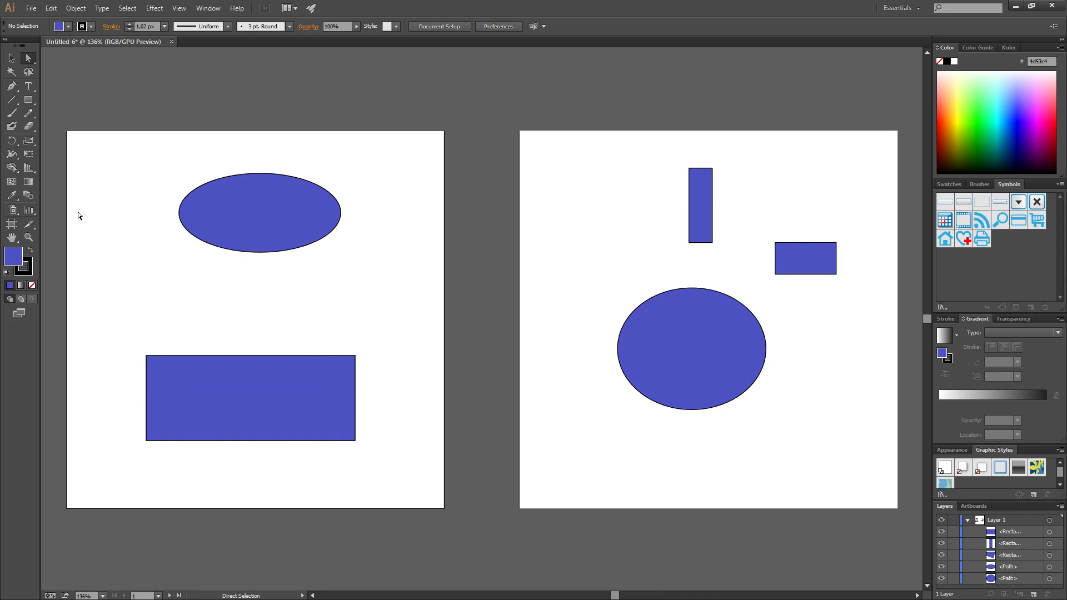
- Lasso anchor points on both the ellipse and the rectangle on Artboard 1, move them together, undo the move and deselect
{"action": "left_click", "coordinate": [29, 71]}
{"action": "mouse_move", "coordinate": [357, 343]}
{"action": "left_mouse_down"}
{"action": "mouse_move", "coordinate": [142, 334]}
{"action": "mouse_move", "coordinate": [122, 353]}
{"action": "mouse_move", "coordinate": [108, 417]}
{"action": "mouse_move", "coordinate": [118, 454]}
{"action": "mouse_move", "coordinate": [147, 468]}
{"action": "mouse_move", "coordinate": [174, 416]}
{"action": "mouse_move", "coordinate": [215, 388]}
{"action": "mouse_move", "coordinate": [376, 382]}
{"action": "mouse_move", "coordinate": [399, 301]}
{"action": "mouse_move", "coordinate": [370, 182]}
{"action": "mouse_move", "coordinate": [345, 170]}
{"action": "mouse_move", "coordinate": [323, 197]}
{"action": "mouse_move", "coordinate": [328, 236]}
{"action": "mouse_move", "coordinate": [357, 285]}
{"action": "mouse_move", "coordinate": [360, 352]}
{"action": "left_mouse_up"}
{"action": "left_click", "coordinate": [28, 58]}
{"action": "left_click_drag", "start_coordinate": [145, 356], "coordinate": [142, 331]}
{"action": "key", "text": "ctrl+z"}
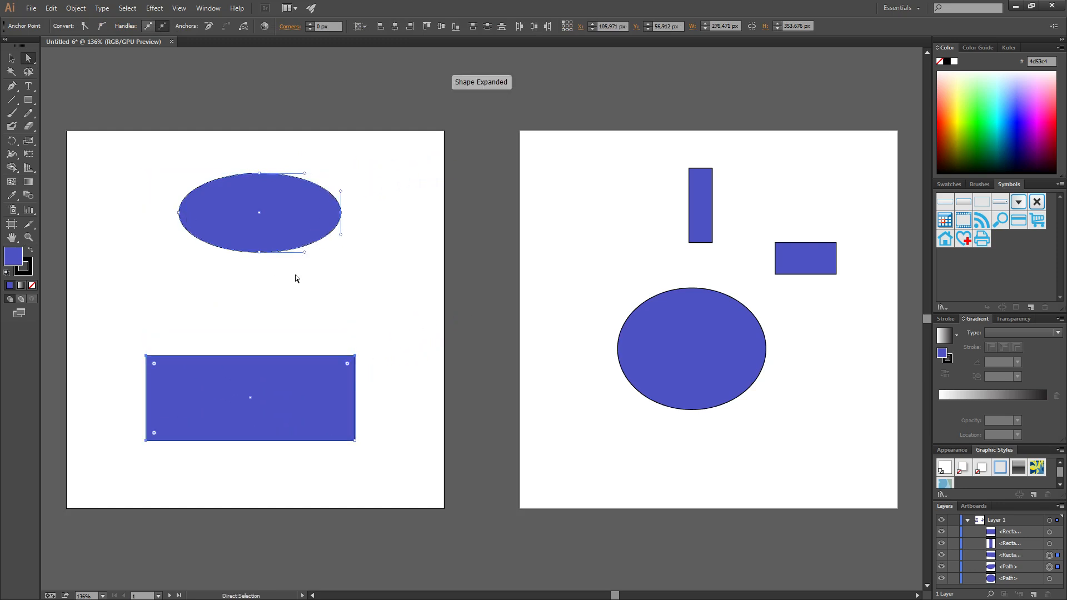
{"action": "left_click", "coordinate": [257, 313]}
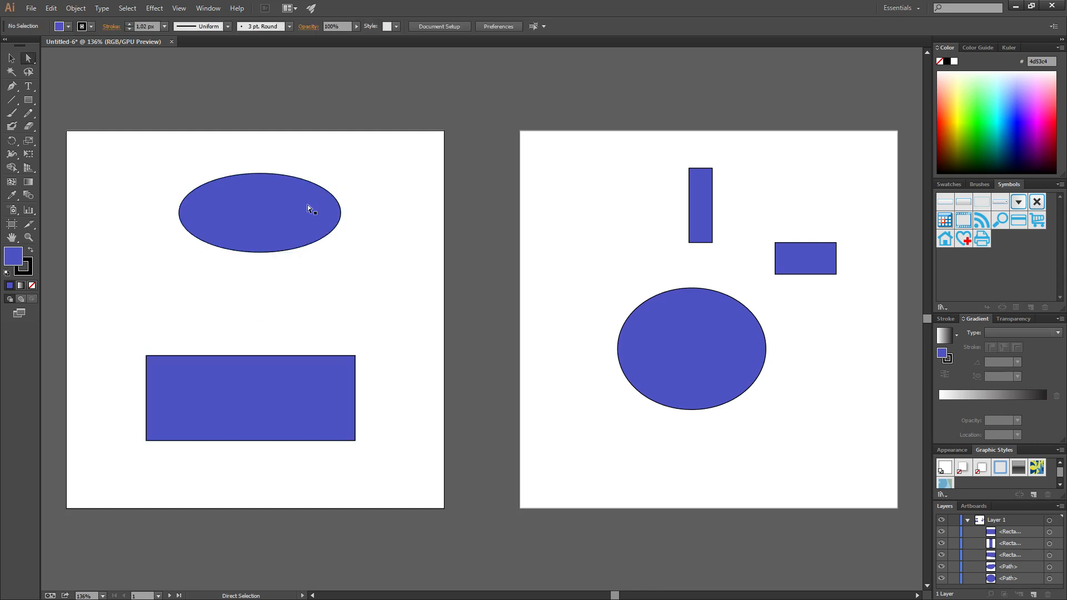
- Select all objects with the same appearance as the Artboard 1 ellipse, and select the Artboard 2 ellipse on its own
{"action": "left_click", "coordinate": [246, 192]}
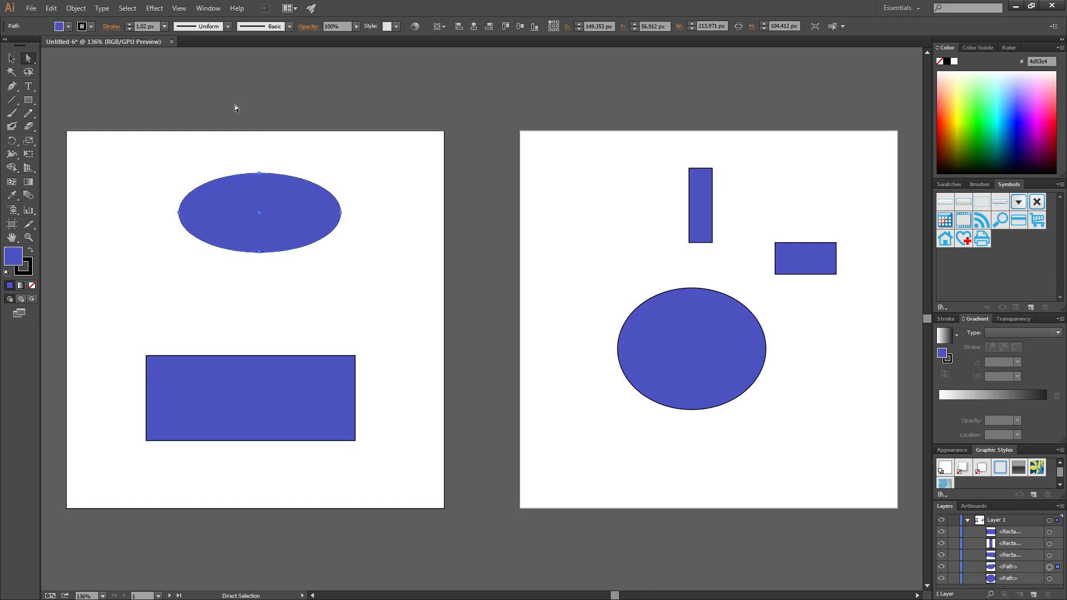
{"action": "left_click", "coordinate": [130, 11]}
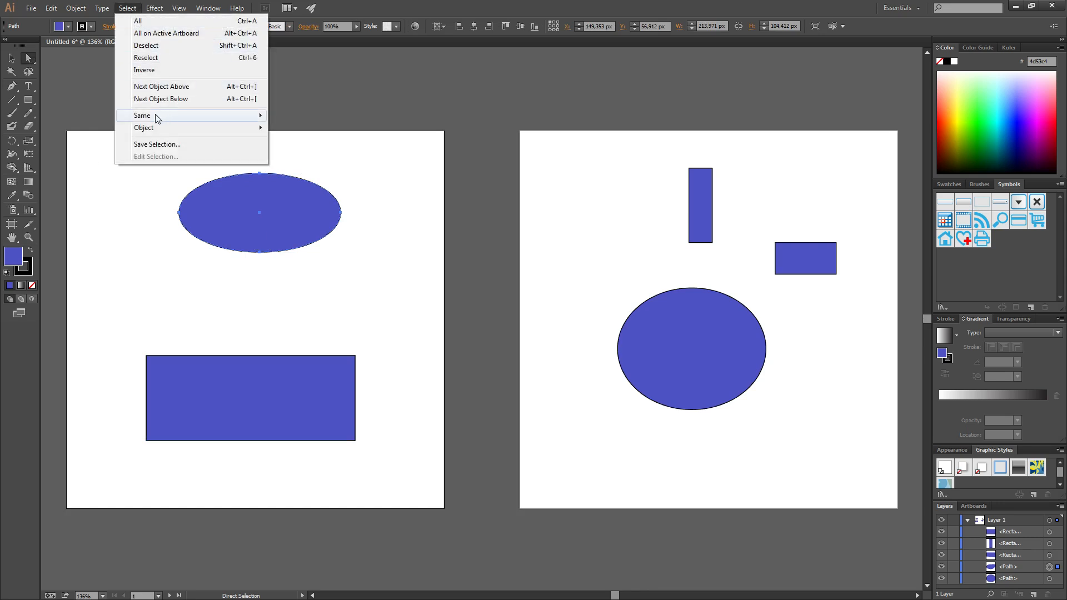
{"action": "mouse_move", "coordinate": [157, 118]}
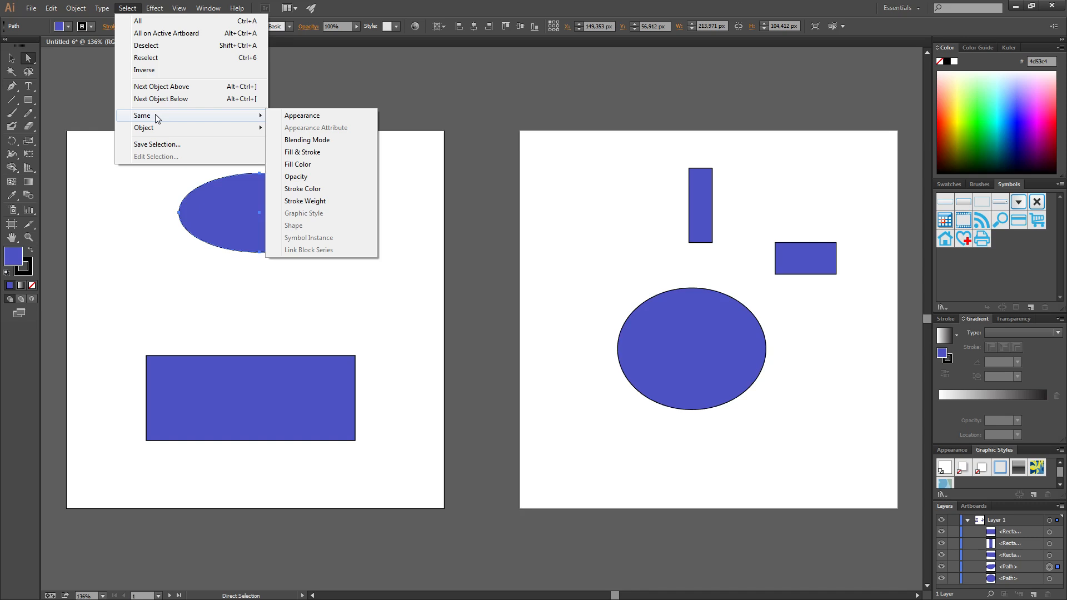
{"action": "left_click", "coordinate": [305, 118]}
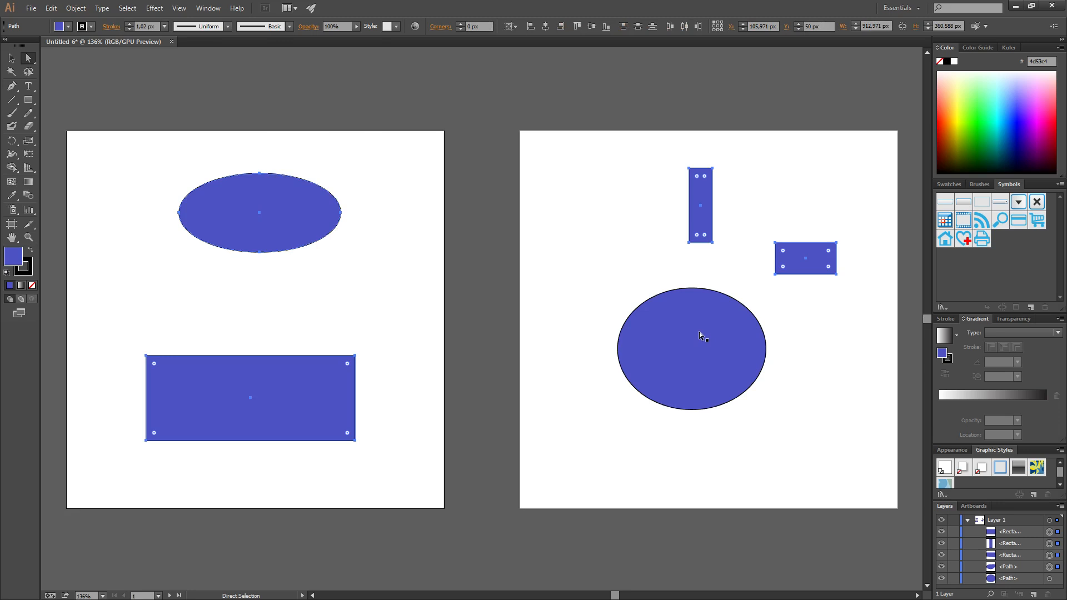
{"action": "left_click", "coordinate": [631, 278]}
{"action": "left_click", "coordinate": [669, 324]}
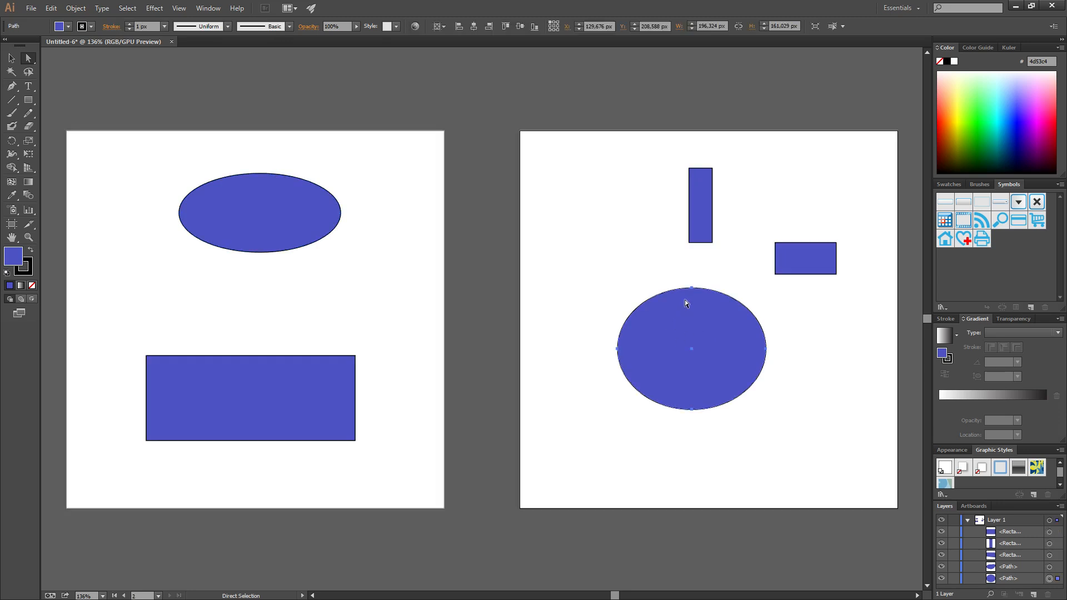
{"action": "left_click", "coordinate": [647, 267]}
{"action": "left_click", "coordinate": [690, 371]}
- Change the fill of the ellipse on Artboard 1 to a muted red
{"action": "left_click", "coordinate": [276, 212]}
{"action": "double_click", "coordinate": [14, 257]}
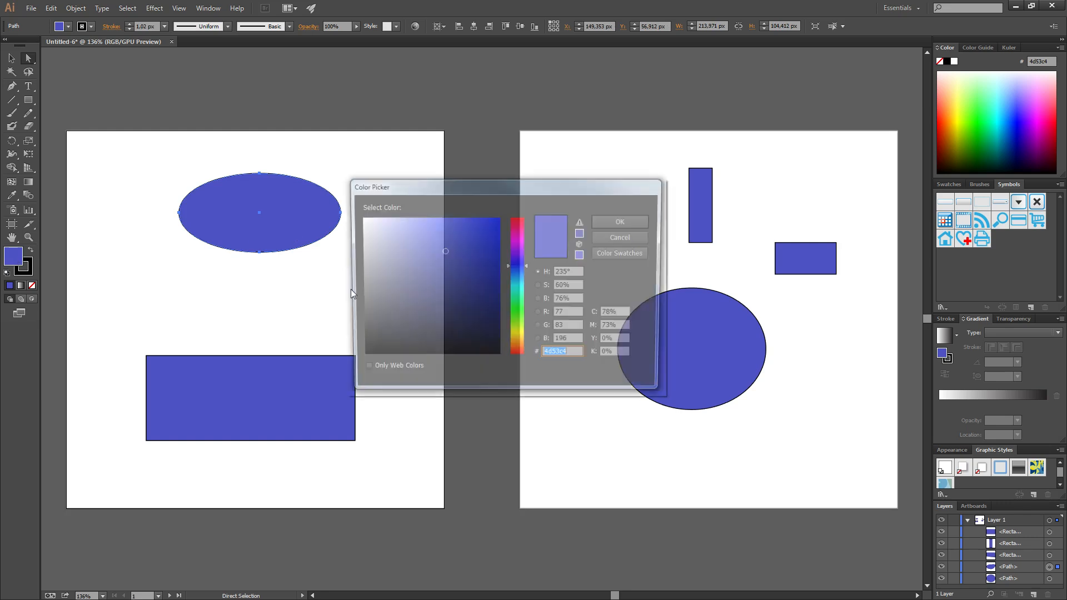
{"action": "left_click_drag", "start_coordinate": [517, 244], "coordinate": [518, 217]}
{"action": "left_click", "coordinate": [493, 229]}
{"action": "left_click", "coordinate": [444, 251]}
{"action": "left_click", "coordinate": [623, 221]}
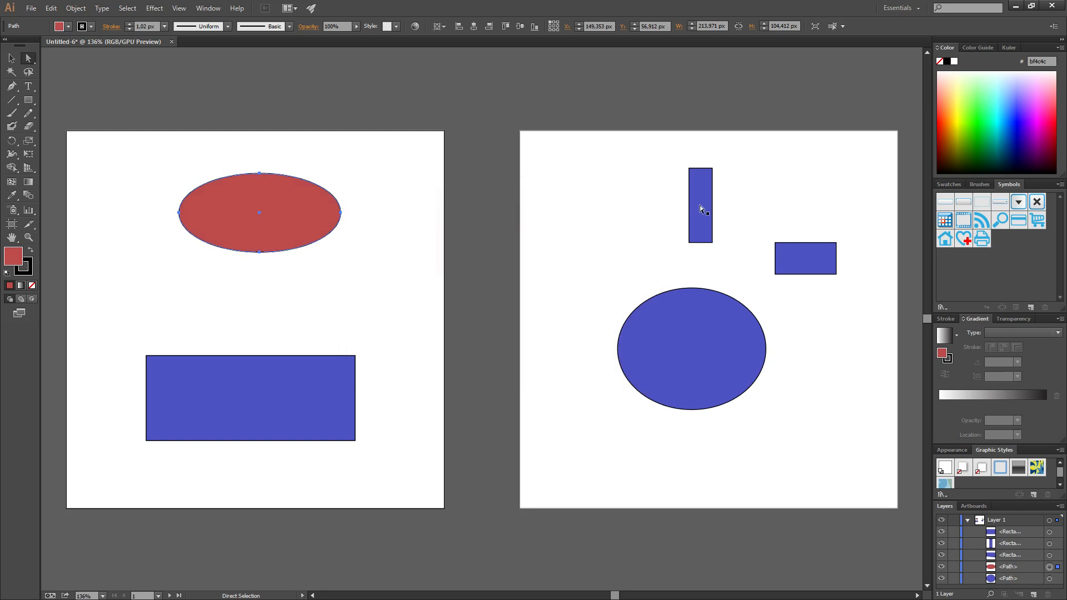
- Change the fill of the tall rectangle on Artboard 2 to bright red
{"action": "left_click", "coordinate": [699, 205]}
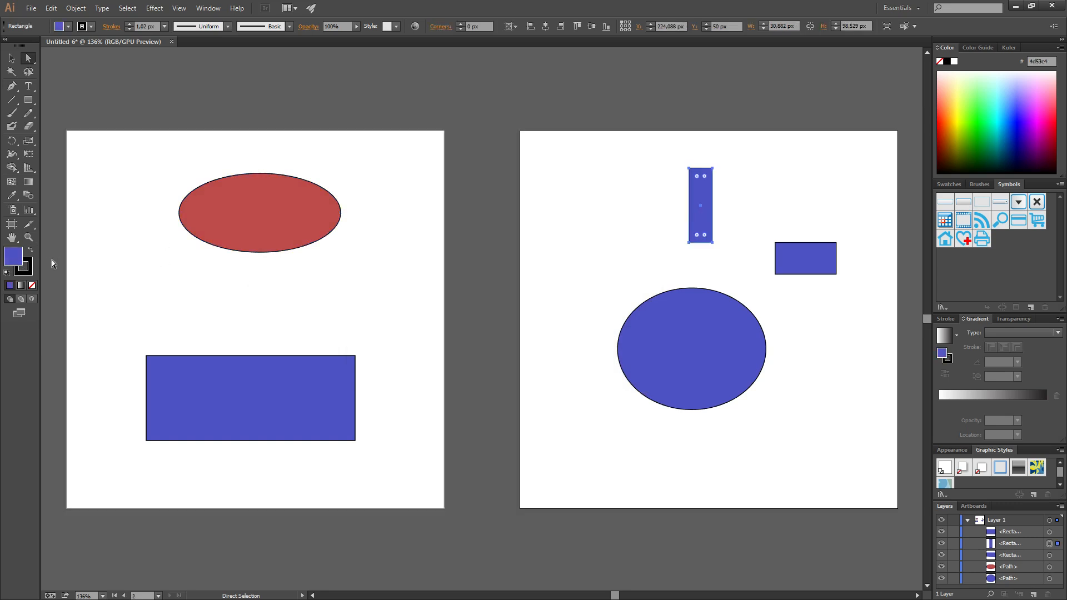
{"action": "double_click", "coordinate": [16, 257]}
{"action": "left_click_drag", "start_coordinate": [453, 291], "coordinate": [519, 204]}
{"action": "left_click_drag", "start_coordinate": [483, 234], "coordinate": [502, 234]}
{"action": "left_click", "coordinate": [630, 221]}
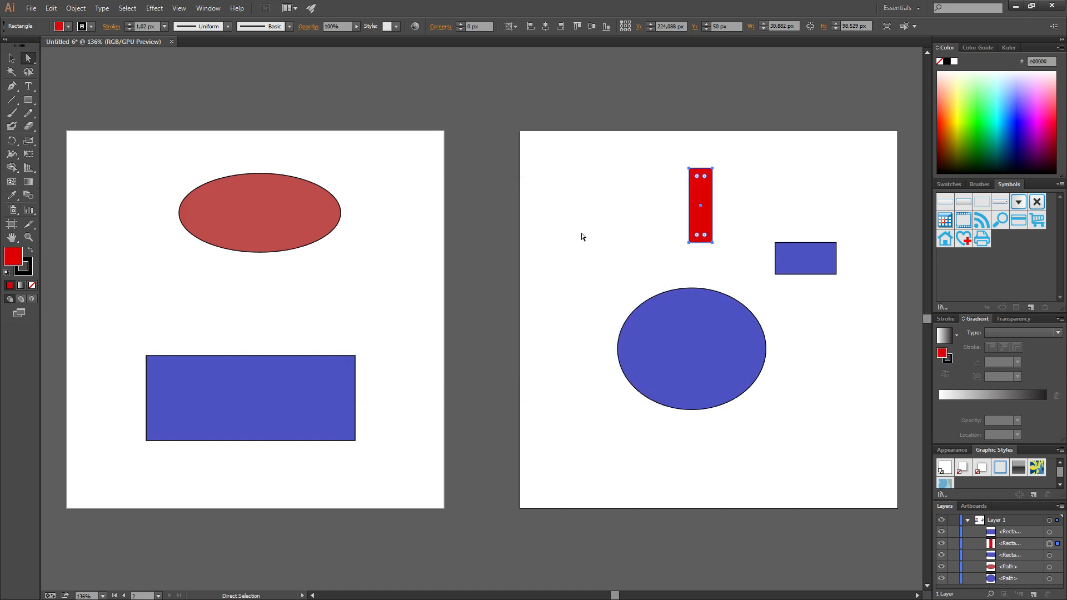
- Copy the tall rectangle's bright red fill onto the Artboard 1 ellipse with the Eyedropper, and deselect
{"action": "left_click", "coordinate": [282, 230]}
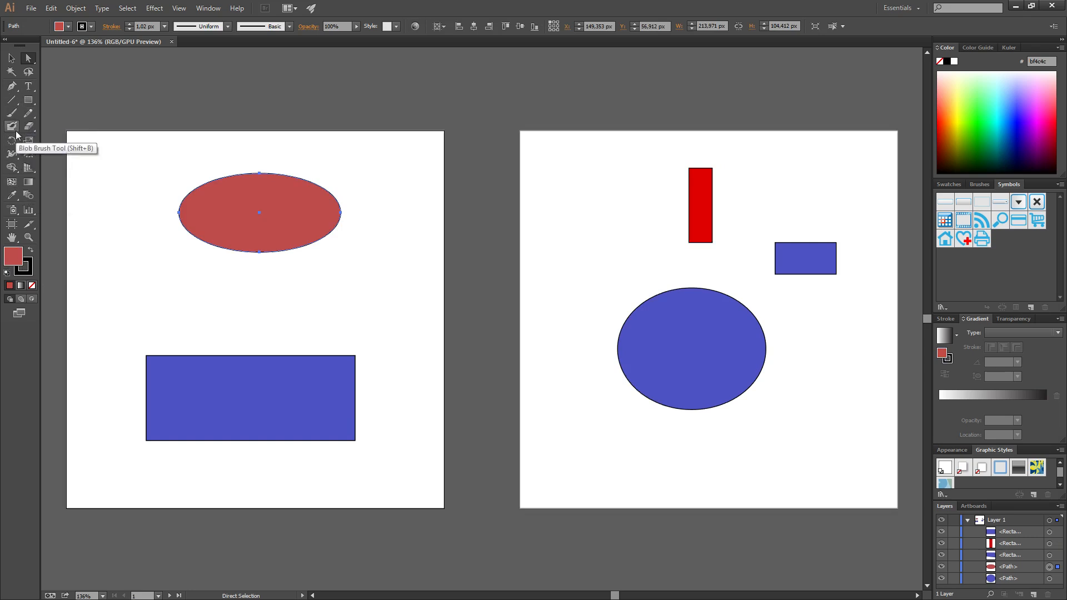
{"action": "left_click", "coordinate": [11, 195]}
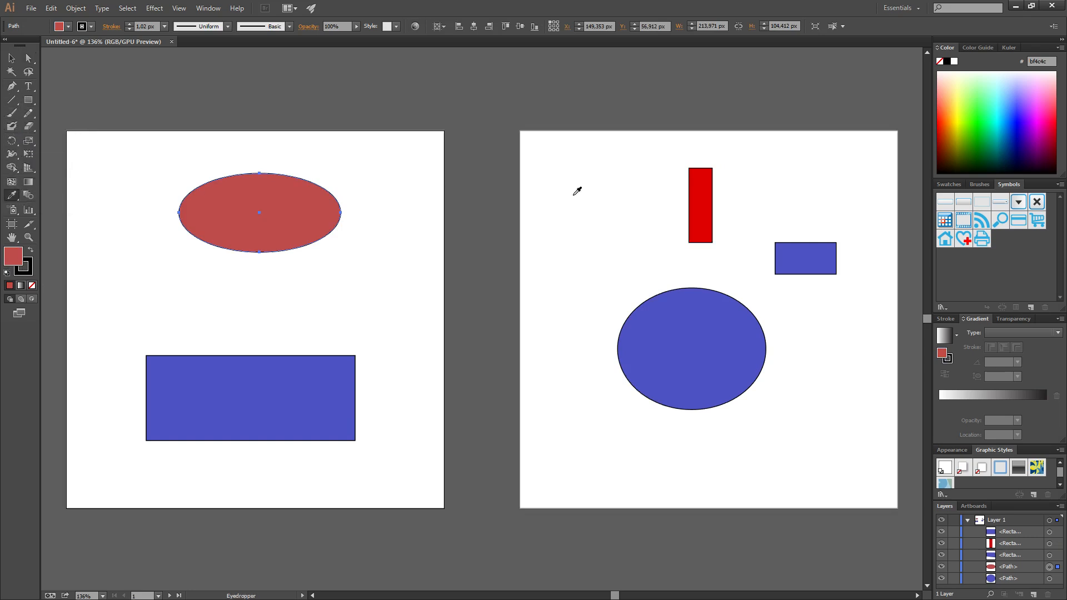
{"action": "left_click", "coordinate": [704, 203]}
{"action": "key", "text": "a"}
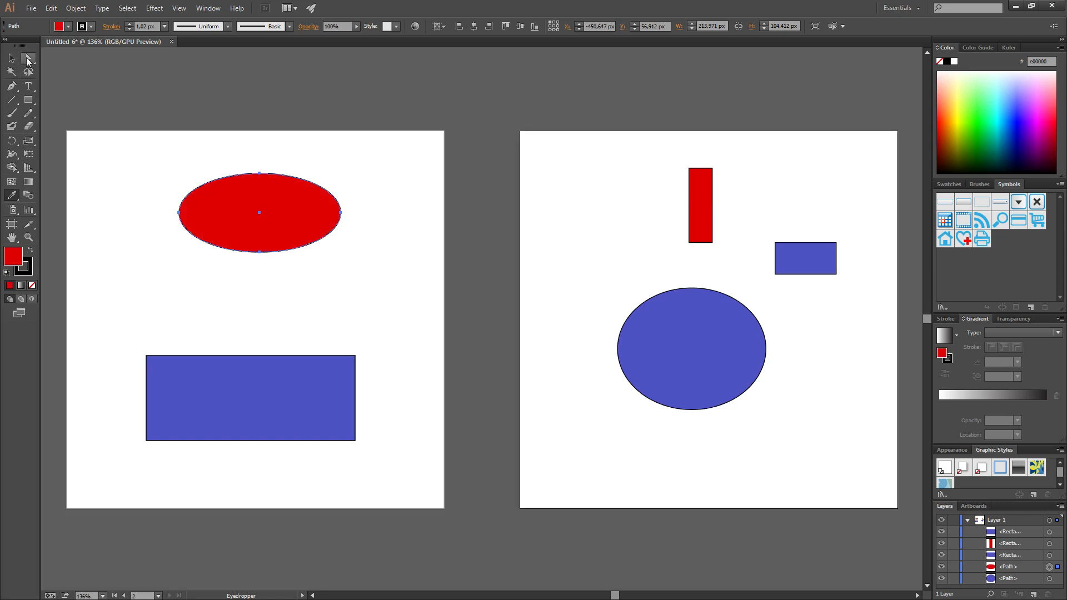
{"action": "left_click", "coordinate": [248, 112]}
- Select all objects with the same appearance as the red ellipse, review the other Same criteria, and clear the selection
{"action": "left_click", "coordinate": [294, 216]}
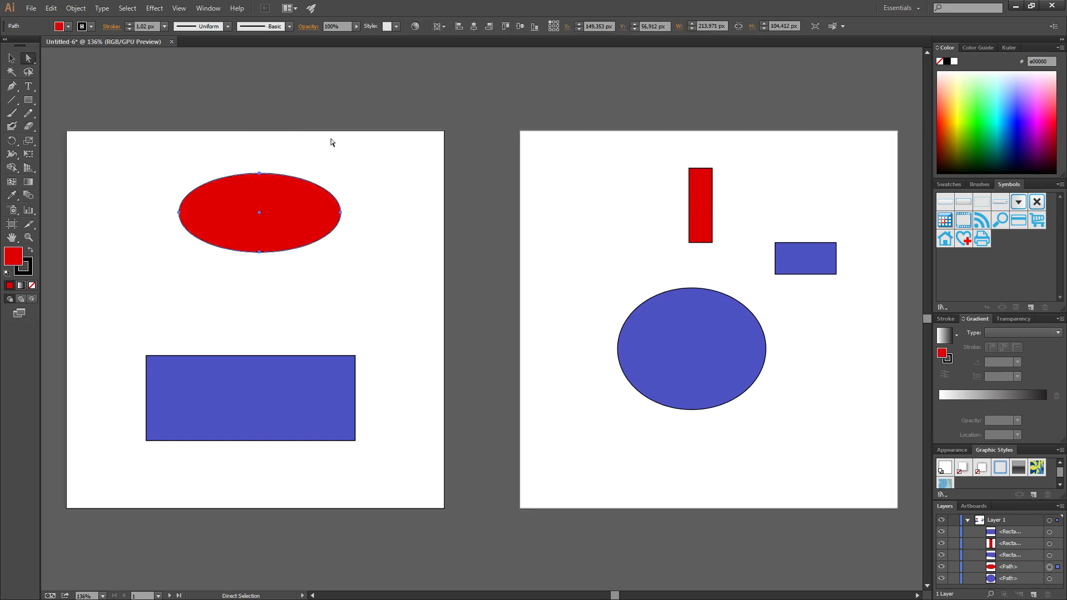
{"action": "left_click", "coordinate": [161, 11]}
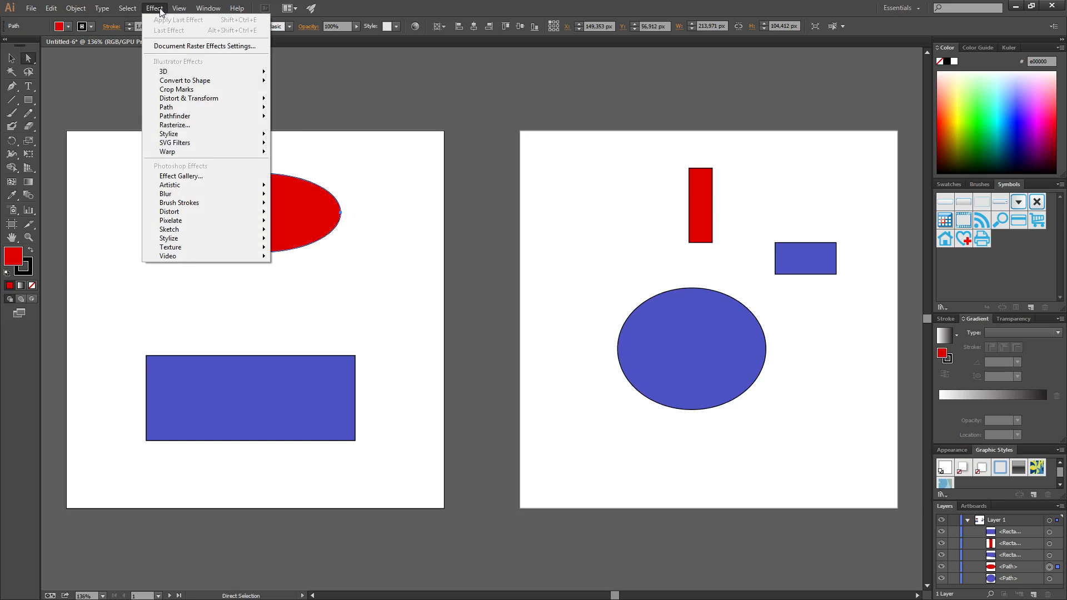
{"action": "mouse_move", "coordinate": [127, 8]}
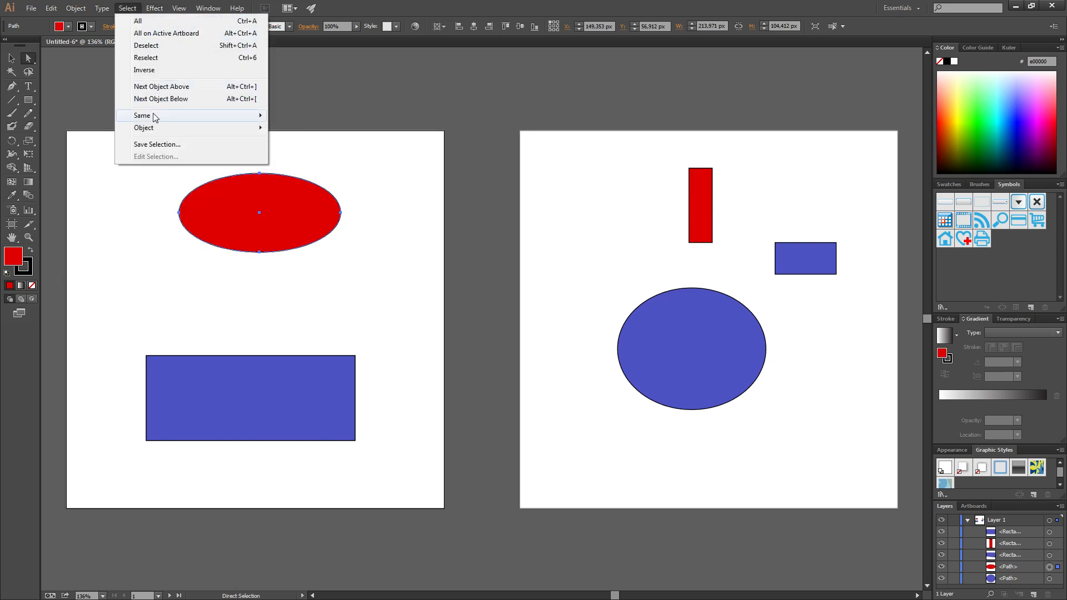
{"action": "left_click", "coordinate": [297, 115]}
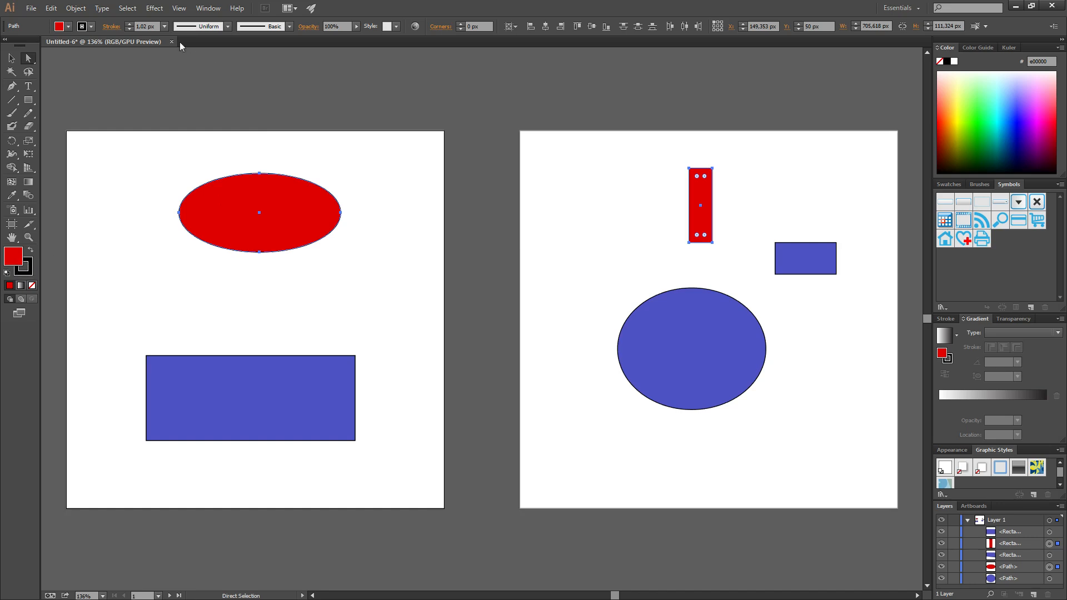
{"action": "left_click", "coordinate": [128, 9]}
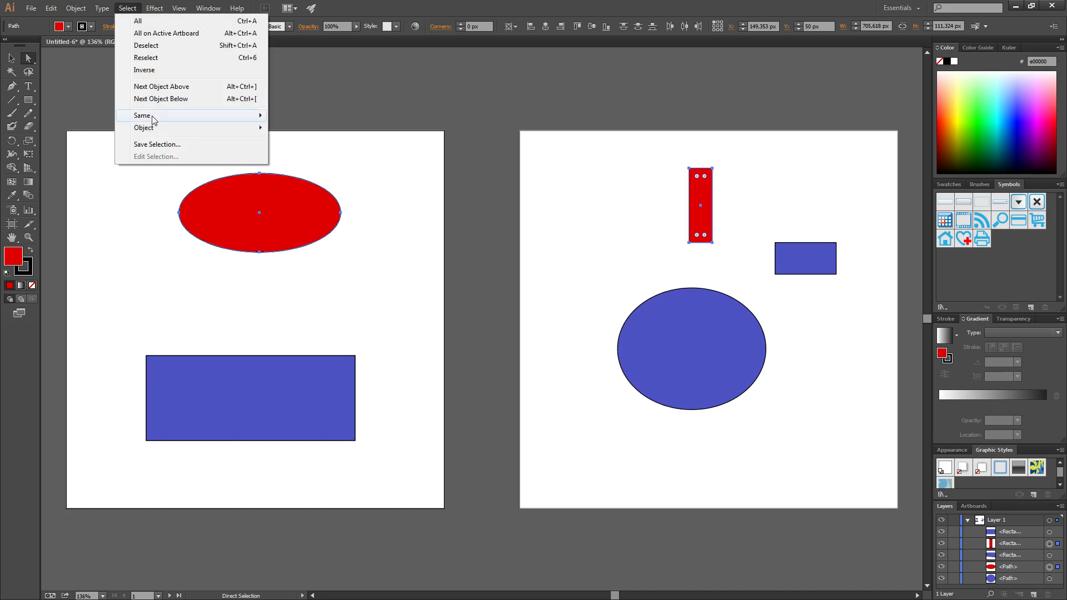
{"action": "mouse_move", "coordinate": [143, 115]}
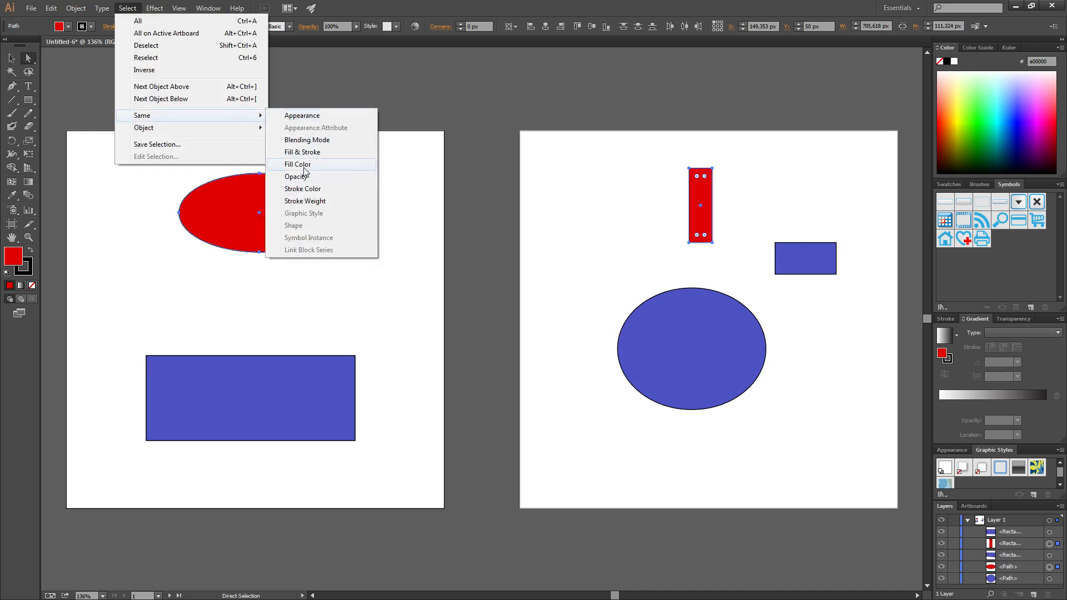
{"action": "left_click", "coordinate": [379, 300]}
- Set the stroke weight of the large rectangle on Artboard 1 to 11 px
{"action": "left_click", "coordinate": [338, 387]}
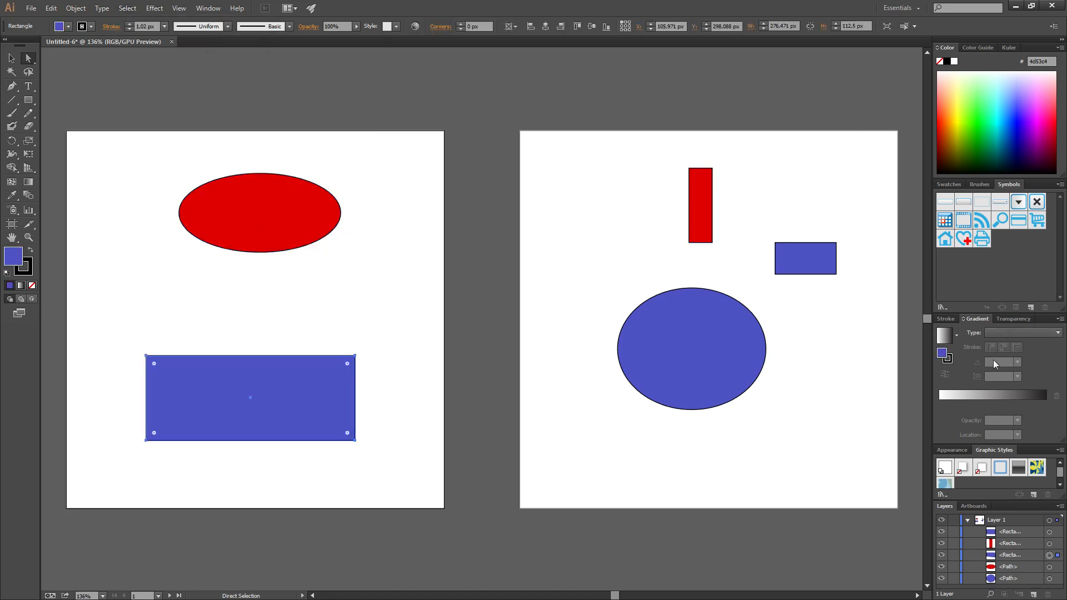
{"action": "left_click", "coordinate": [950, 319]}
{"action": "left_click", "coordinate": [962, 330]}
{"action": "left_click", "coordinate": [962, 330]}
{"action": "left_click", "coordinate": [962, 331]}
{"action": "left_click", "coordinate": [962, 331]}
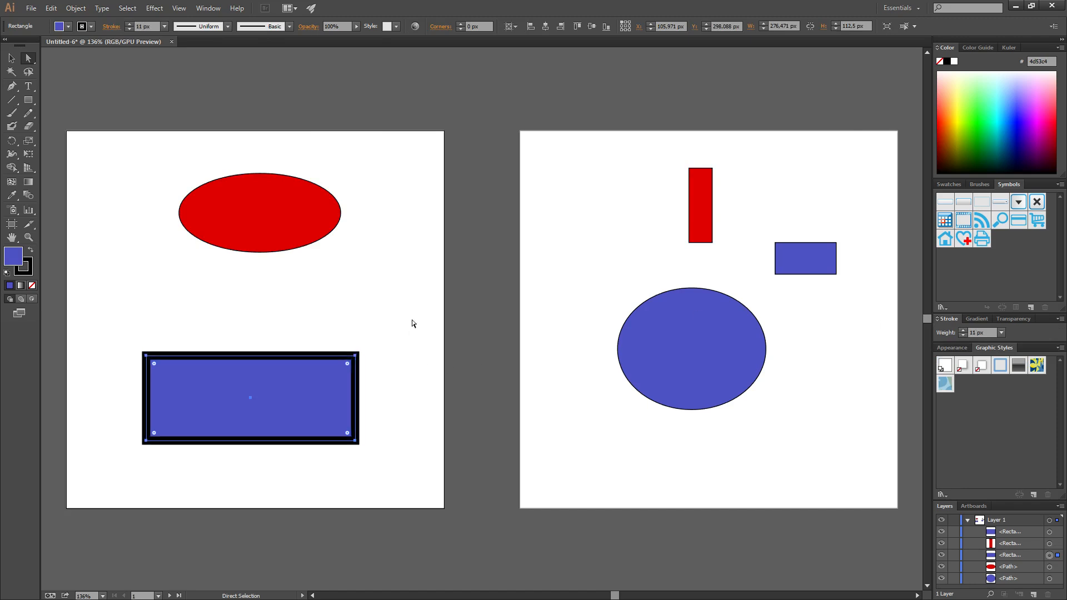
- Change the fill of the large rectangle on Artboard 1 to green
{"action": "double_click", "coordinate": [13, 257]}
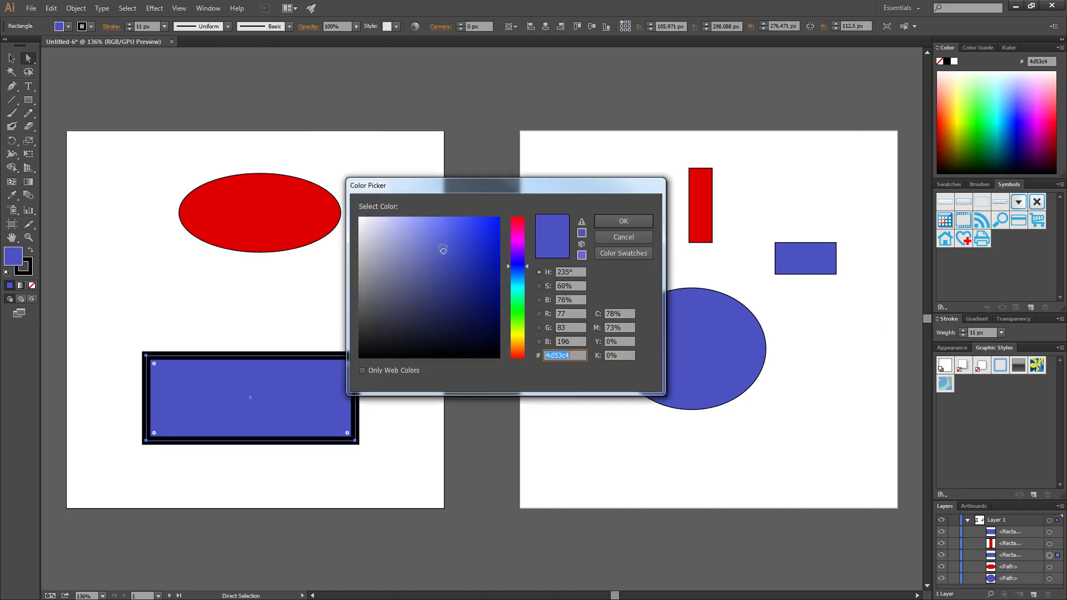
{"action": "left_click", "coordinate": [529, 323]}
{"action": "left_click", "coordinate": [633, 223]}
- Copy the green rectangle's fill and stroke onto the Artboard 2 ellipse with the Eyedropper
{"action": "left_click", "coordinate": [683, 358]}
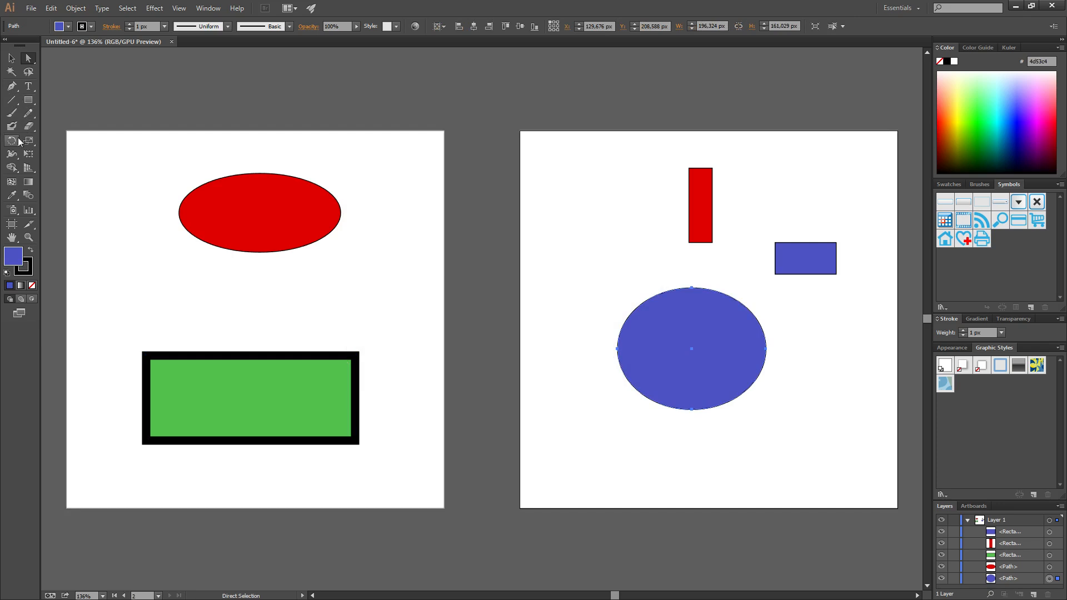
{"action": "left_click", "coordinate": [13, 196]}
{"action": "left_click", "coordinate": [263, 401]}
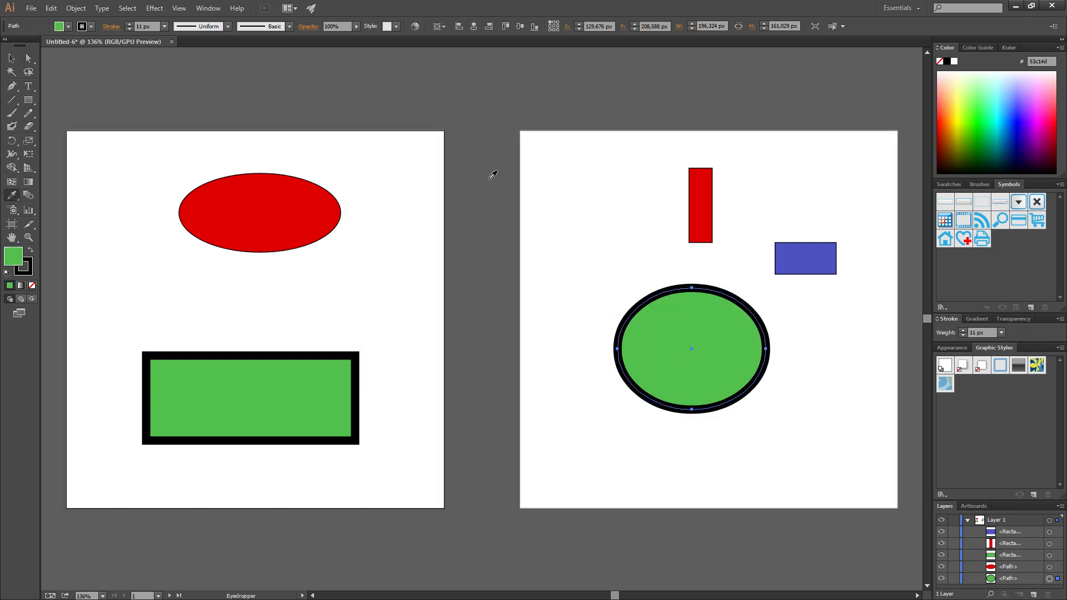
- Set the stroke weight of the green ellipse on Artboard 2 to 2 px and deselect it
{"action": "left_click", "coordinate": [26, 59]}
{"action": "left_click", "coordinate": [704, 320]}
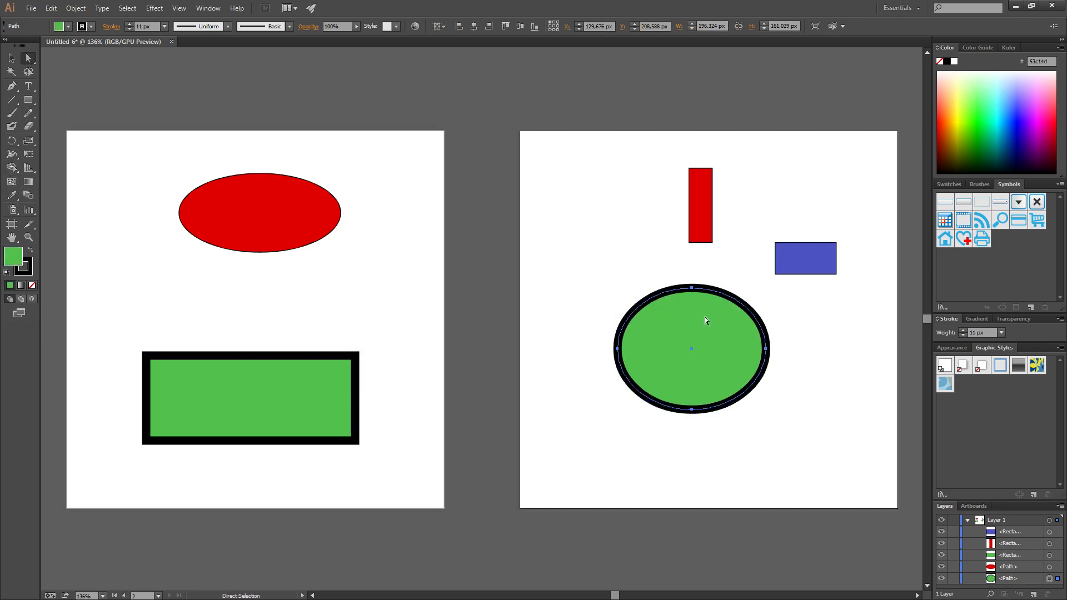
{"action": "left_click", "coordinate": [965, 336]}
{"action": "left_click", "coordinate": [966, 335]}
{"action": "left_click", "coordinate": [965, 336]}
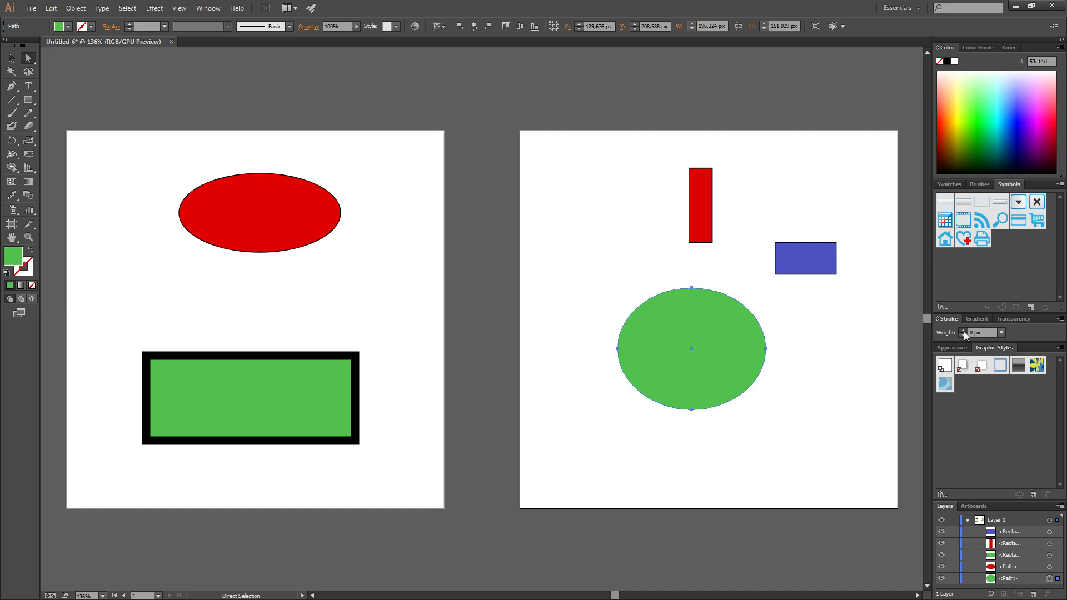
{"action": "left_click", "coordinate": [962, 330]}
{"action": "left_click", "coordinate": [963, 331]}
{"action": "left_click", "coordinate": [785, 325]}
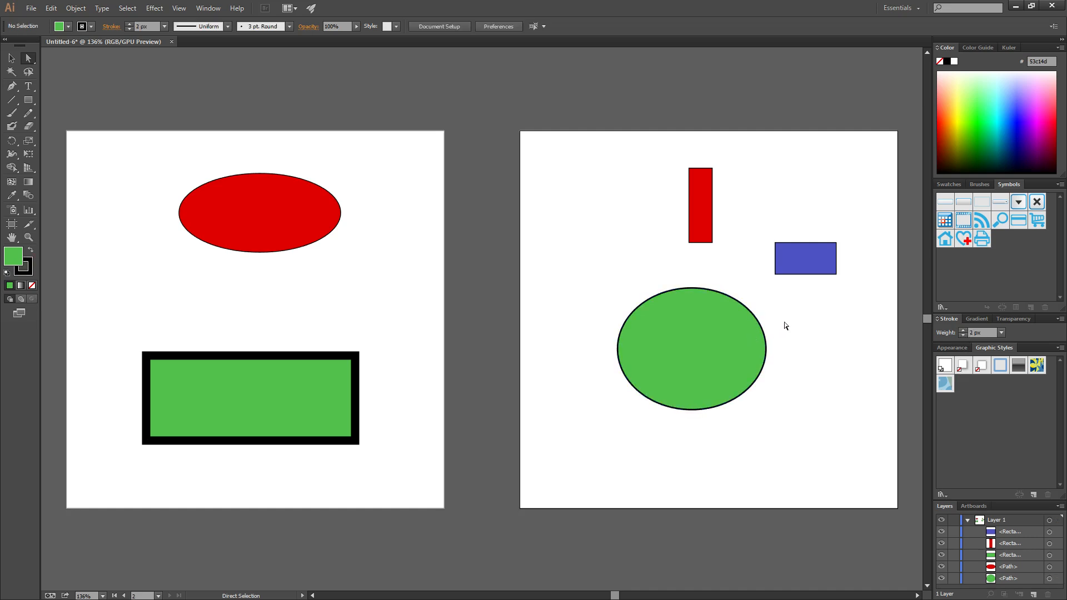
- Remove the outline of the green ellipse on Artboard 2 by setting its stroke weight to 0 px, and deselect it
{"action": "left_click", "coordinate": [708, 340]}
{"action": "left_click", "coordinate": [962, 335]}
{"action": "left_click", "coordinate": [962, 334]}
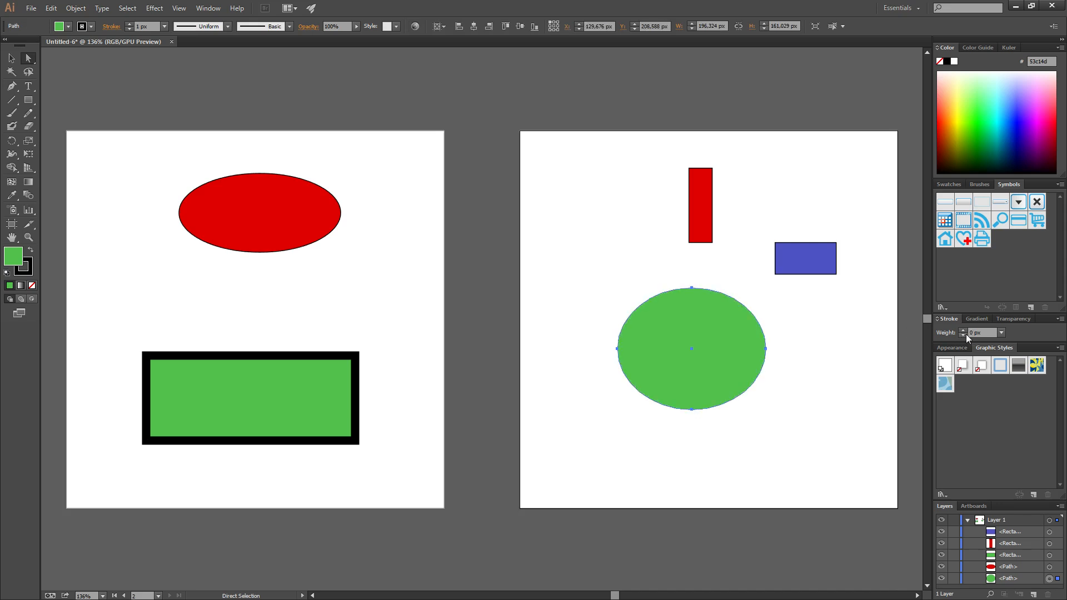
{"action": "left_click", "coordinate": [781, 382]}
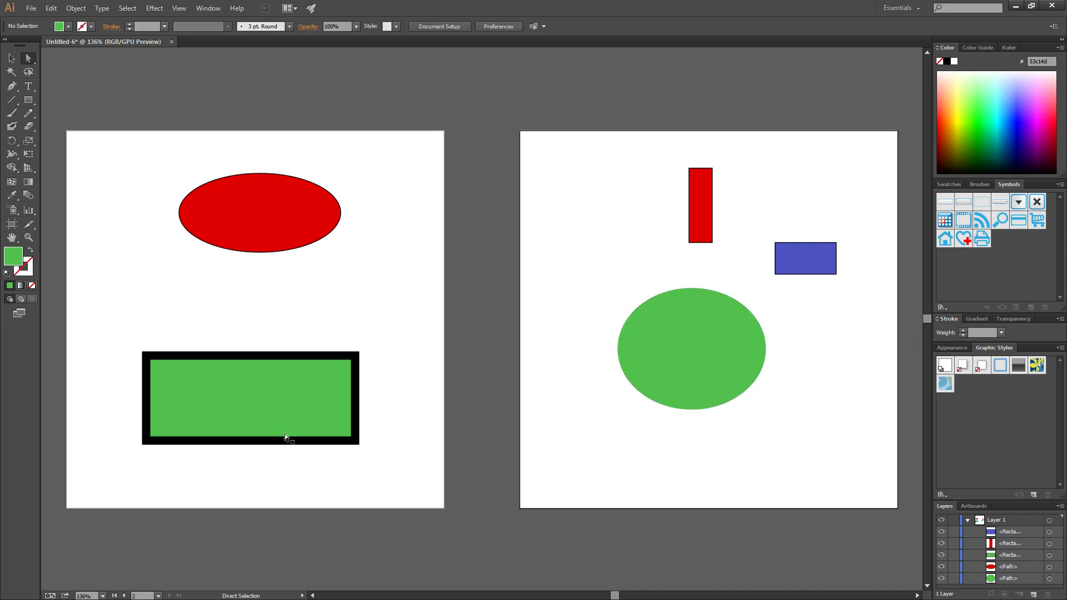
- Select every object sharing the fill color of the green ellipse on Artboard 2, and deselect them
{"action": "left_click", "coordinate": [316, 405]}
{"action": "left_click", "coordinate": [674, 346]}
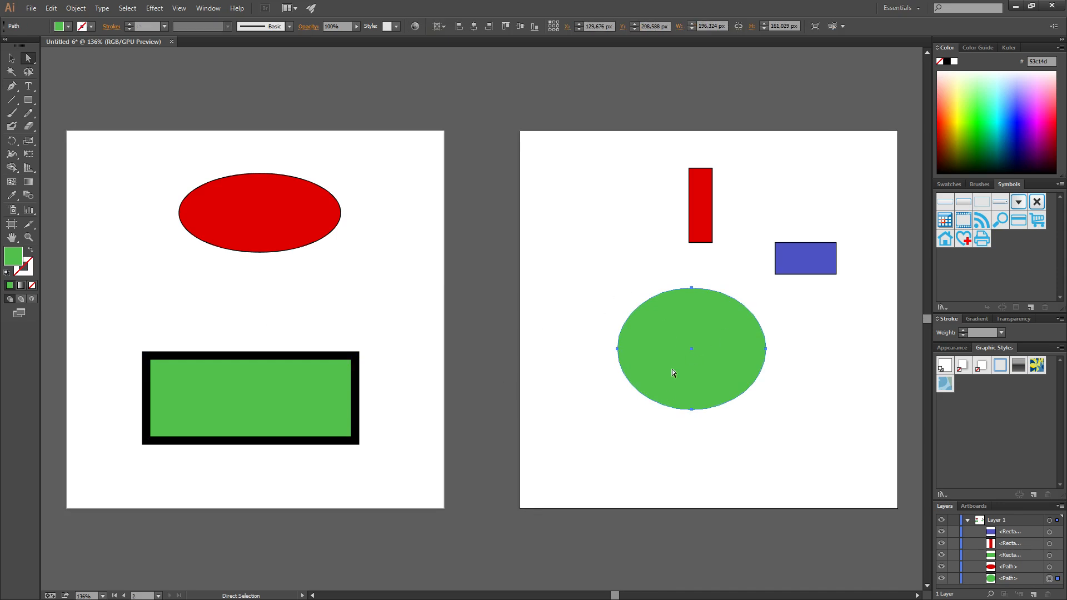
{"action": "left_click", "coordinate": [127, 9]}
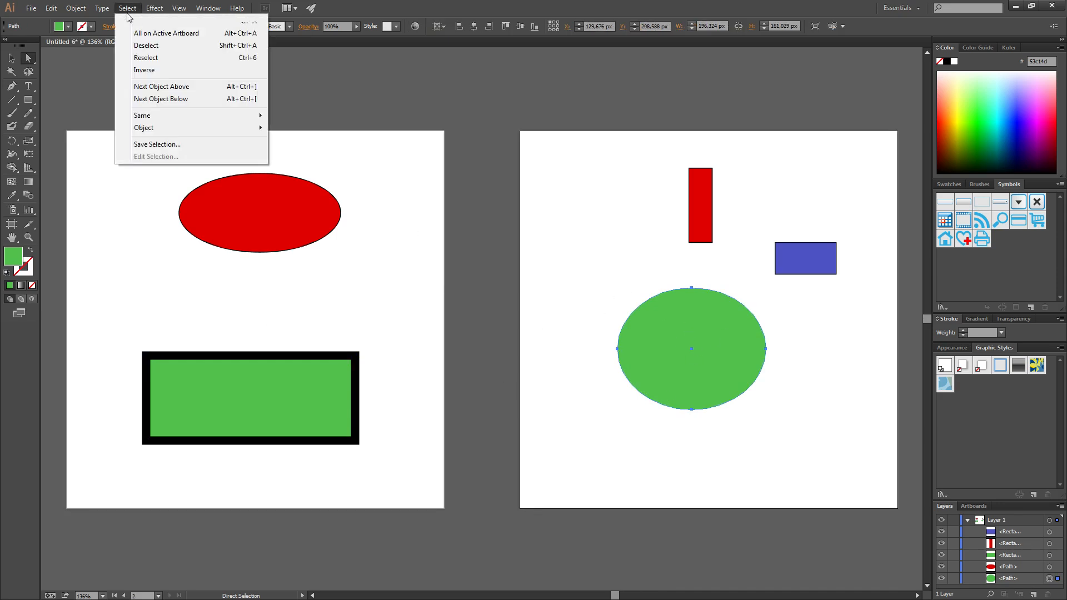
{"action": "mouse_move", "coordinate": [157, 116]}
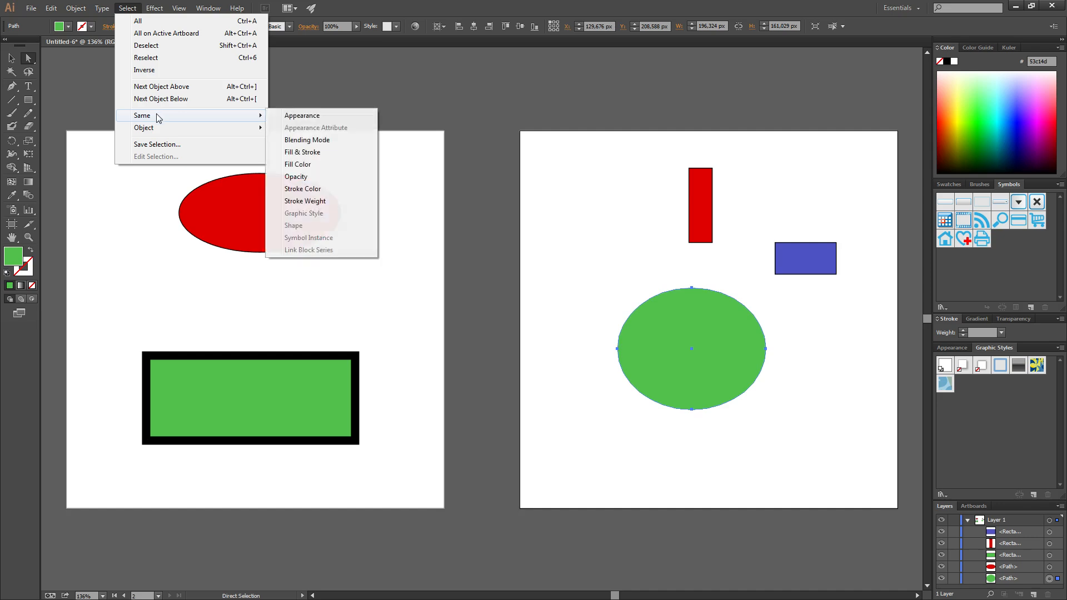
{"action": "left_click", "coordinate": [303, 164]}
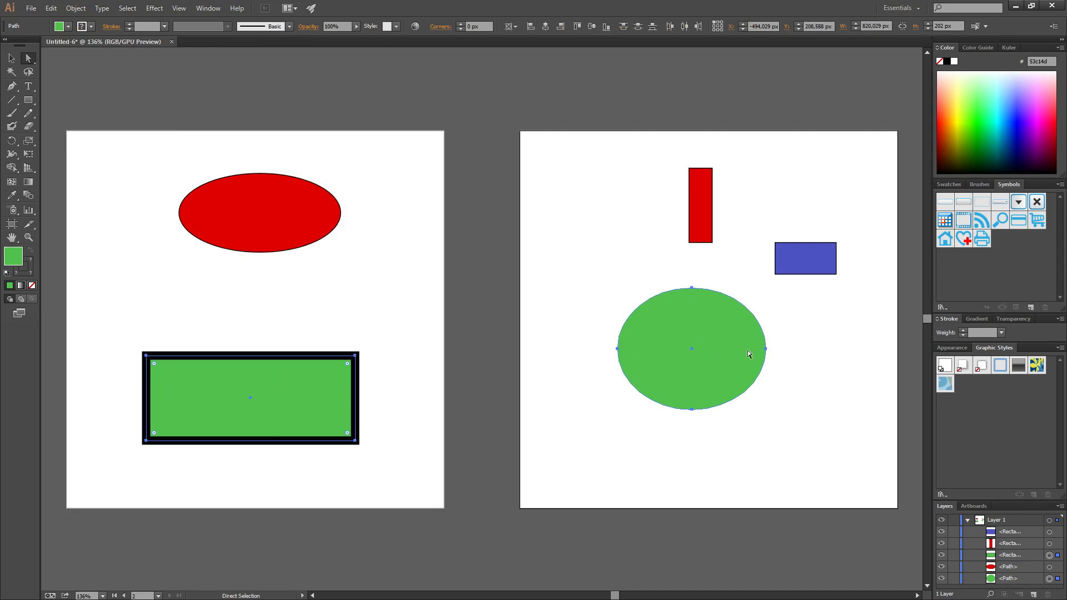
{"action": "left_click", "coordinate": [337, 318]}
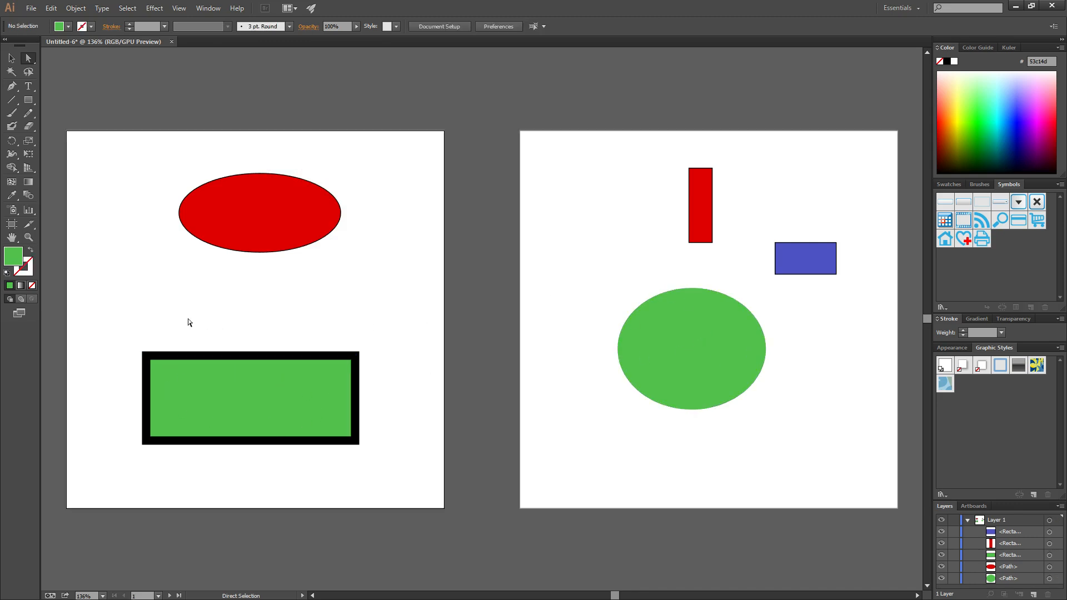
- Select the whole green rectangle on Artboard 1 with a selection marquee around it, and deselect it
{"action": "left_click_drag", "start_coordinate": [111, 316], "coordinate": [412, 475]}
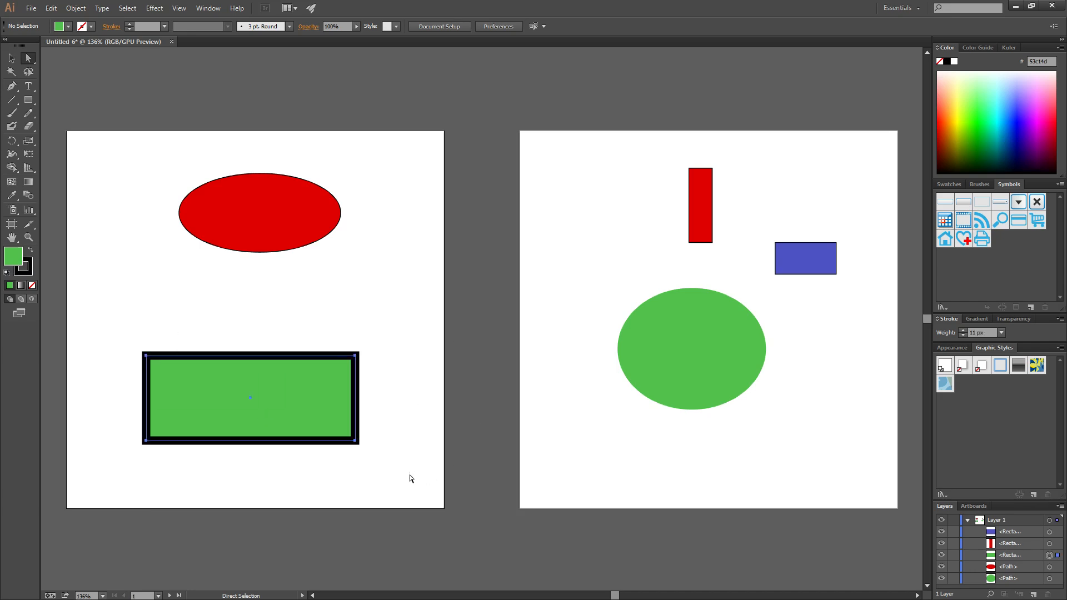
{"action": "left_click", "coordinate": [380, 362]}
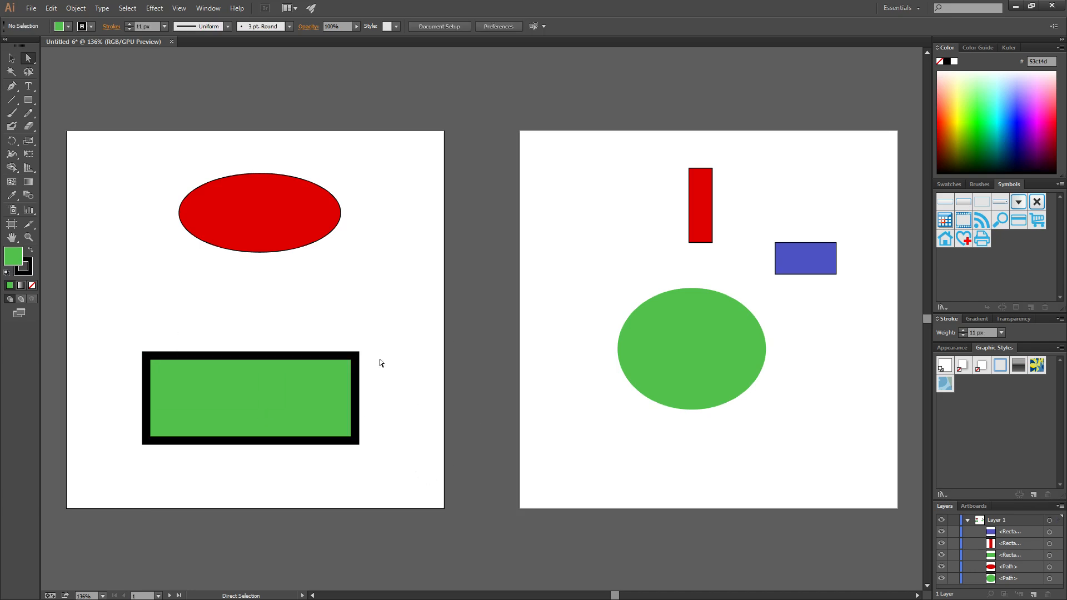